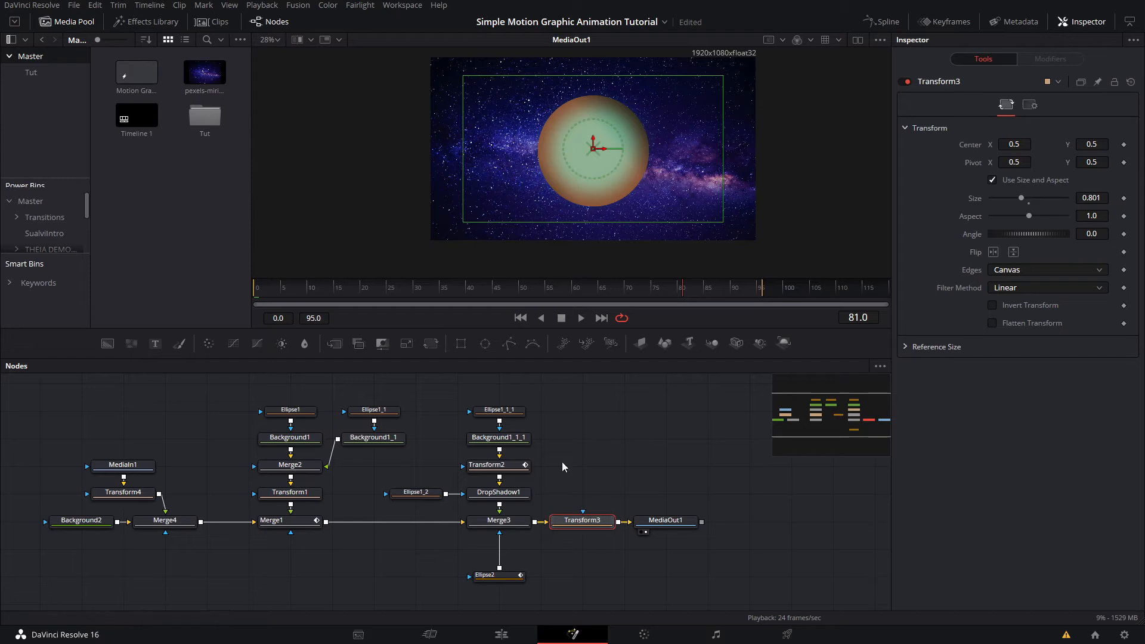
{"action": "left_click", "coordinate": [174, 464]}
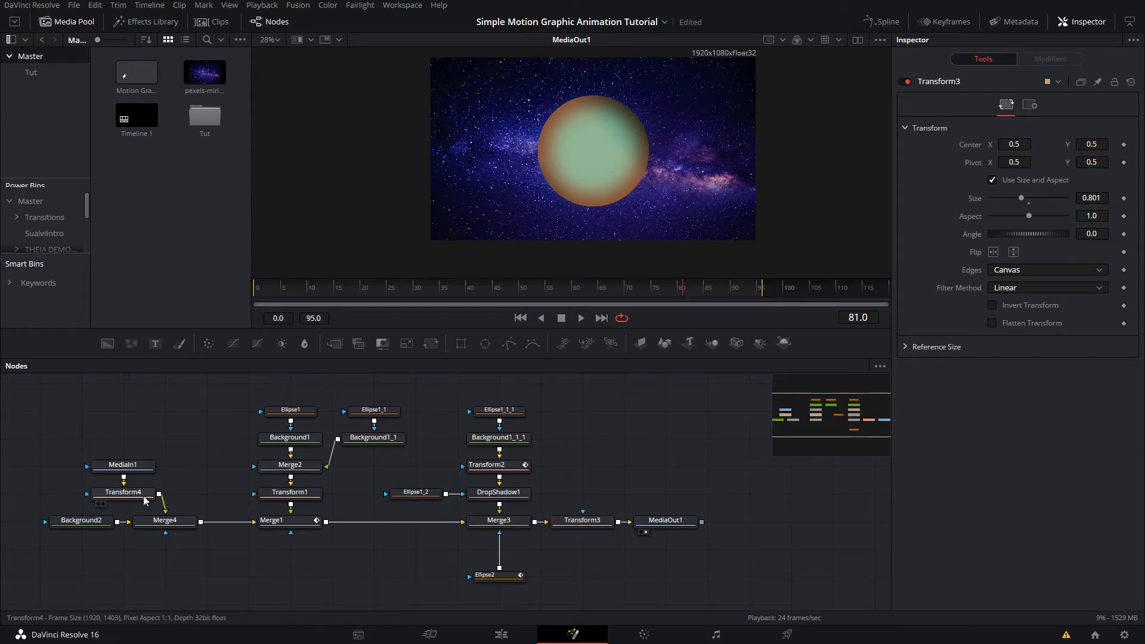
{"action": "left_click", "coordinate": [101, 525]}
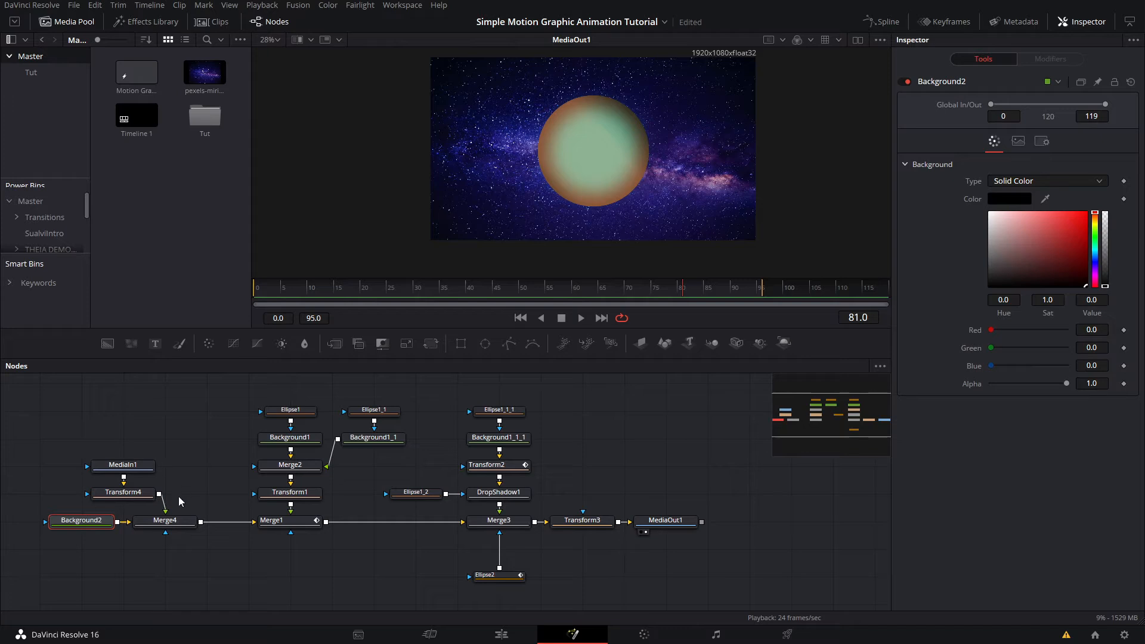
{"action": "left_click", "coordinate": [589, 522]}
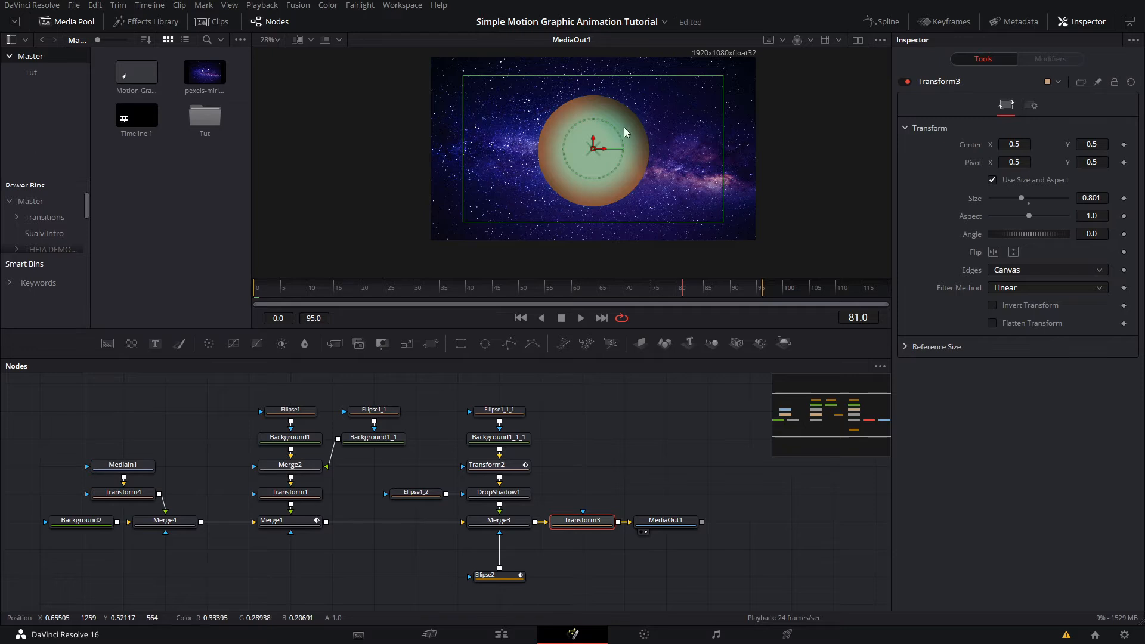
{"action": "scroll", "coordinate": [691, 177], "scroll_direction": "down", "scroll_amount": 3}
{"action": "scroll", "coordinate": [691, 176], "scroll_direction": "up", "scroll_amount": 4}
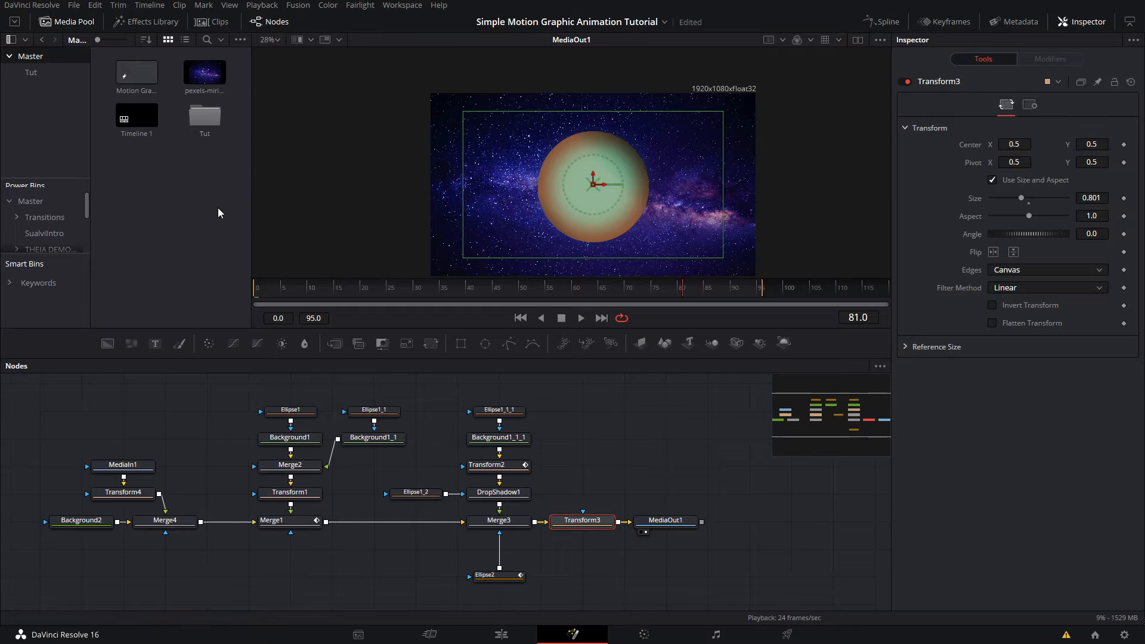
Step: Create a 96-frame Fusion composition clip at 24 fps in the media pool and open it
{"action": "right_click", "coordinate": [189, 173]}
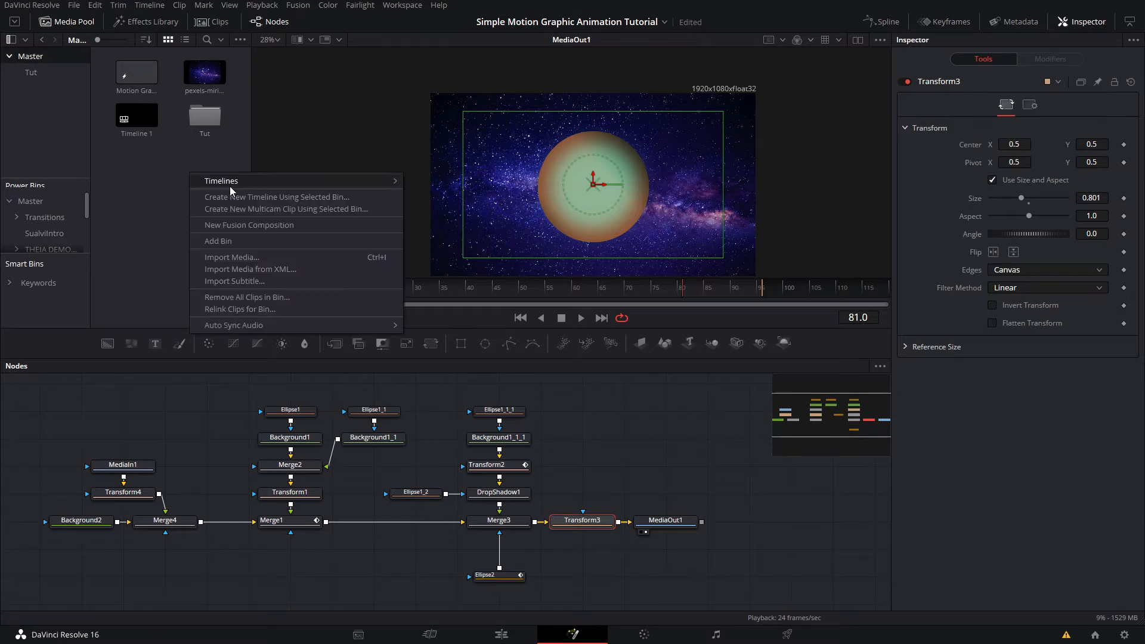
{"action": "left_click", "coordinate": [234, 226]}
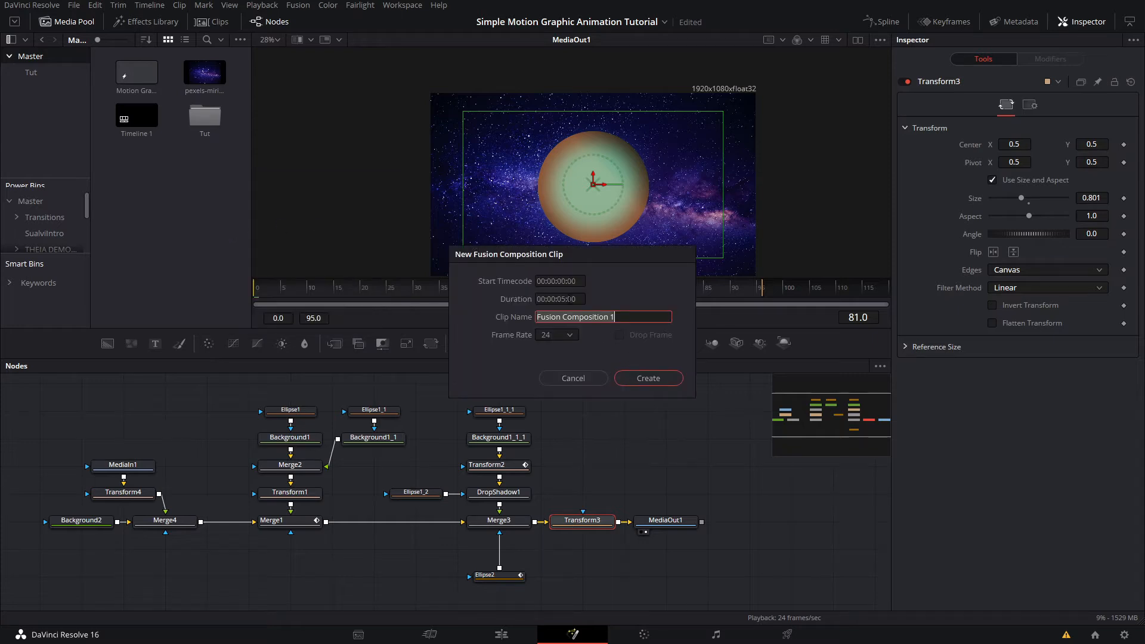
{"action": "left_click", "coordinate": [574, 300]}
{"action": "left_click", "coordinate": [562, 301]}
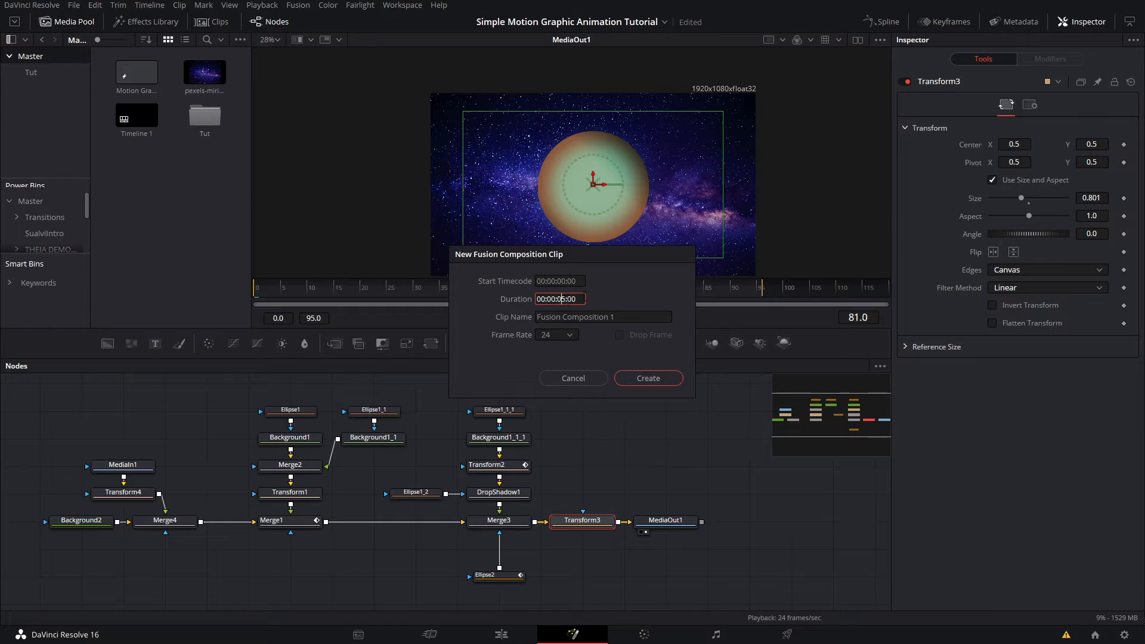
{"action": "left_click", "coordinate": [649, 378]}
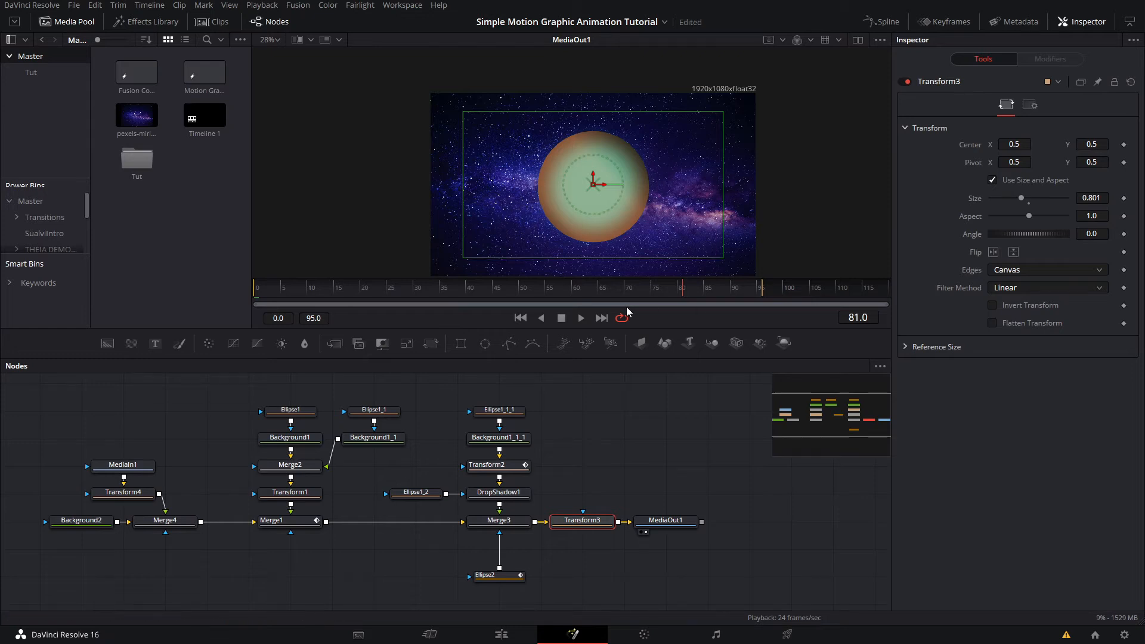
{"action": "left_click", "coordinate": [143, 79]}
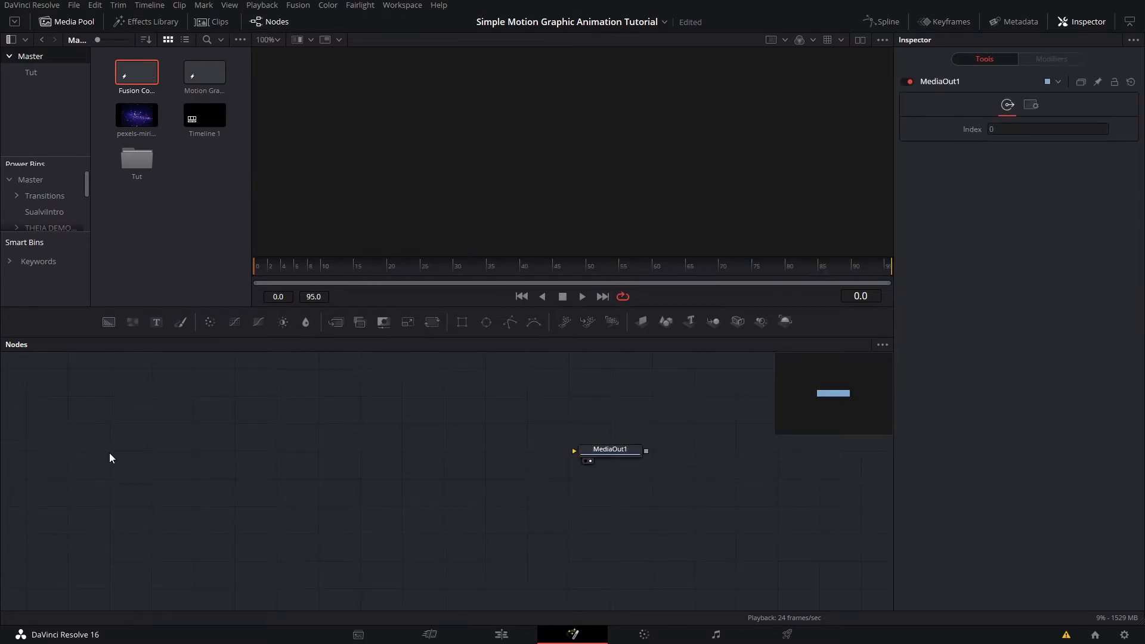
Step: Add a Background node to the empty composition and connect its output to MediaOut1
{"action": "left_click", "coordinate": [109, 322]}
{"action": "left_click_drag", "start_coordinate": [146, 452], "coordinate": [582, 461]}
{"action": "left_click_drag", "start_coordinate": [136, 453], "coordinate": [653, 452]}
{"action": "left_click", "coordinate": [193, 449]}
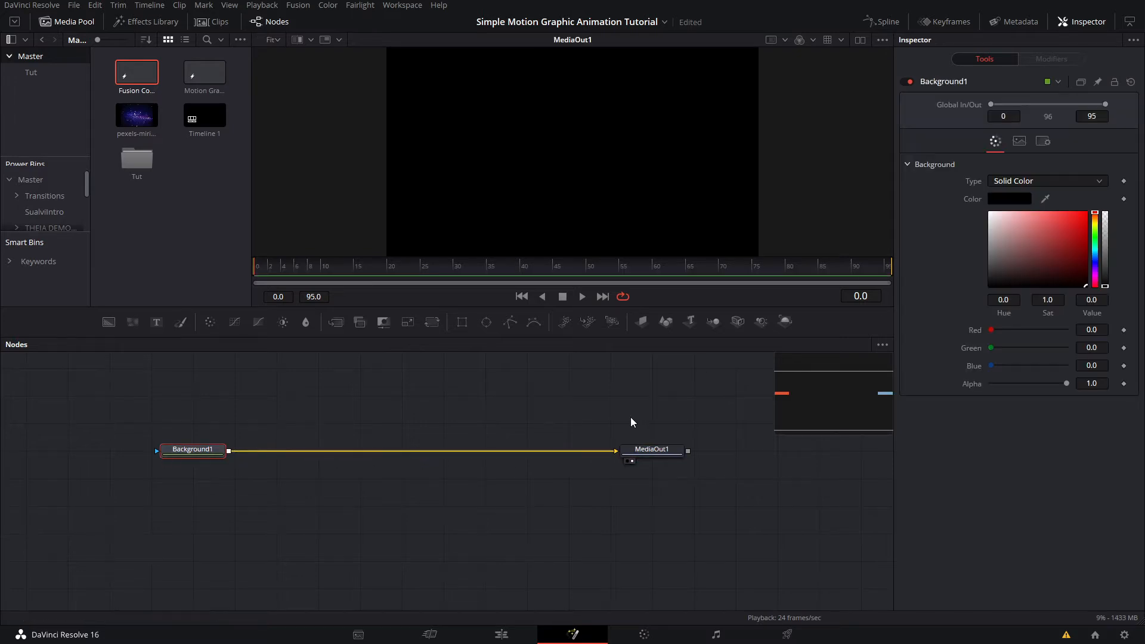
Step: Merge the pexels starry-sky image from the media pool over Background1, ahead of MediaOut1
{"action": "left_click_drag", "start_coordinate": [135, 115], "coordinate": [230, 453]}
{"action": "left_click", "coordinate": [692, 113]}
{"action": "scroll", "coordinate": [694, 134], "scroll_direction": "down", "scroll_amount": 3}
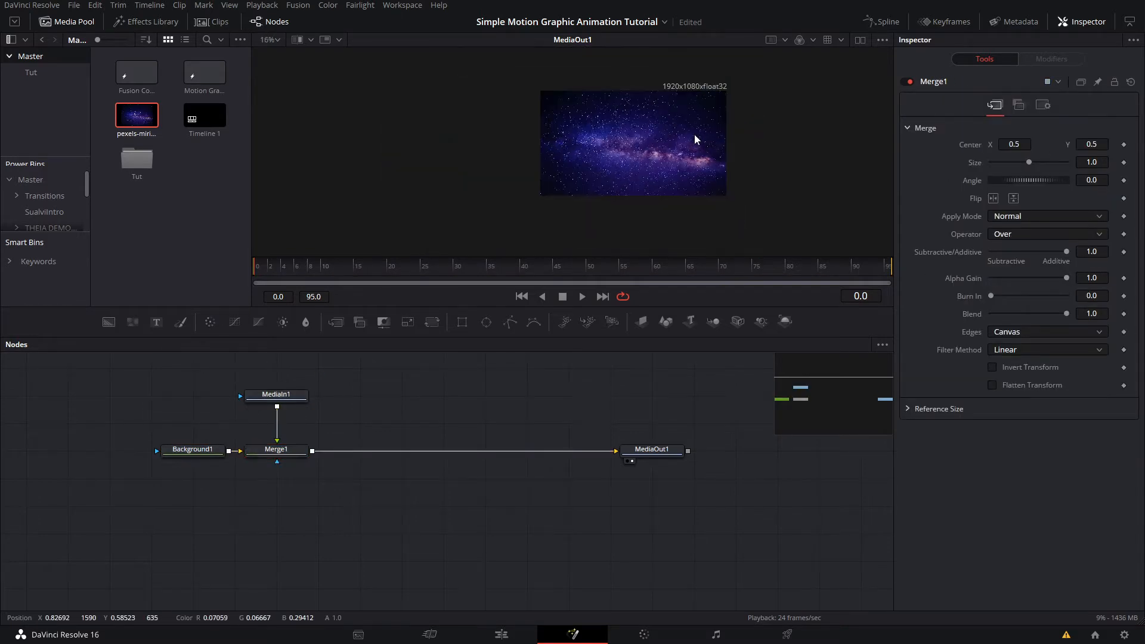
{"action": "left_click_drag", "start_coordinate": [694, 134], "coordinate": [664, 144]}
{"action": "left_click", "coordinate": [281, 397]}
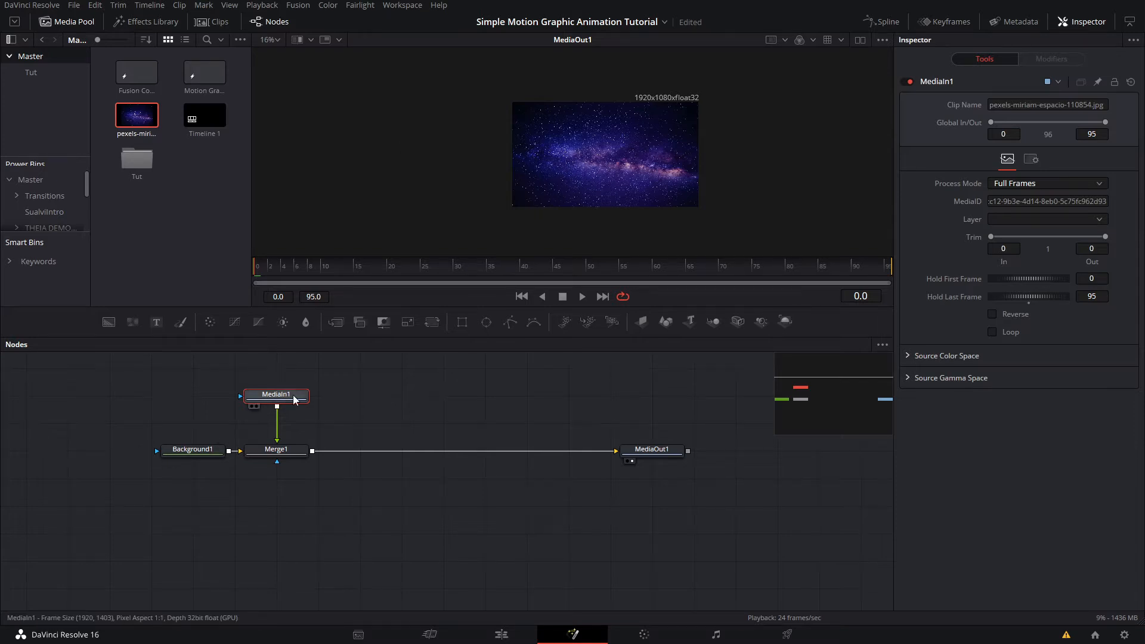
{"action": "scroll", "coordinate": [635, 169], "scroll_direction": "up", "scroll_amount": 2}
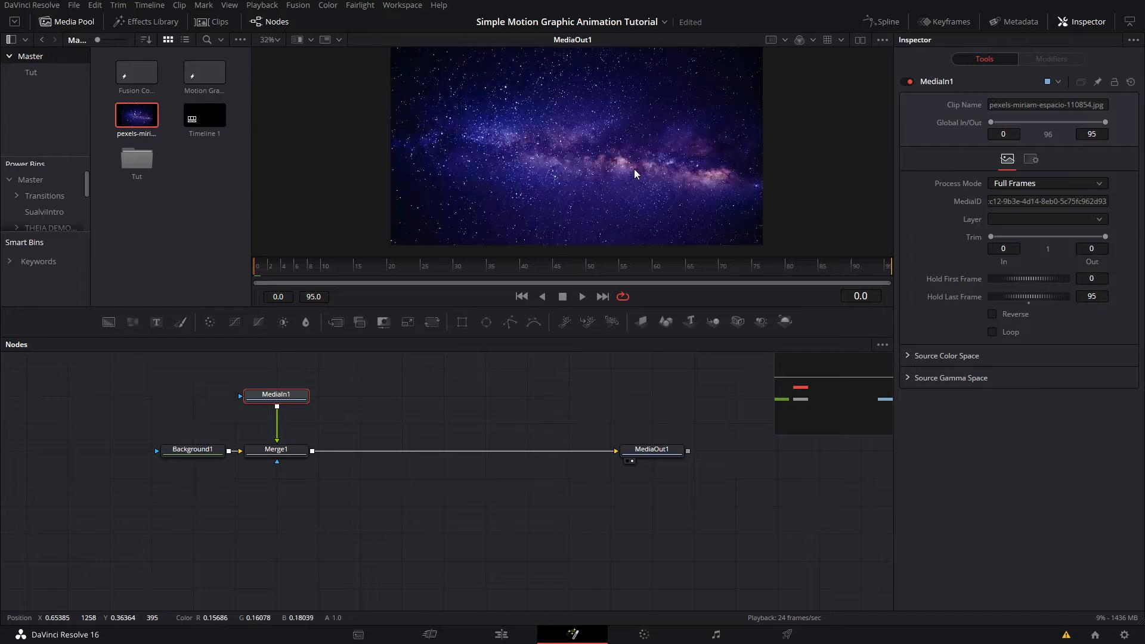
{"action": "scroll", "coordinate": [634, 169], "scroll_direction": "up", "scroll_amount": 1}
{"action": "scroll", "coordinate": [669, 156], "scroll_direction": "down", "scroll_amount": 3}
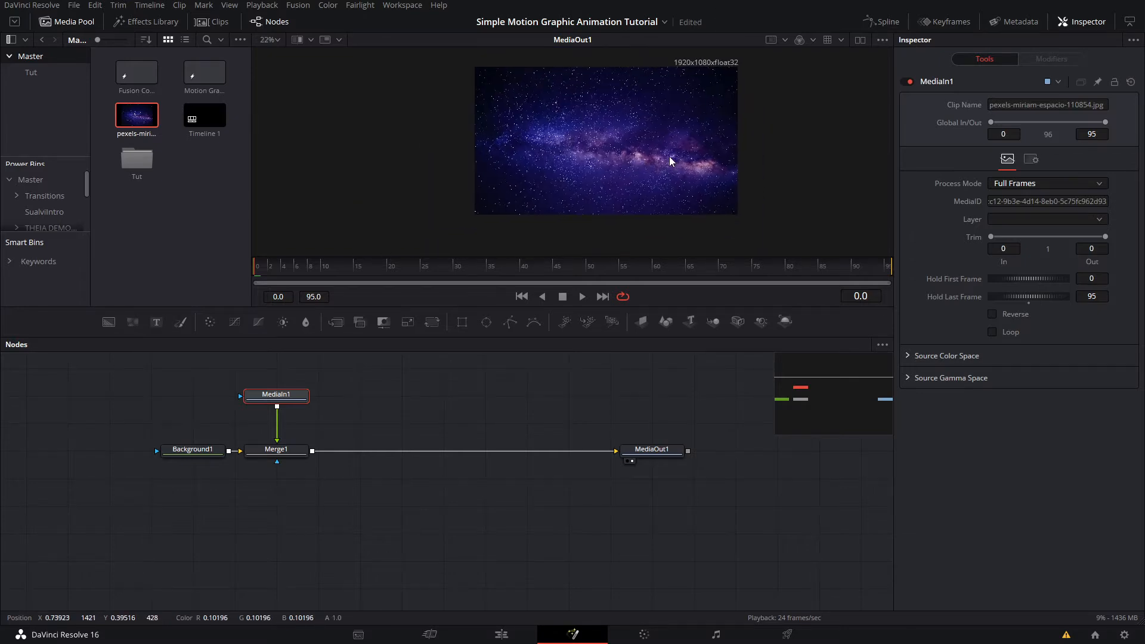
Step: Insert a second Merge node after Merge1 and place a new, unconnected Background node above it
{"action": "left_click", "coordinate": [296, 455]}
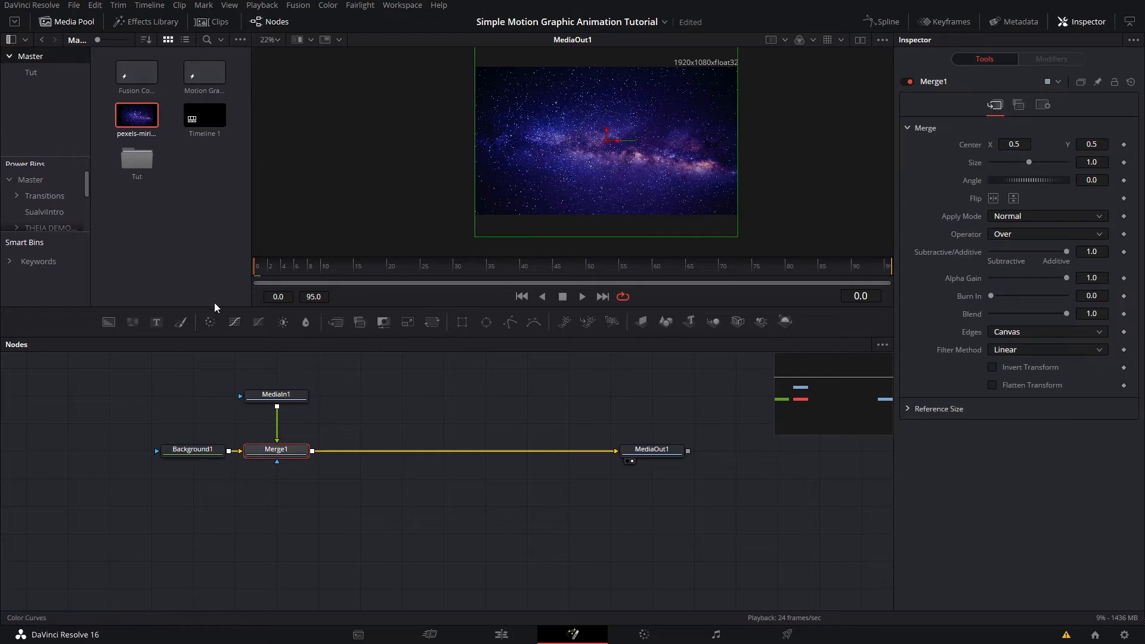
{"action": "left_click", "coordinate": [336, 325]}
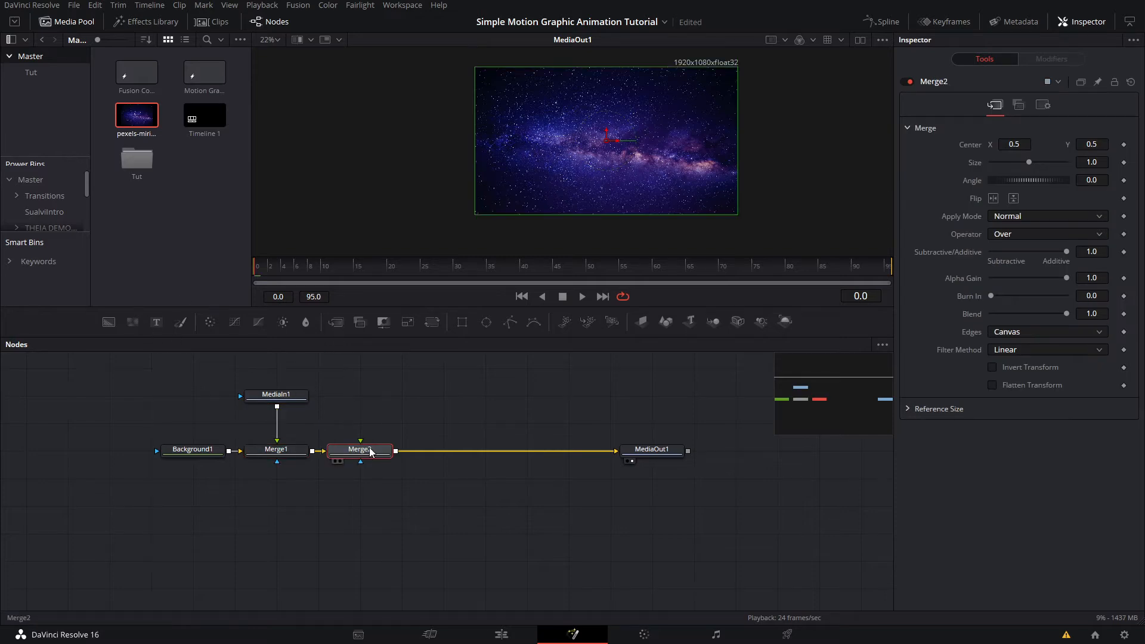
{"action": "left_click_drag", "start_coordinate": [110, 322], "coordinate": [383, 451]}
{"action": "left_click_drag", "start_coordinate": [382, 452], "coordinate": [377, 409]}
Step: Mask Background2 with a centred circular ellipse about 0.39 wide and high, and connect it to Merge2's foreground
{"action": "left_click", "coordinate": [486, 322]}
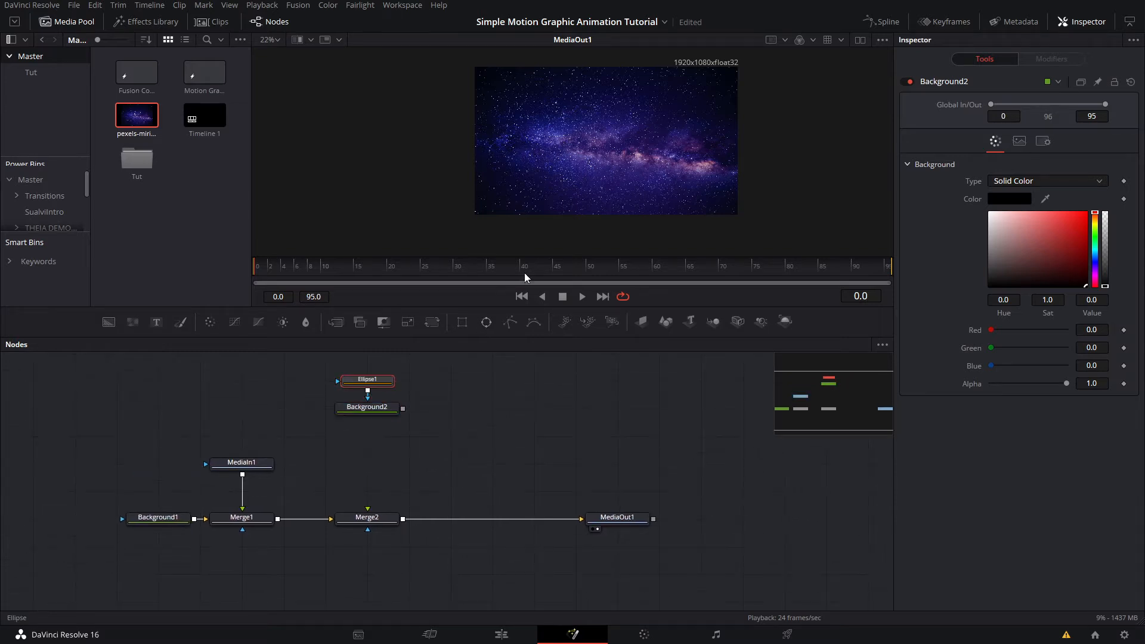
{"action": "left_click_drag", "start_coordinate": [649, 187], "coordinate": [639, 178]}
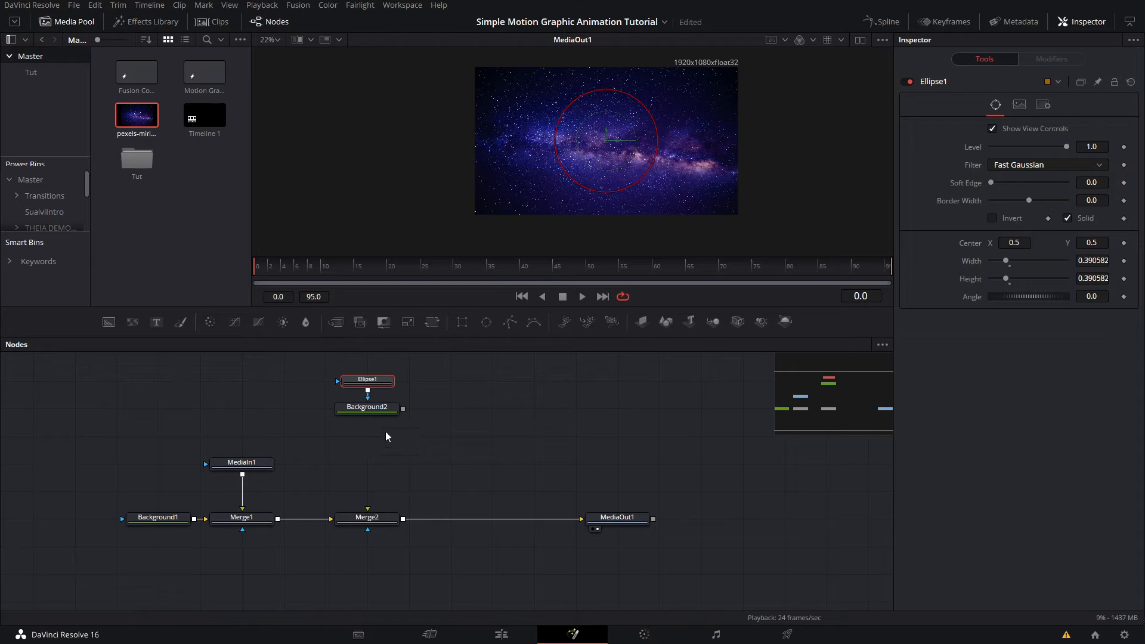
{"action": "left_click_drag", "start_coordinate": [403, 409], "coordinate": [376, 434]}
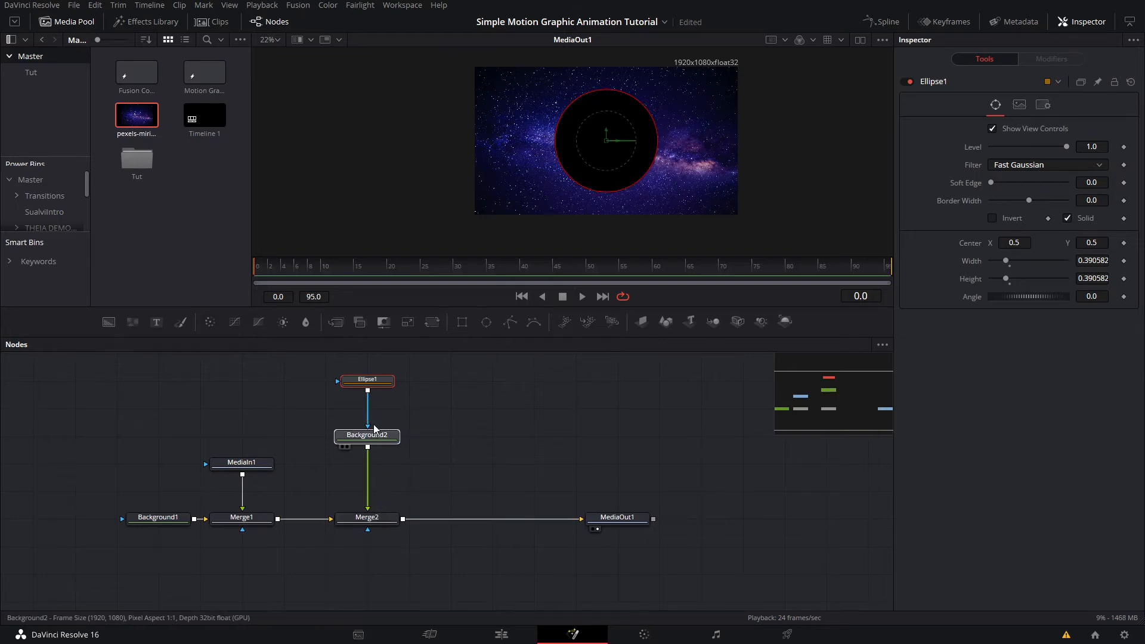
{"action": "left_click", "coordinate": [367, 379]}
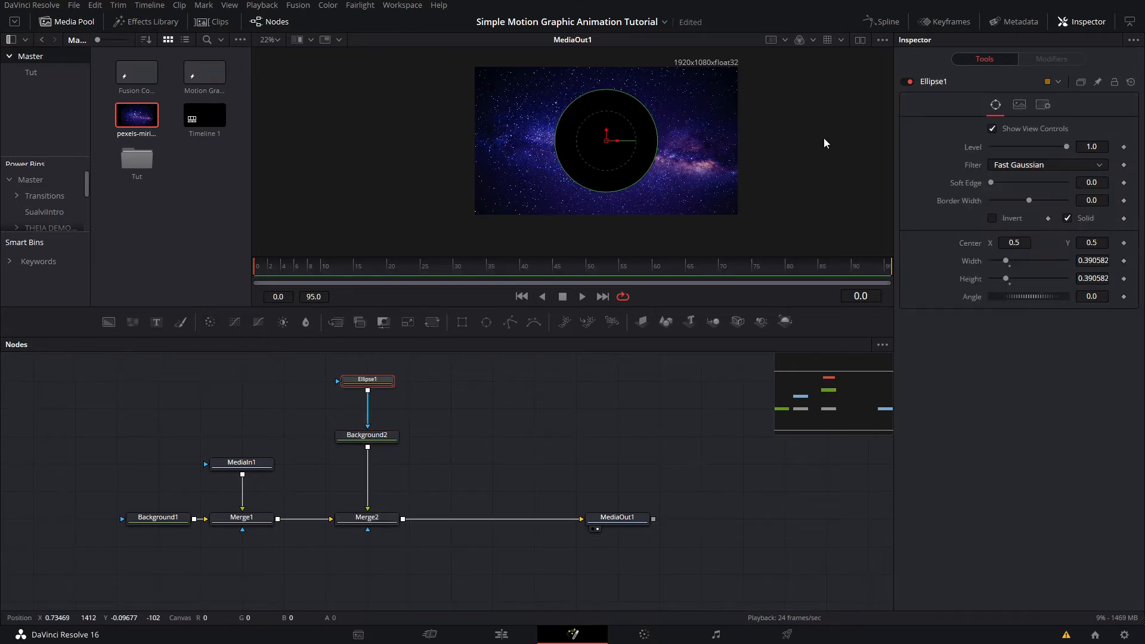
Step: Give Background2 a linear gradient with stops near 0.06, 0.50 and 0.92, tilted diagonally from about (0.04, 0.17) to (0.95, 0.79)
{"action": "left_click", "coordinate": [352, 435]}
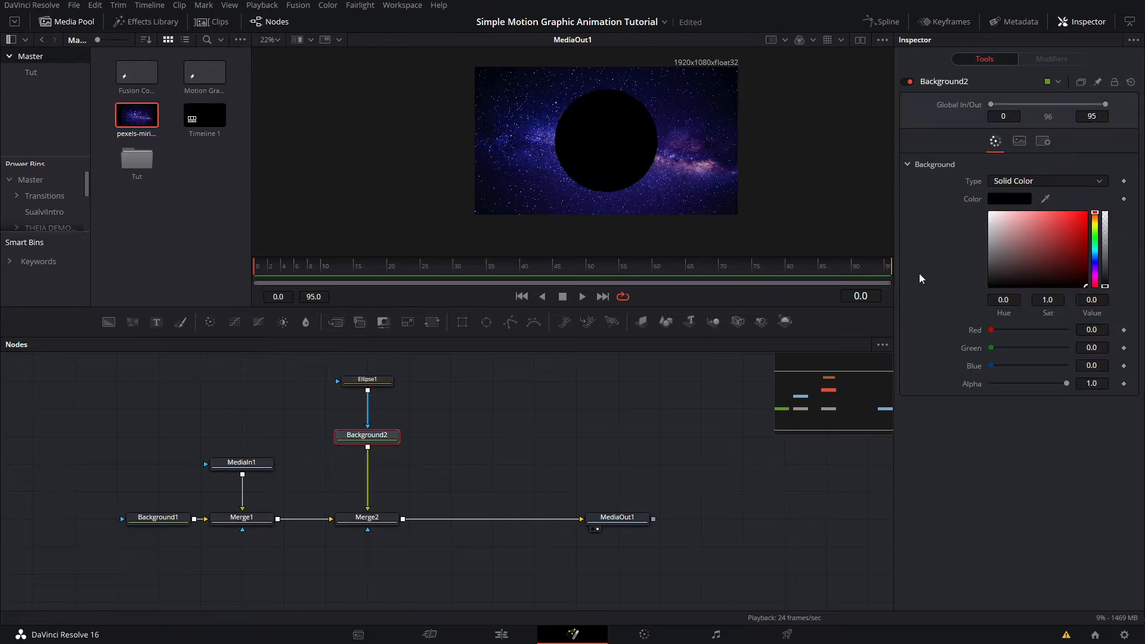
{"action": "left_click", "coordinate": [1058, 184]}
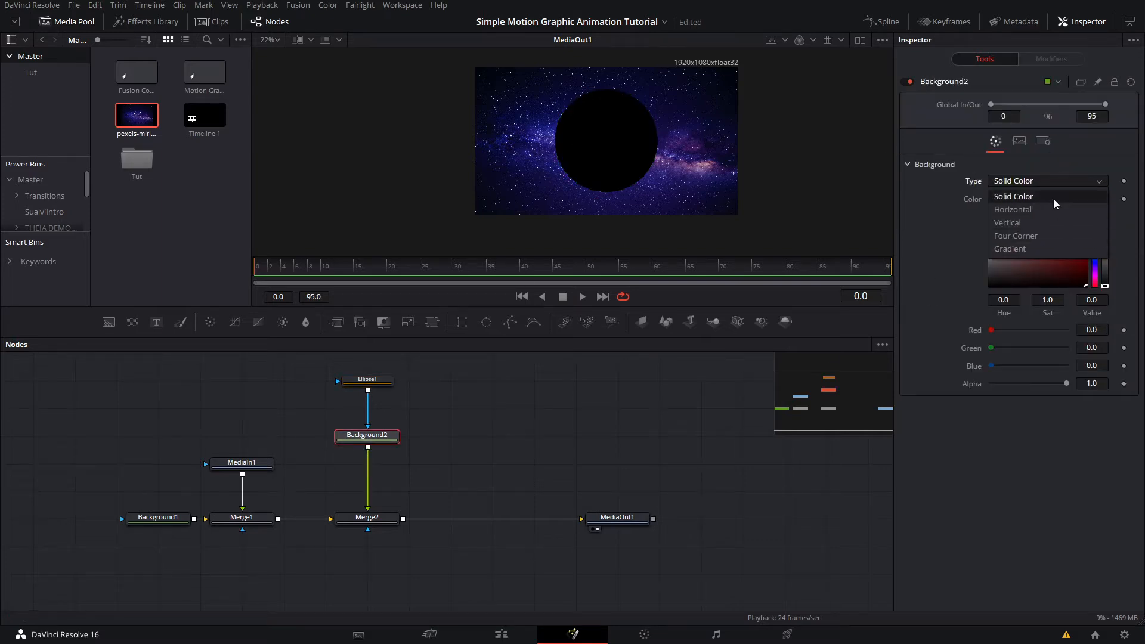
{"action": "left_click", "coordinate": [1021, 249]}
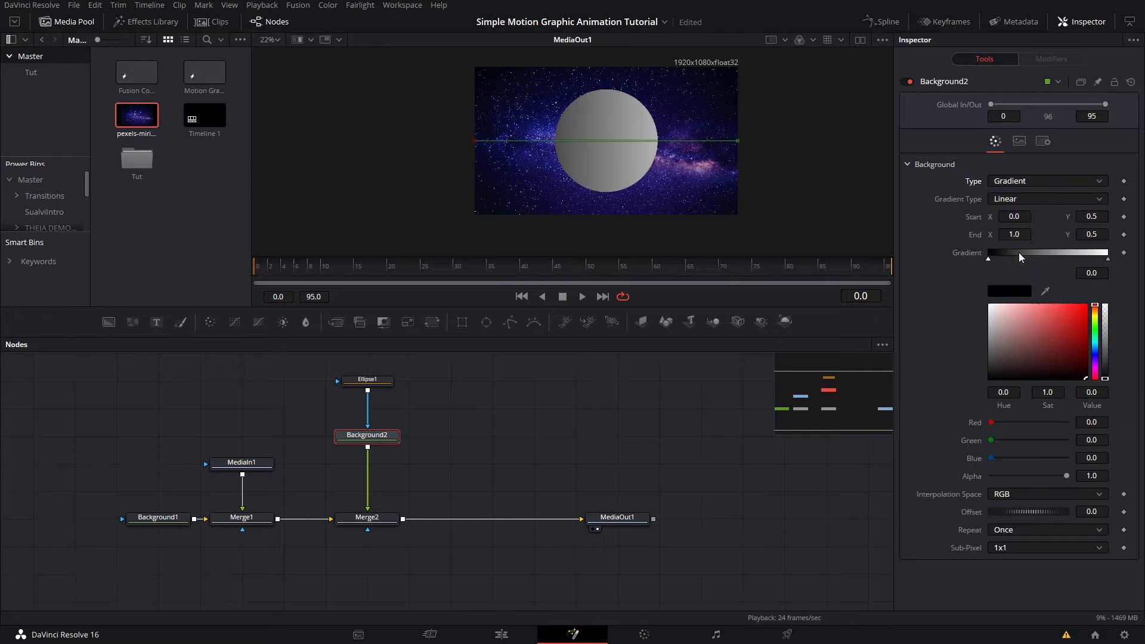
{"action": "left_click", "coordinate": [1044, 260]}
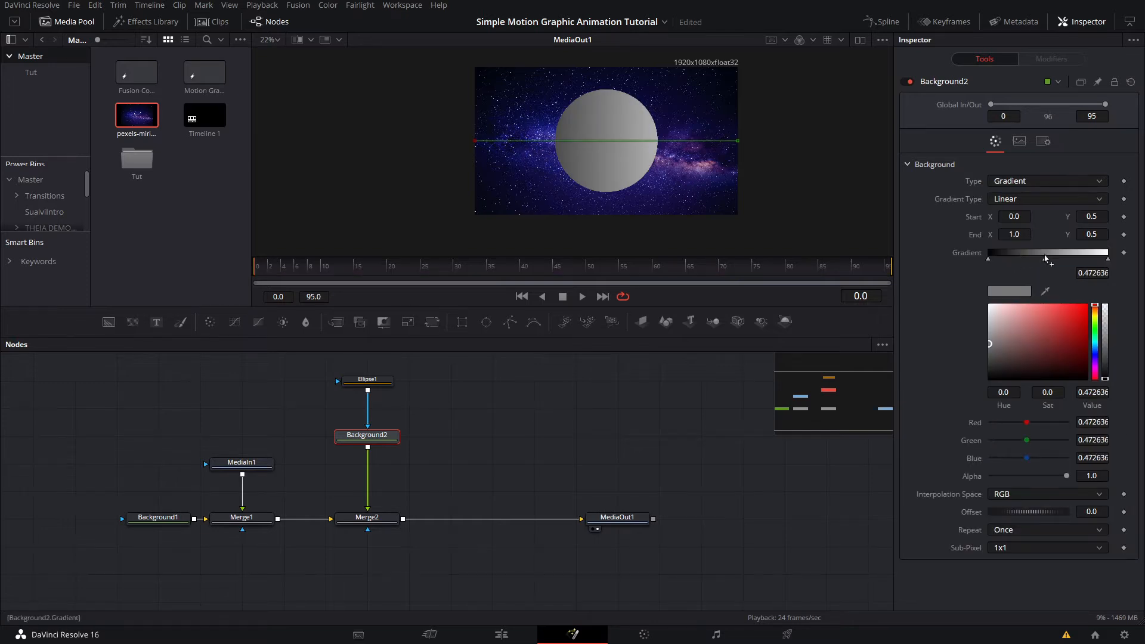
{"action": "mouse_move", "coordinate": [992, 263]}
{"action": "left_mouse_down"}
{"action": "mouse_move", "coordinate": [1050, 266]}
{"action": "mouse_move", "coordinate": [997, 263]}
{"action": "left_mouse_up"}
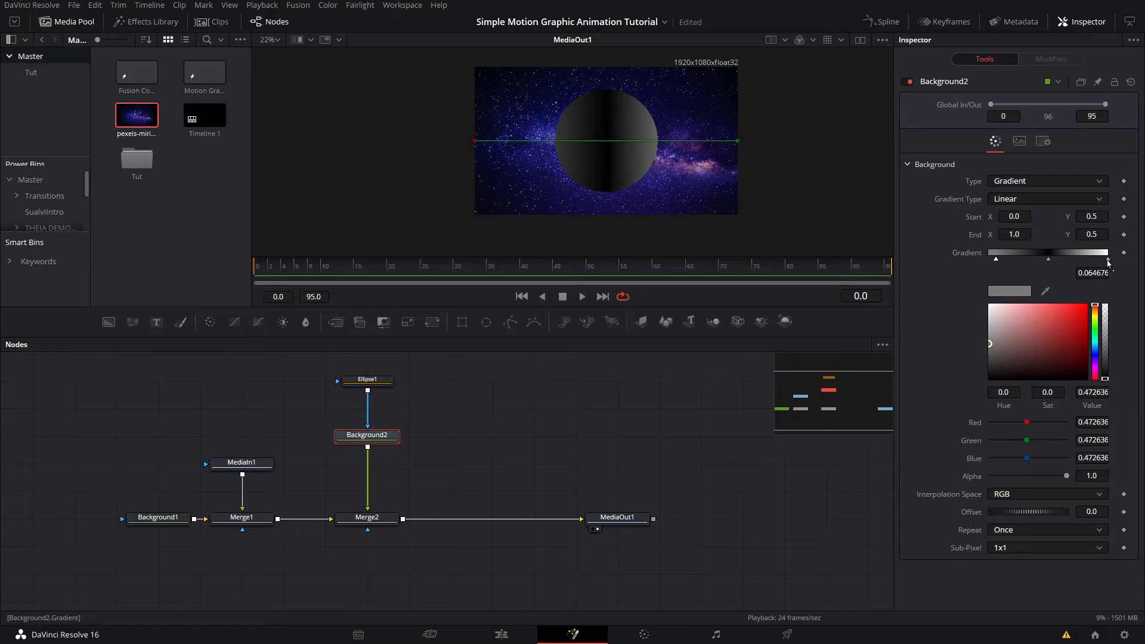
{"action": "left_click_drag", "start_coordinate": [1108, 261], "coordinate": [1098, 261]}
{"action": "left_click_drag", "start_coordinate": [737, 141], "coordinate": [723, 102]}
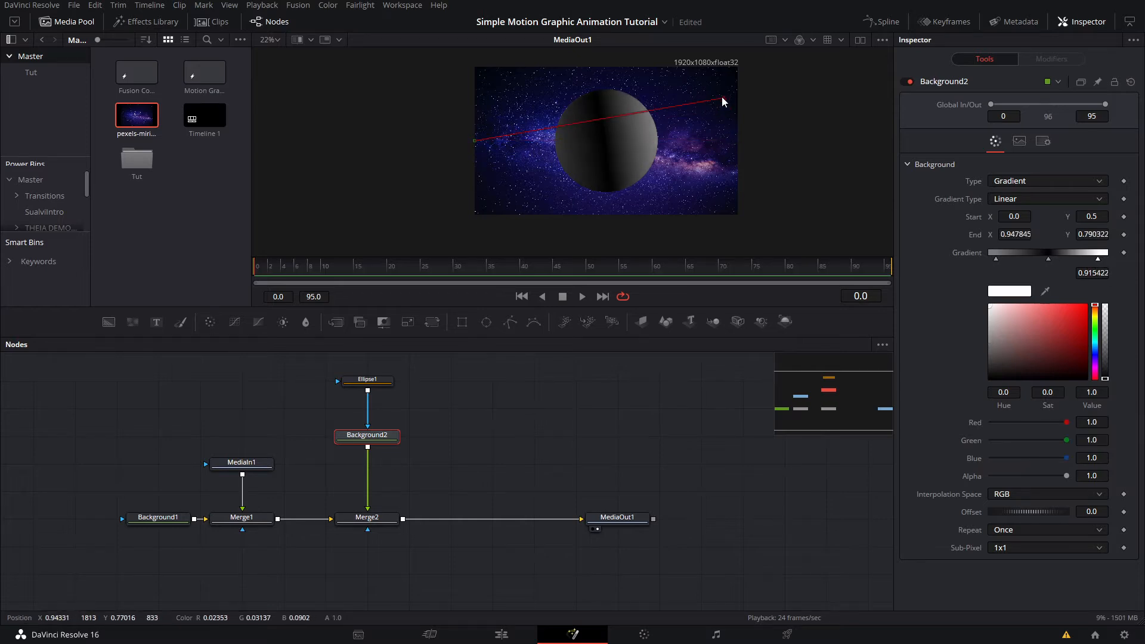
{"action": "left_click_drag", "start_coordinate": [475, 142], "coordinate": [483, 190]}
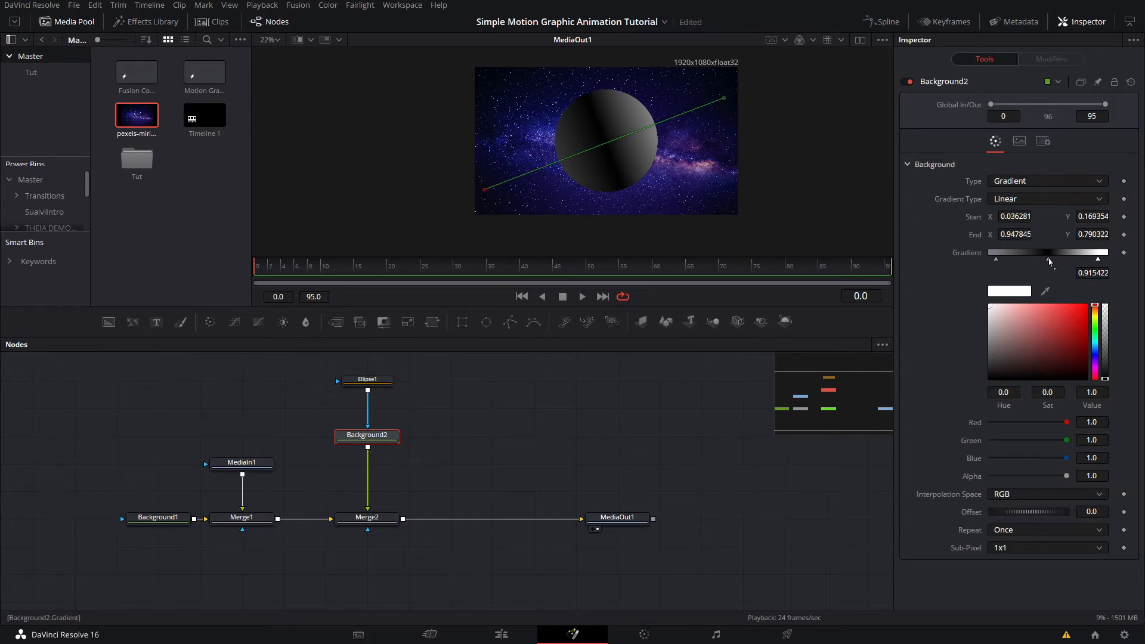
Step: Colour the gradient's middle stop orange-red (hue 0.024, value 0.937) and its first stop near-white (value 0.953)
{"action": "left_click", "coordinate": [1049, 260]}
{"action": "left_click_drag", "start_coordinate": [1072, 333], "coordinate": [1095, 305]}
{"action": "left_click", "coordinate": [1095, 315]}
{"action": "left_click", "coordinate": [1078, 317]}
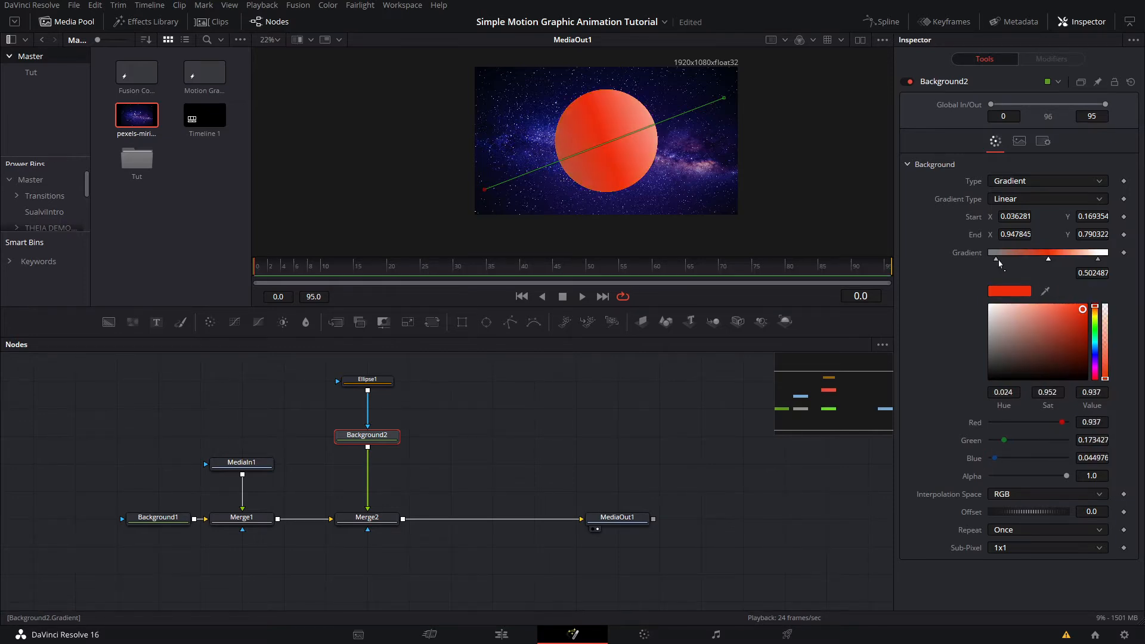
{"action": "left_click", "coordinate": [996, 260]}
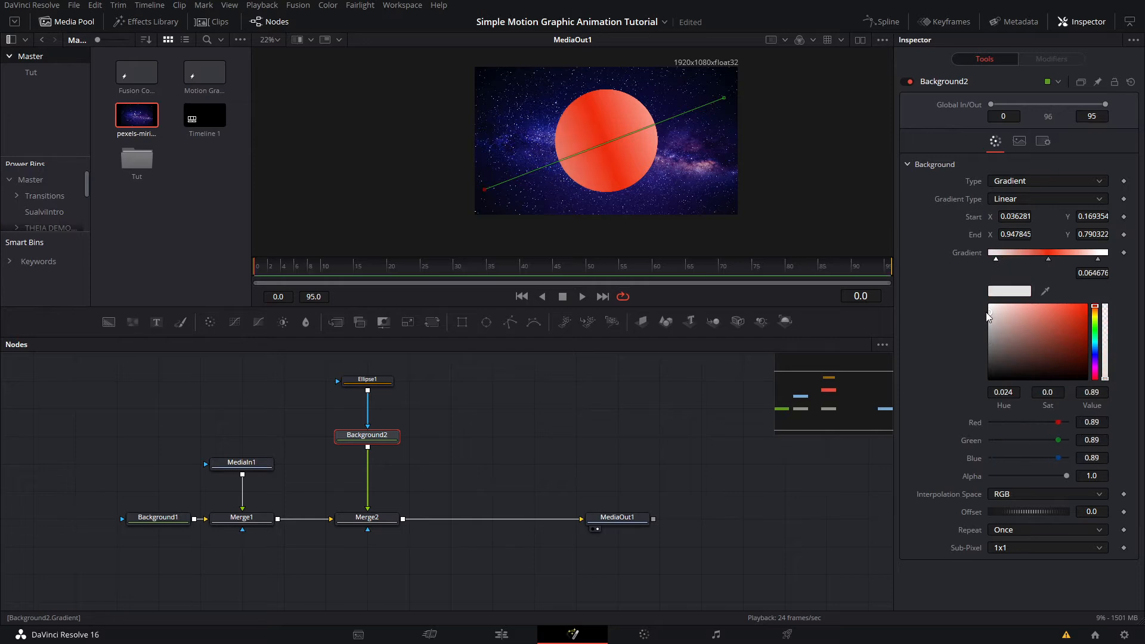
{"action": "left_click", "coordinate": [987, 309]}
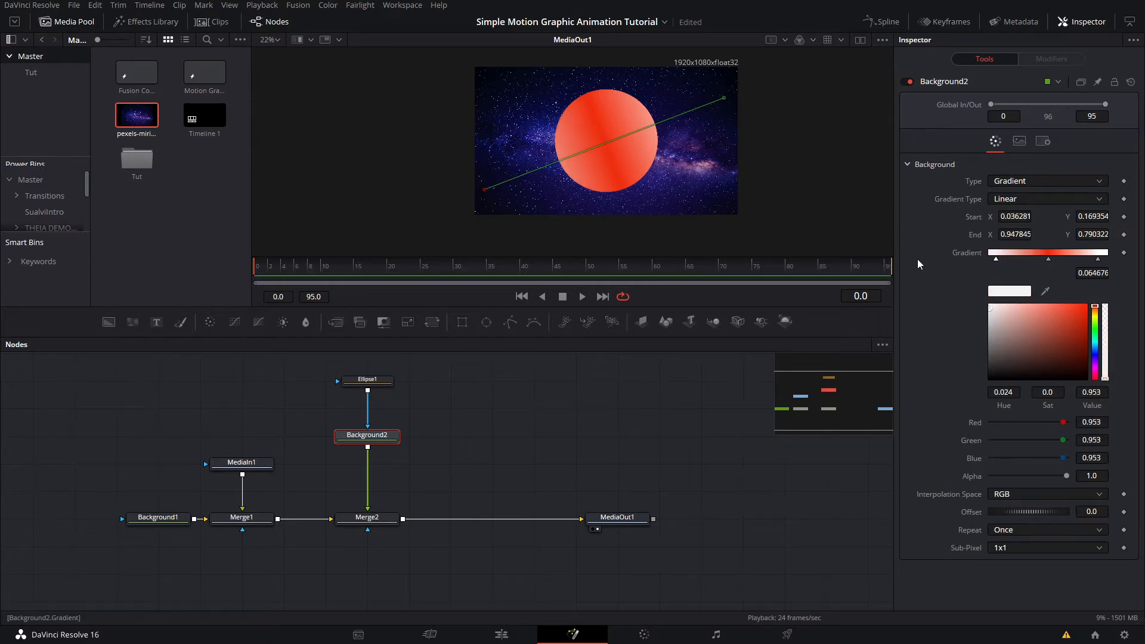
Step: Duplicate Ellipse1 and Background2 as a second masked circle and merge the copy over the original ahead of Merge2
{"action": "left_click_drag", "start_coordinate": [396, 436], "coordinate": [397, 408]}
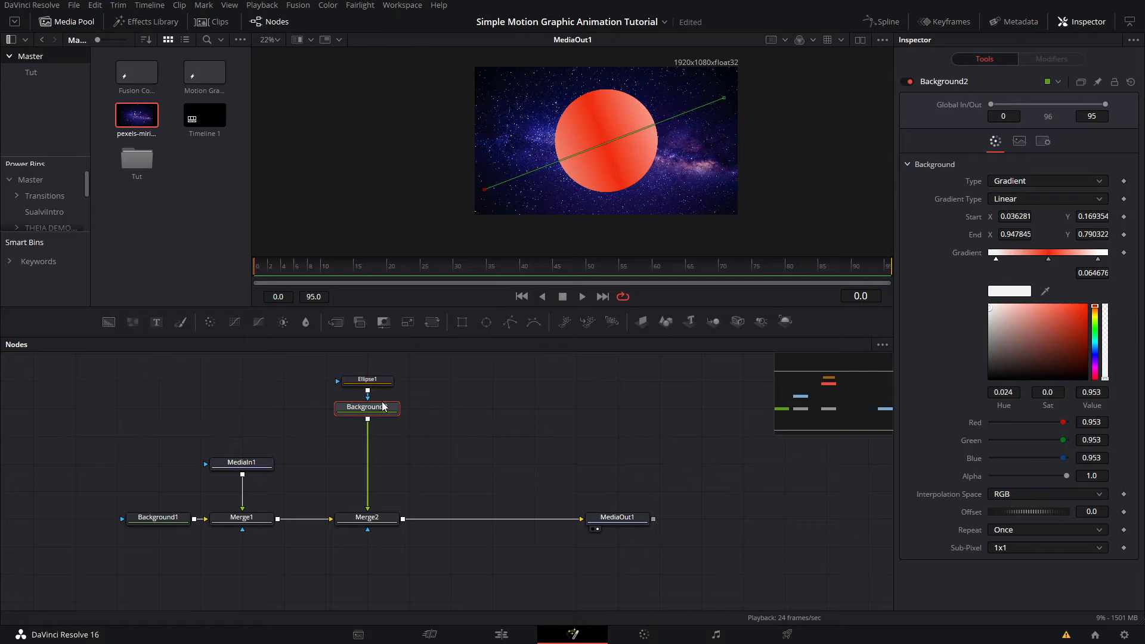
{"action": "left_click_drag", "start_coordinate": [425, 367], "coordinate": [390, 417]}
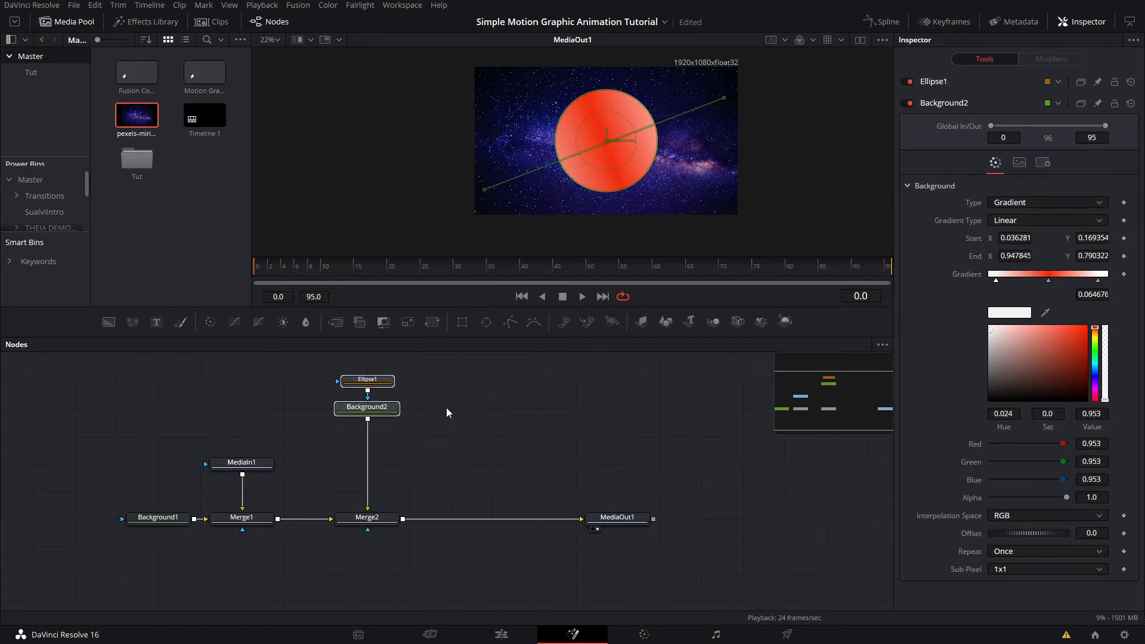
{"action": "key", "text": "ctrl+v"}
{"action": "left_click_drag", "start_coordinate": [486, 408], "coordinate": [368, 420]}
{"action": "left_click_drag", "start_coordinate": [513, 407], "coordinate": [380, 444]}
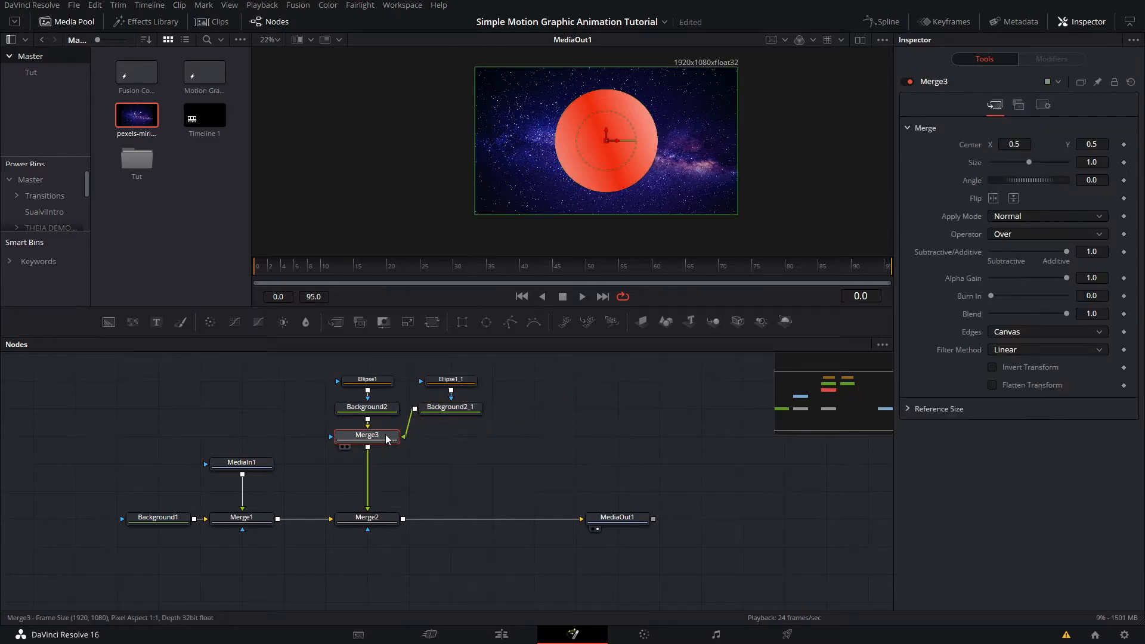
Step: Change Background2_1 to a solid blue fill with hue 0.568, saturation 0.982 and value 0.866
{"action": "left_click", "coordinate": [452, 407]}
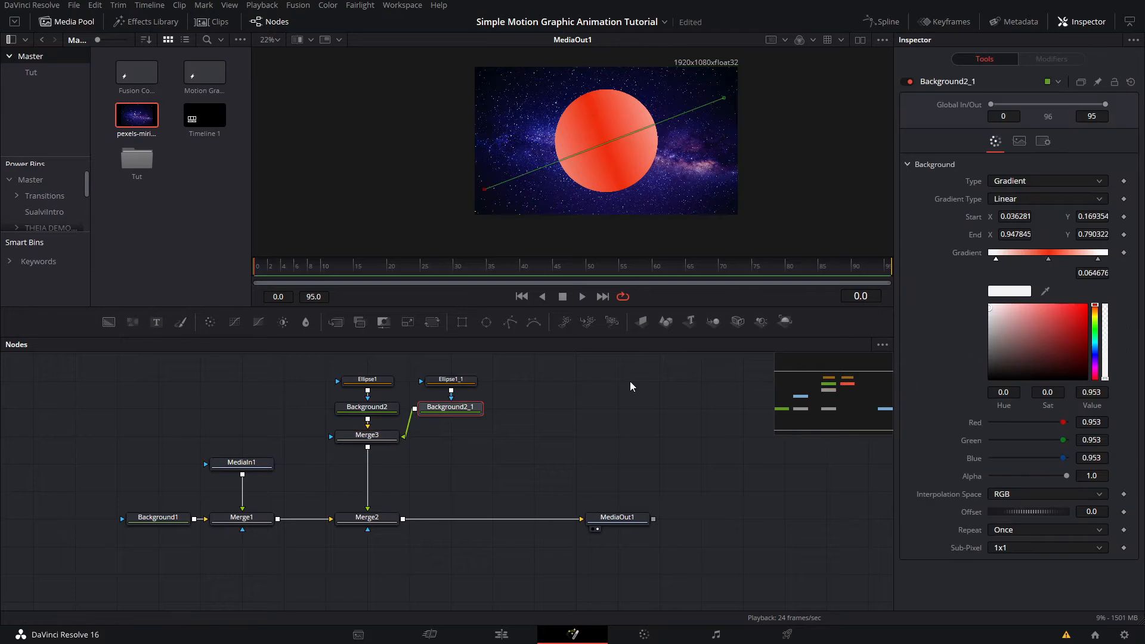
{"action": "left_click", "coordinate": [1020, 181]}
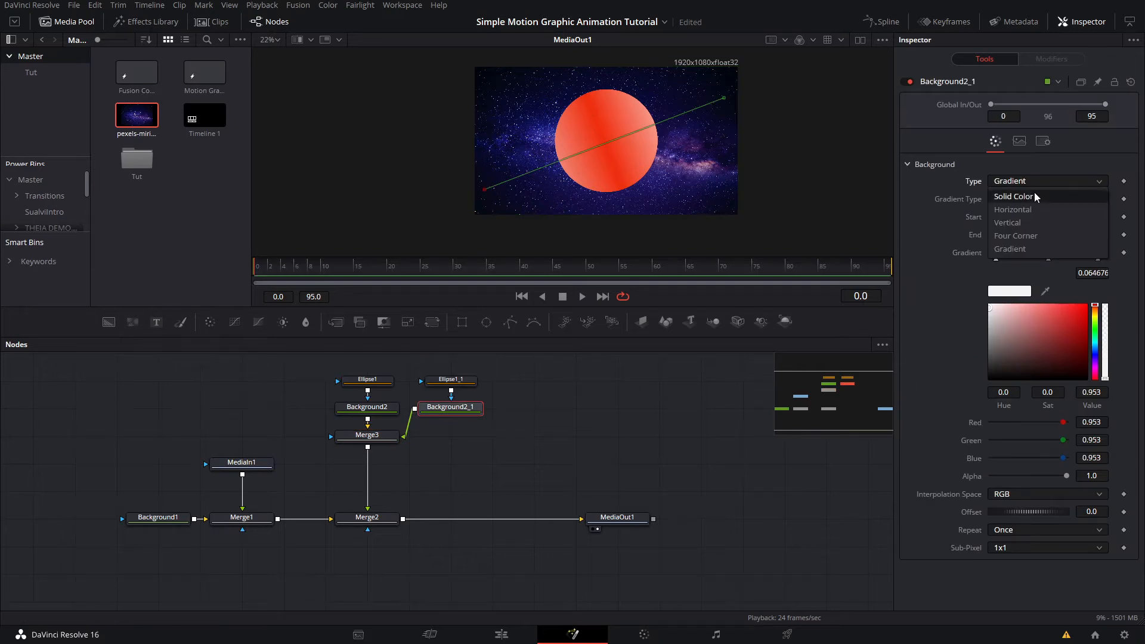
{"action": "left_click", "coordinate": [1014, 197]}
{"action": "left_click", "coordinate": [1095, 235]}
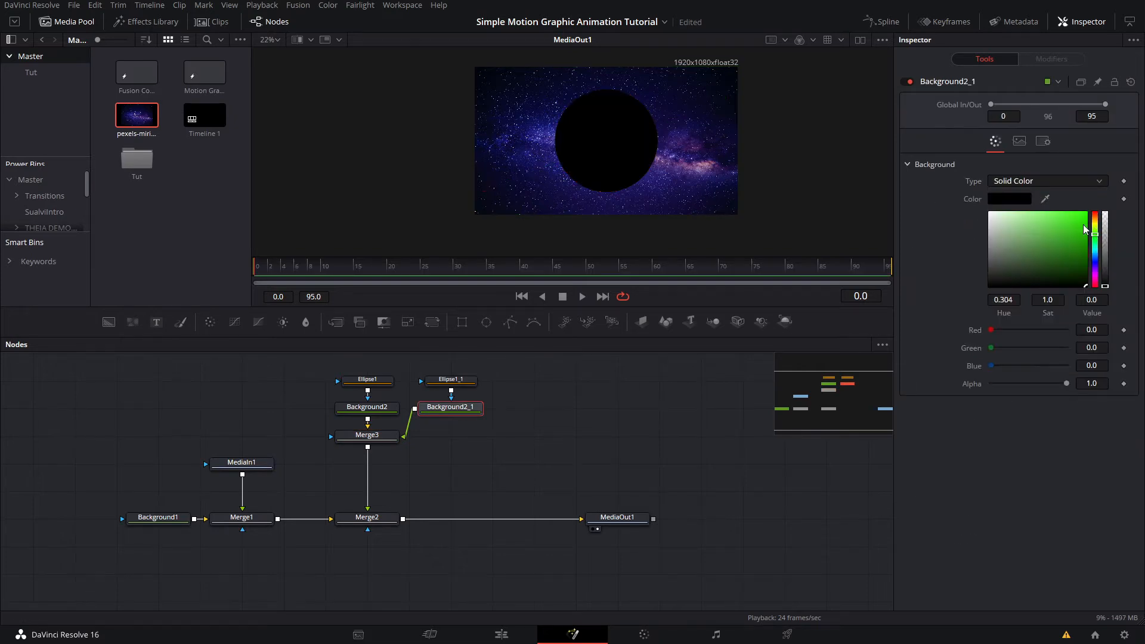
{"action": "left_click", "coordinate": [1084, 222]}
{"action": "left_click_drag", "start_coordinate": [1095, 244], "coordinate": [1098, 255]}
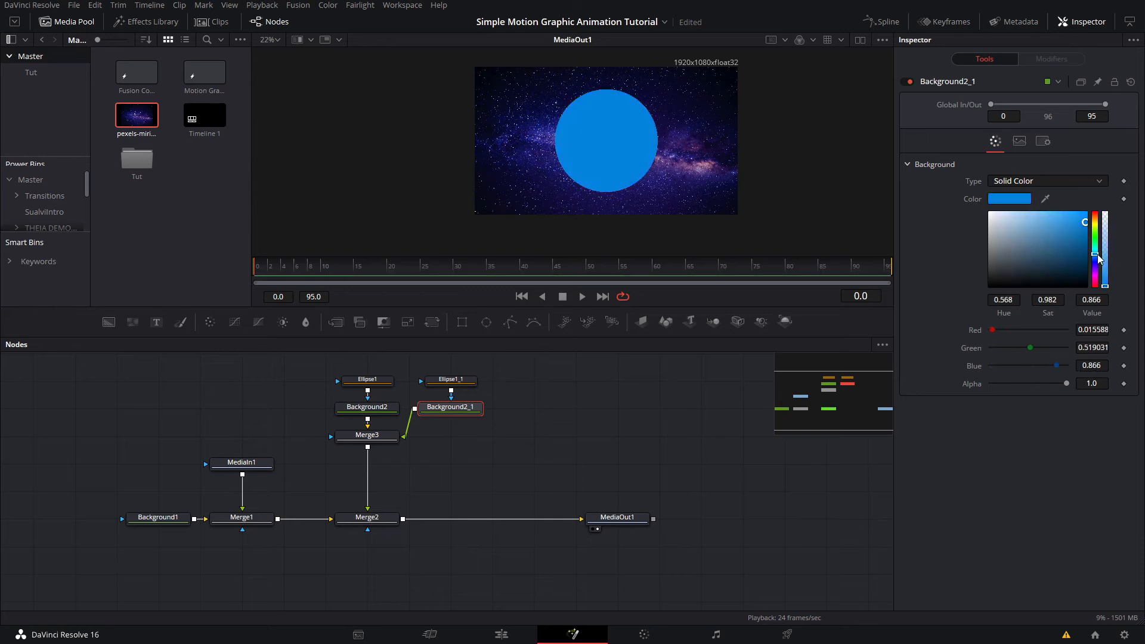
Step: Give Ellipse1_1 a soft edge of 0.0346 and shrink it to about 0.26 wide and high
{"action": "left_click", "coordinate": [461, 383]}
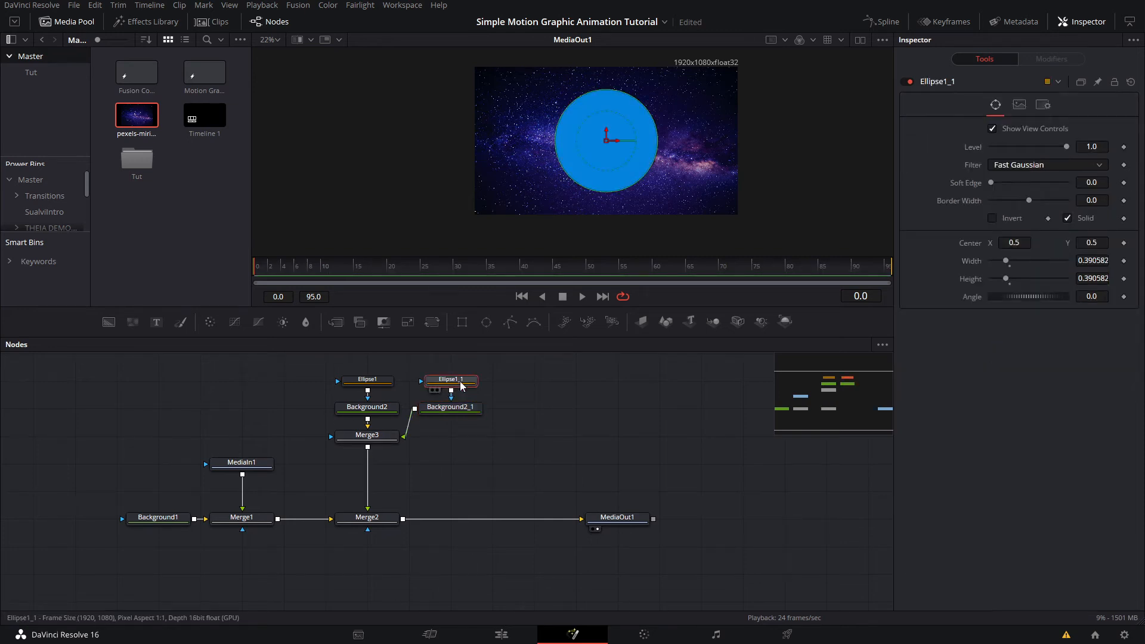
{"action": "left_click_drag", "start_coordinate": [993, 181], "coordinate": [1003, 183]}
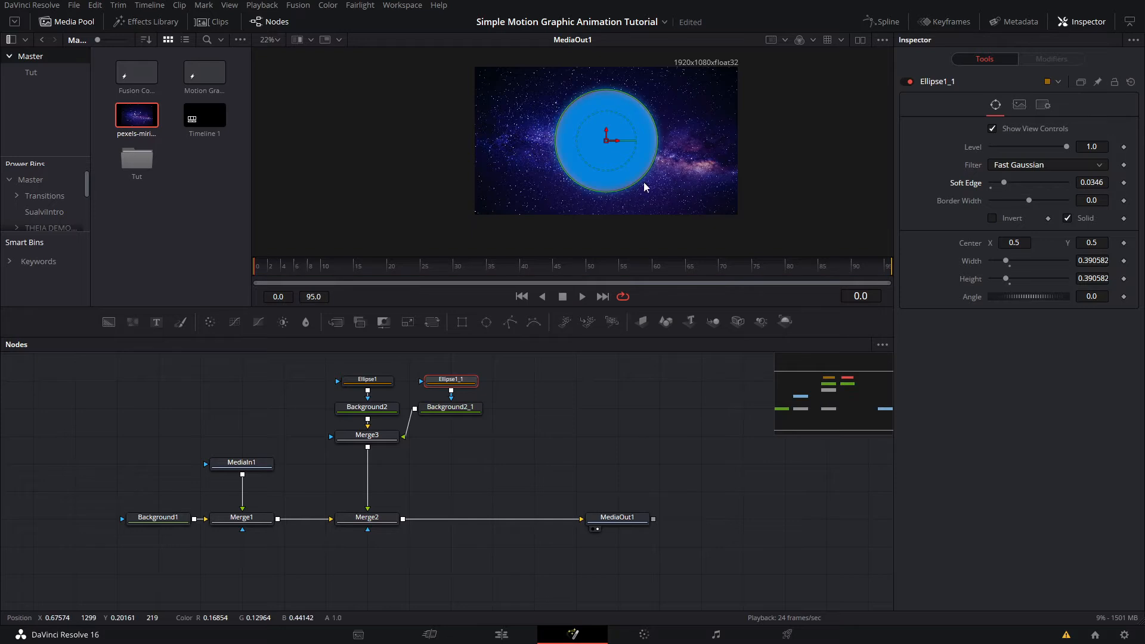
{"action": "left_click_drag", "start_coordinate": [638, 179], "coordinate": [626, 169]}
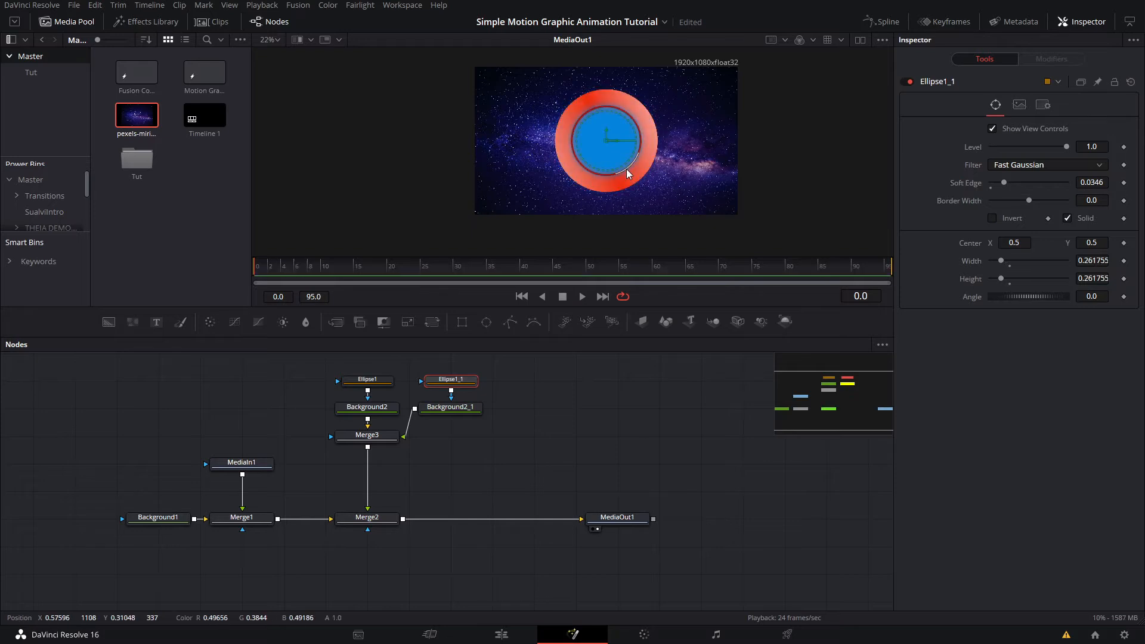
Step: Try the Screen, Overlay, Multiply, Difference and Lighten apply modes on Merge3
{"action": "left_click", "coordinate": [367, 434]}
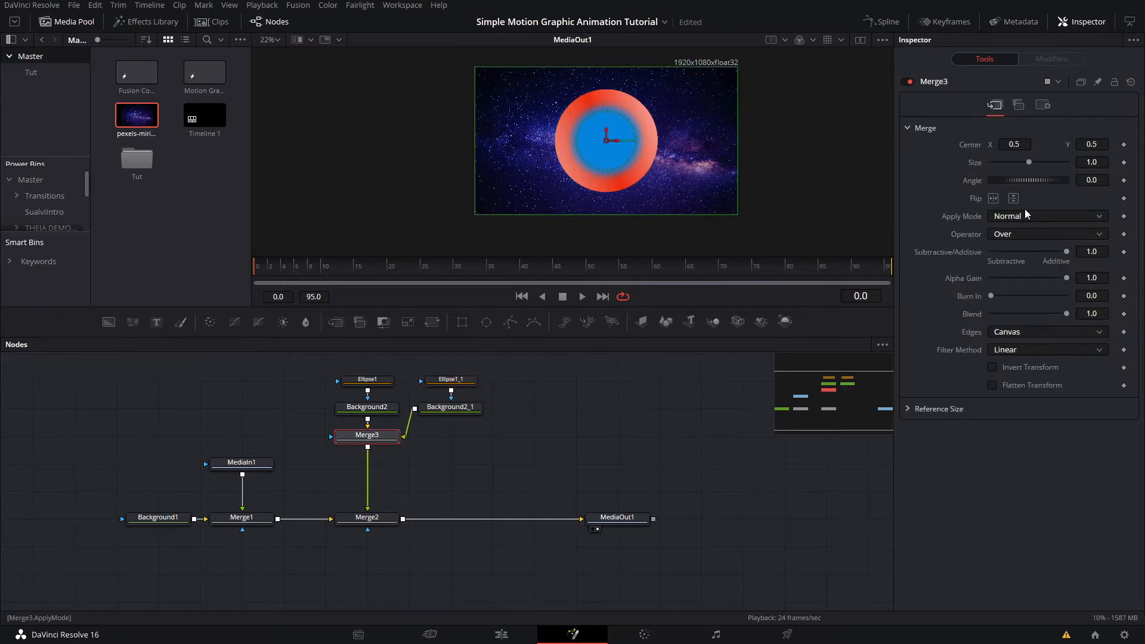
{"action": "left_click", "coordinate": [1027, 215]}
{"action": "left_click", "coordinate": [1032, 240]}
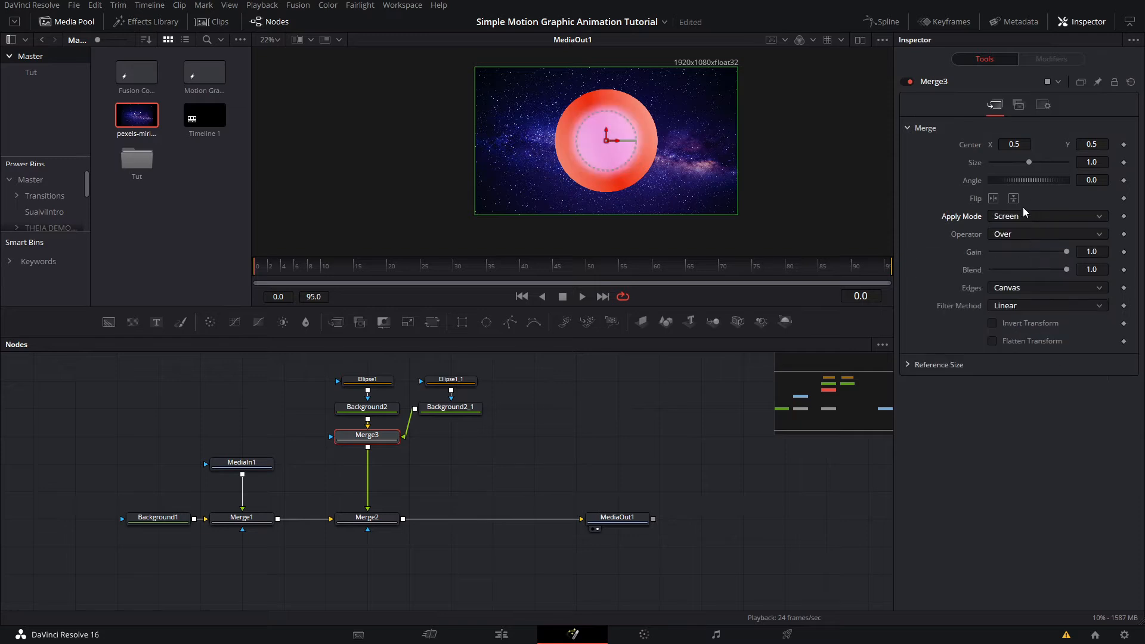
{"action": "left_click", "coordinate": [1020, 215]}
{"action": "left_click", "coordinate": [1021, 281]}
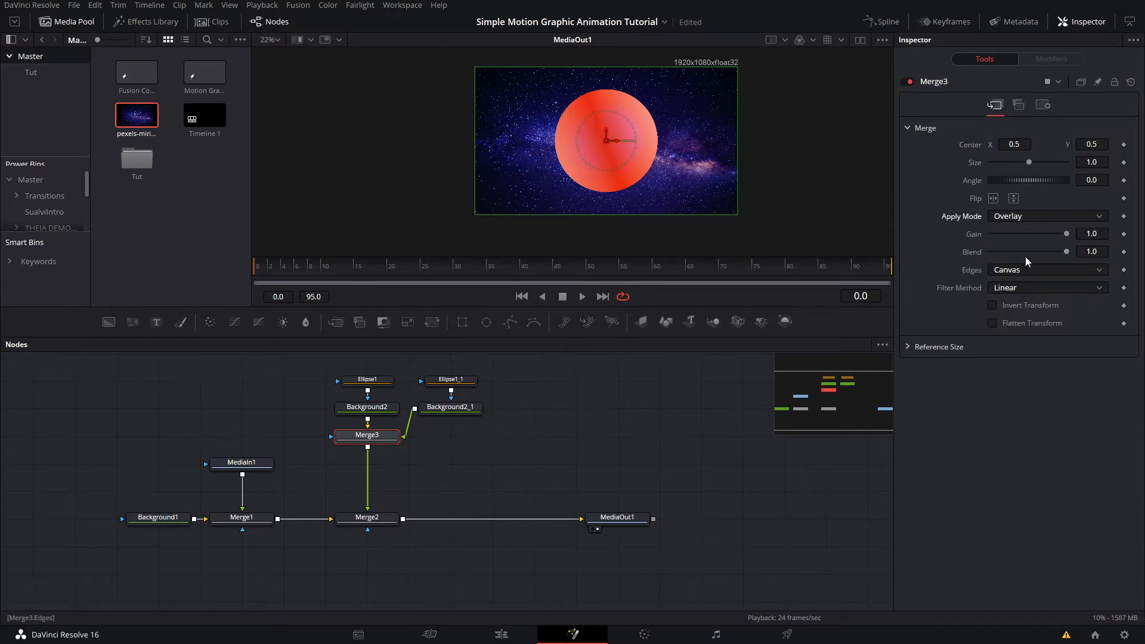
{"action": "left_click", "coordinate": [1032, 216]}
{"action": "left_click", "coordinate": [1029, 268]}
{"action": "left_click", "coordinate": [1033, 215]}
{"action": "left_click", "coordinate": [1035, 253]}
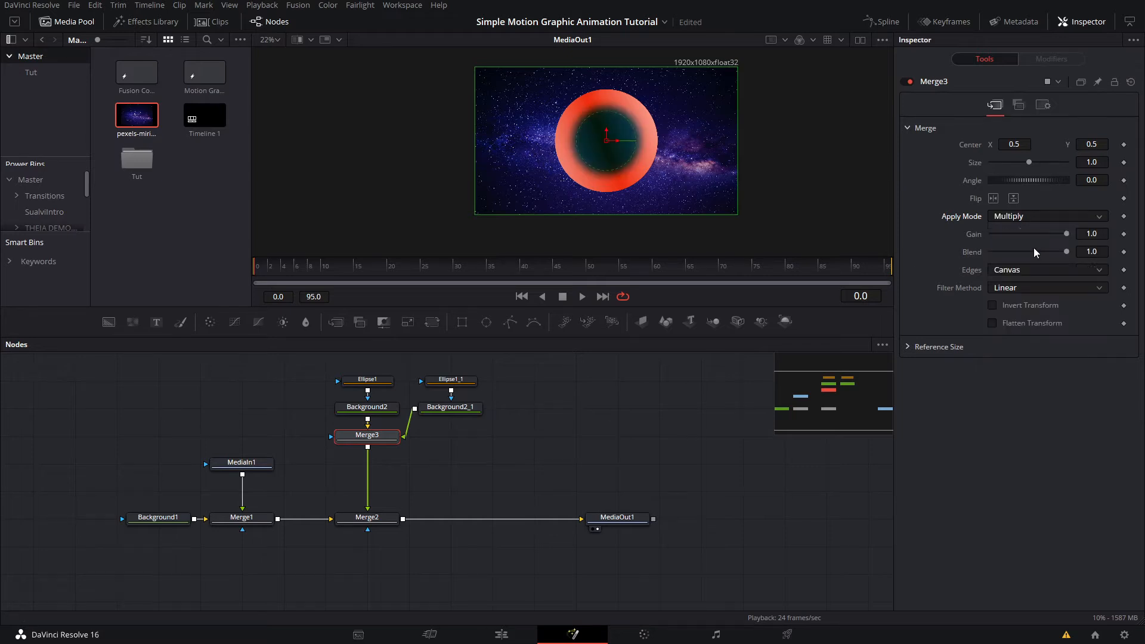
{"action": "left_click", "coordinate": [1022, 218]}
{"action": "left_click", "coordinate": [1021, 218]}
{"action": "left_click", "coordinate": [1021, 218]}
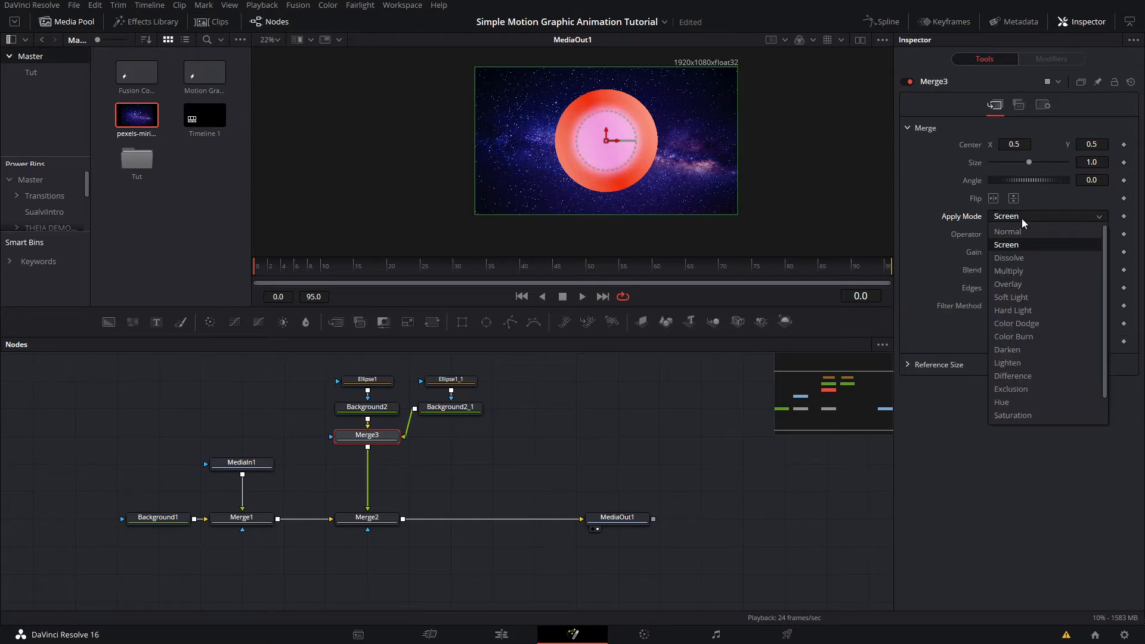
{"action": "left_click", "coordinate": [1024, 380]}
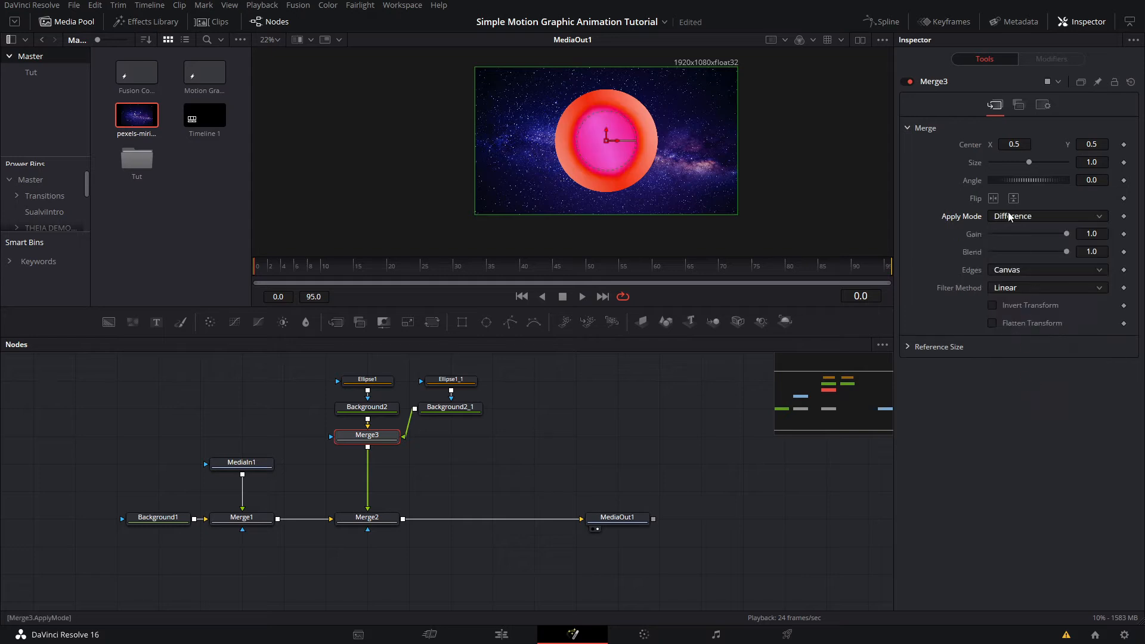
{"action": "left_click", "coordinate": [1008, 214]}
{"action": "left_click", "coordinate": [1010, 366]}
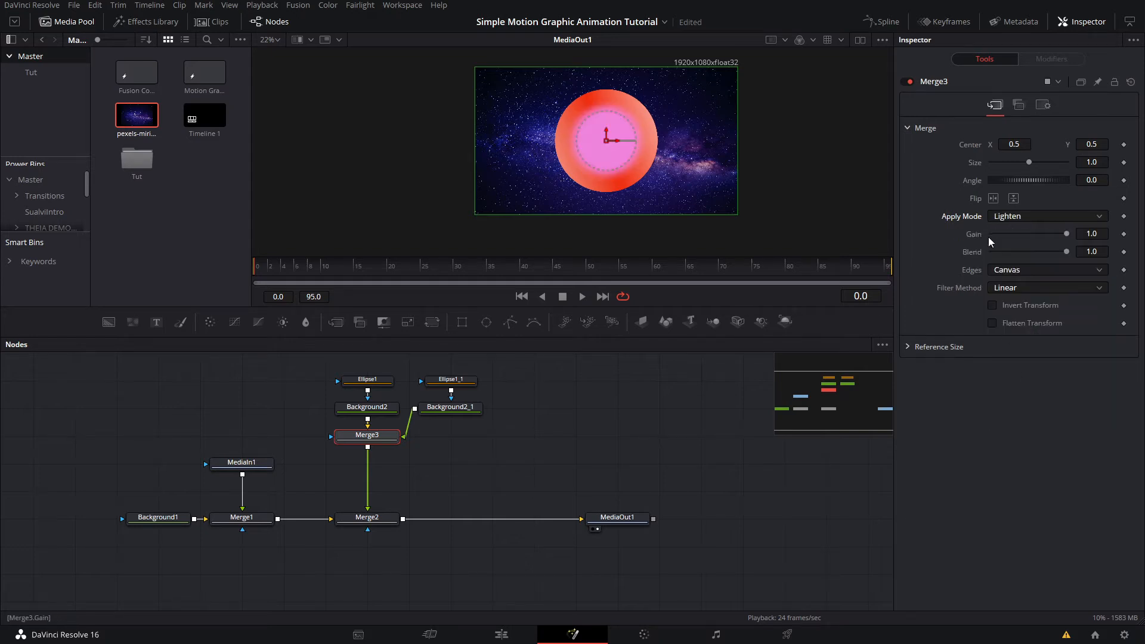
Step: Set Merge3's apply mode to Screen and its blend to 0.425
{"action": "left_click", "coordinate": [1040, 214]}
{"action": "left_click", "coordinate": [1028, 242]}
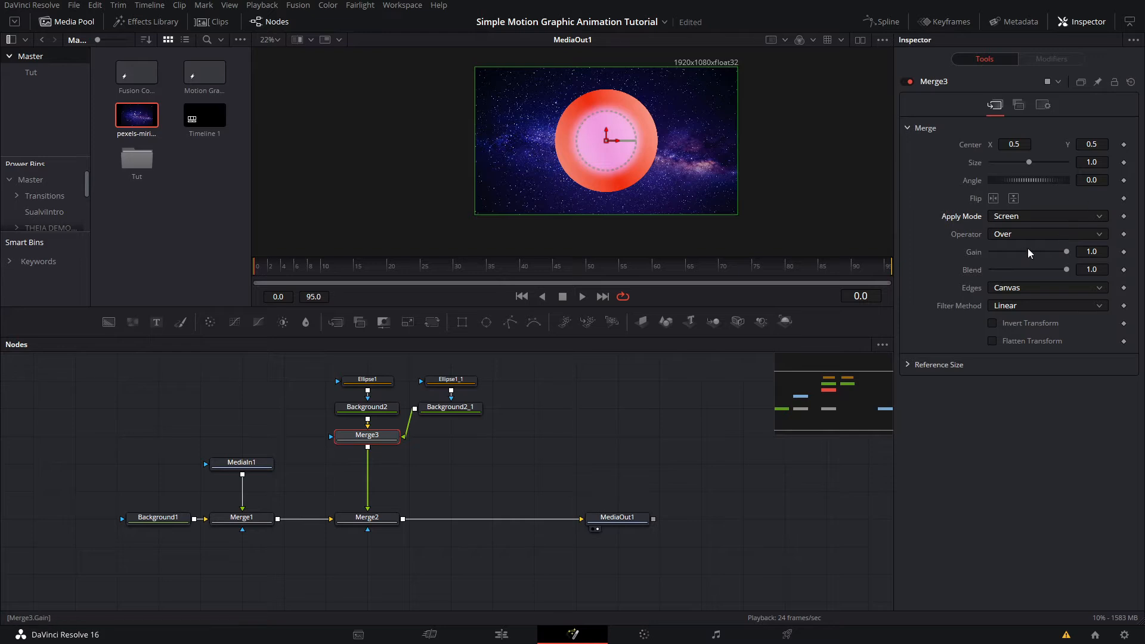
{"action": "left_click_drag", "start_coordinate": [1066, 269], "coordinate": [1021, 277]}
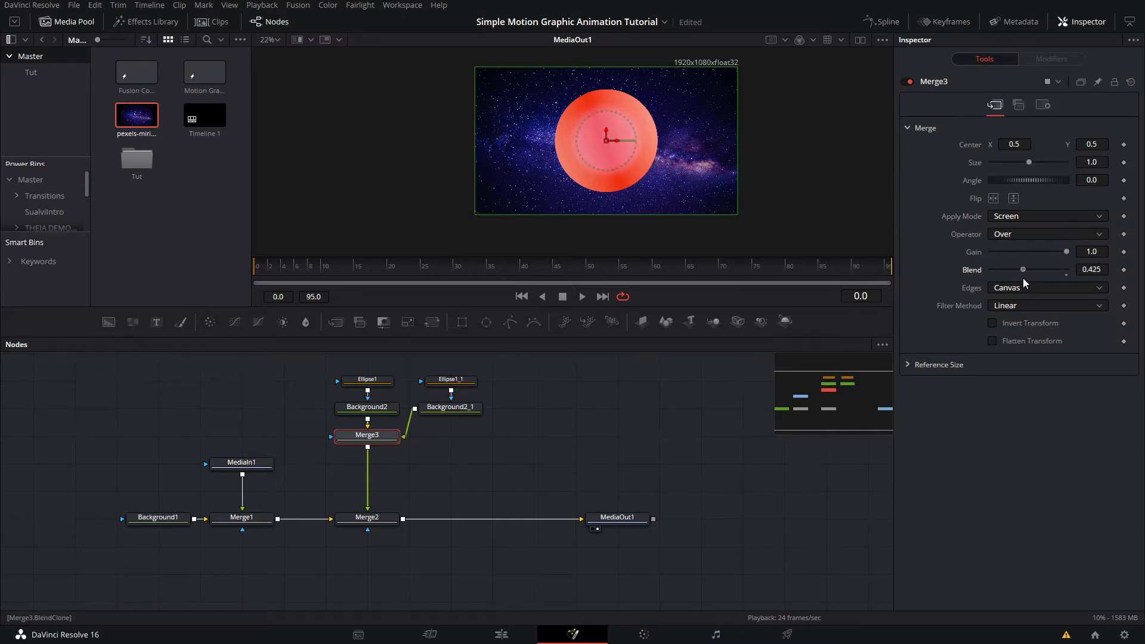
{"action": "left_click", "coordinate": [558, 398]}
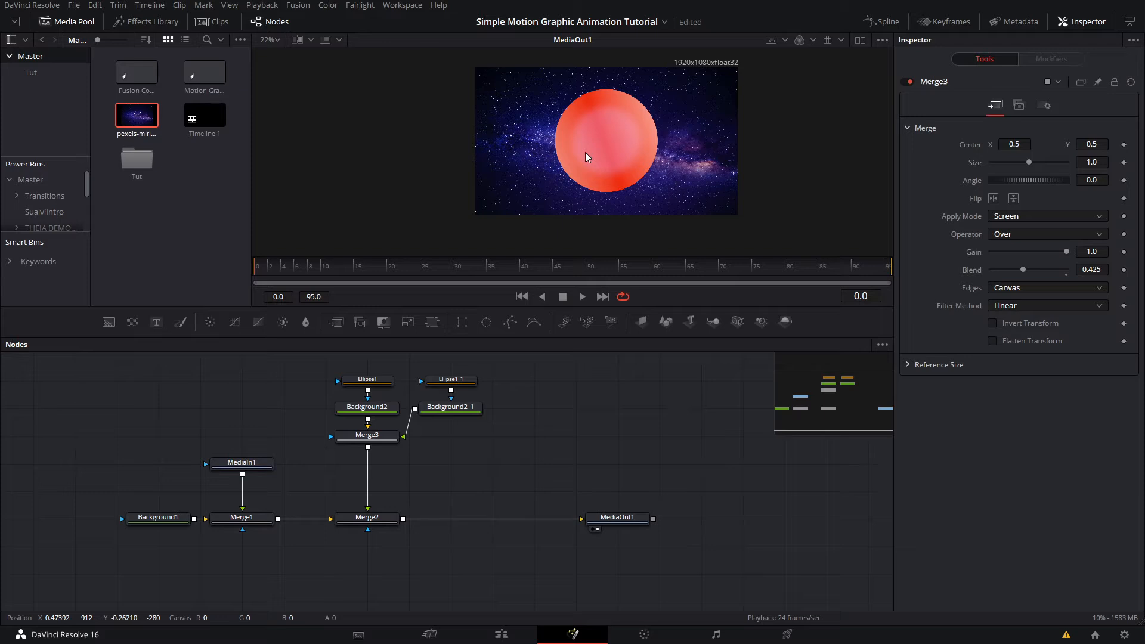
Step: Increase the soft edge of Ellipse1_1 to 0.0756
{"action": "left_click", "coordinate": [446, 382]}
{"action": "left_click_drag", "start_coordinate": [1002, 183], "coordinate": [1024, 184]}
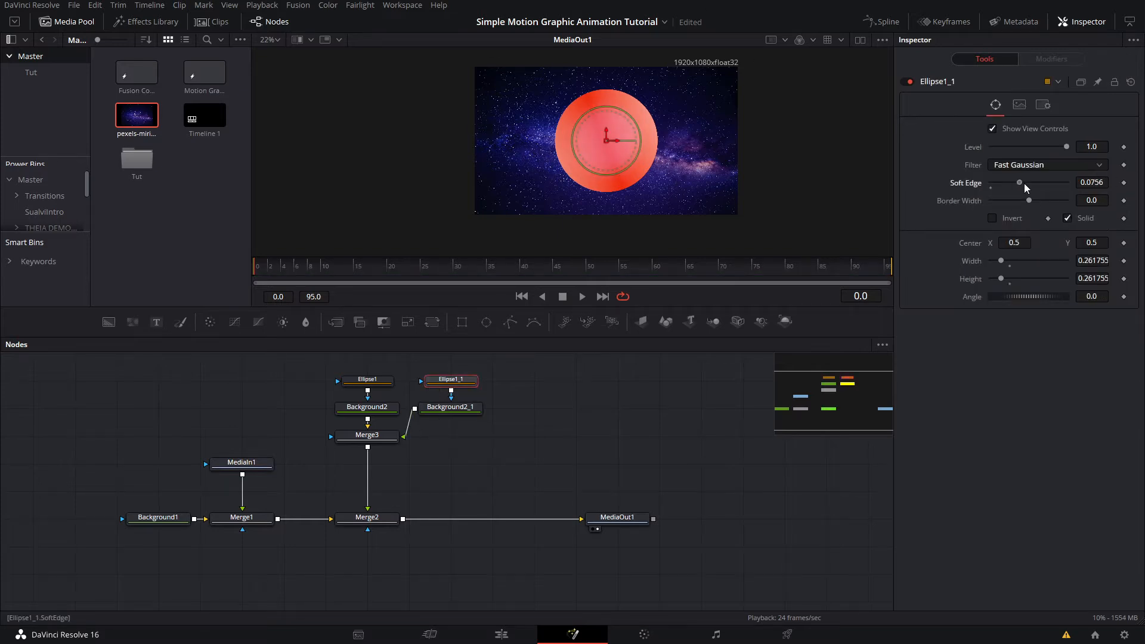
{"action": "left_click", "coordinate": [610, 414]}
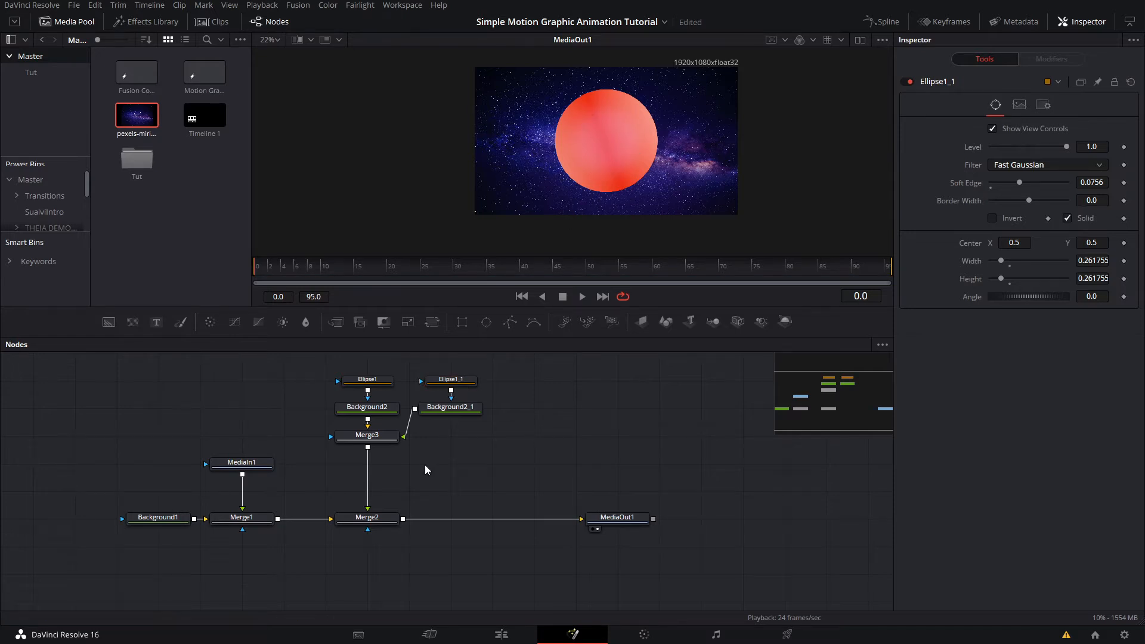
Step: Save the project and insert a Transform node between Merge3 and Merge2
{"action": "left_click", "coordinate": [366, 434]}
{"action": "key", "text": "ctrl+s"}
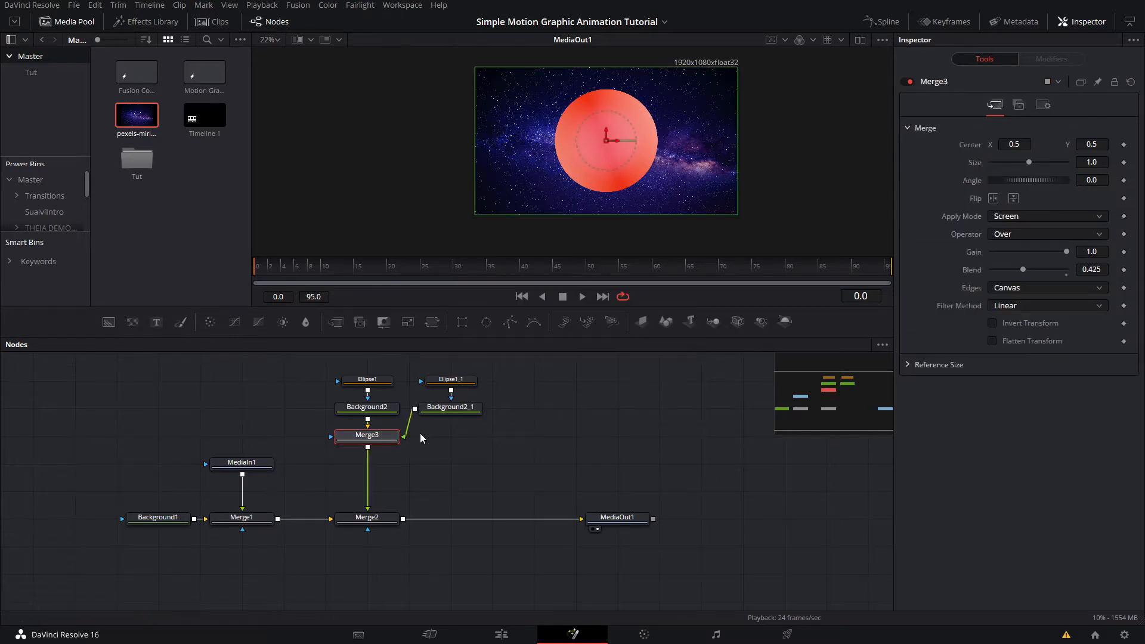
{"action": "key", "text": "shift+space"}
{"action": "type", "text": "trans"}
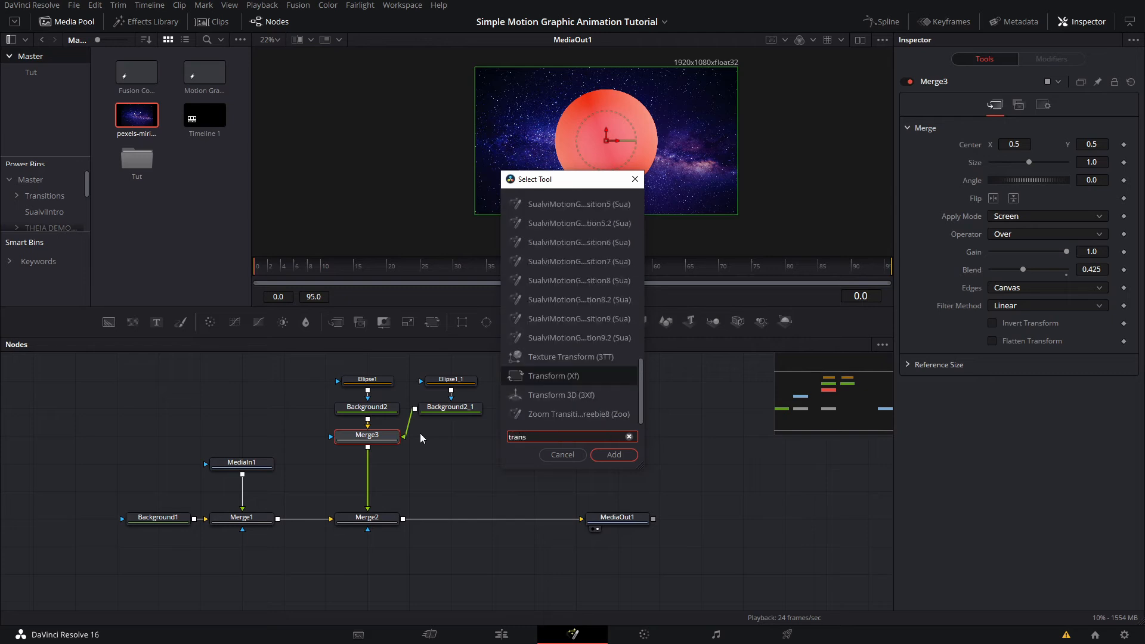
{"action": "key", "text": "Return"}
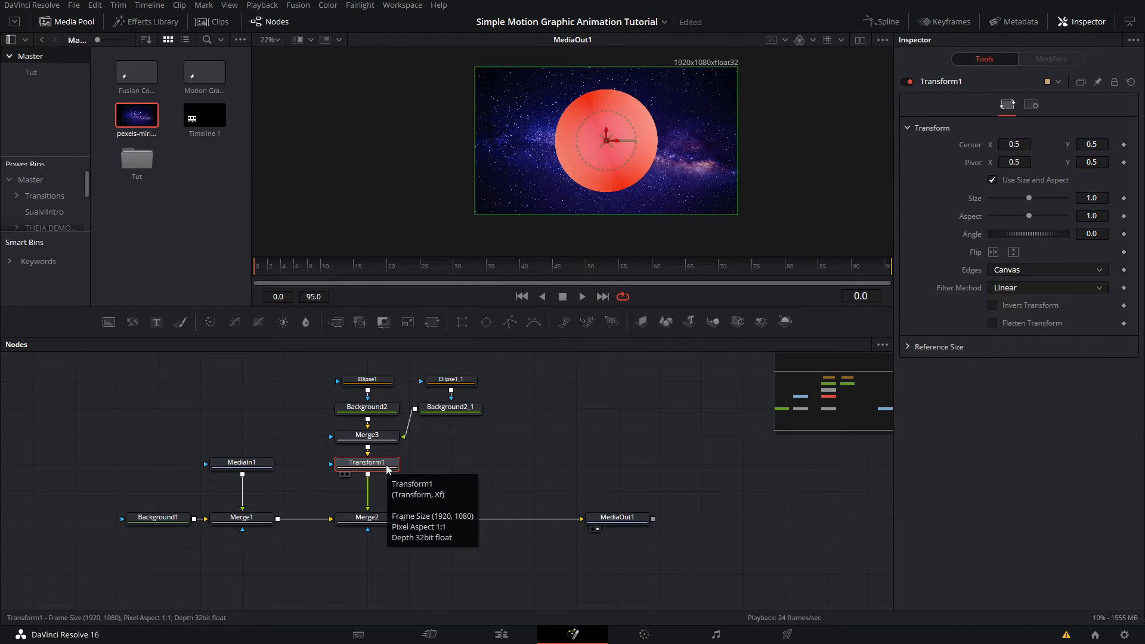
{"action": "left_click", "coordinate": [375, 517]}
{"action": "left_click", "coordinate": [367, 469]}
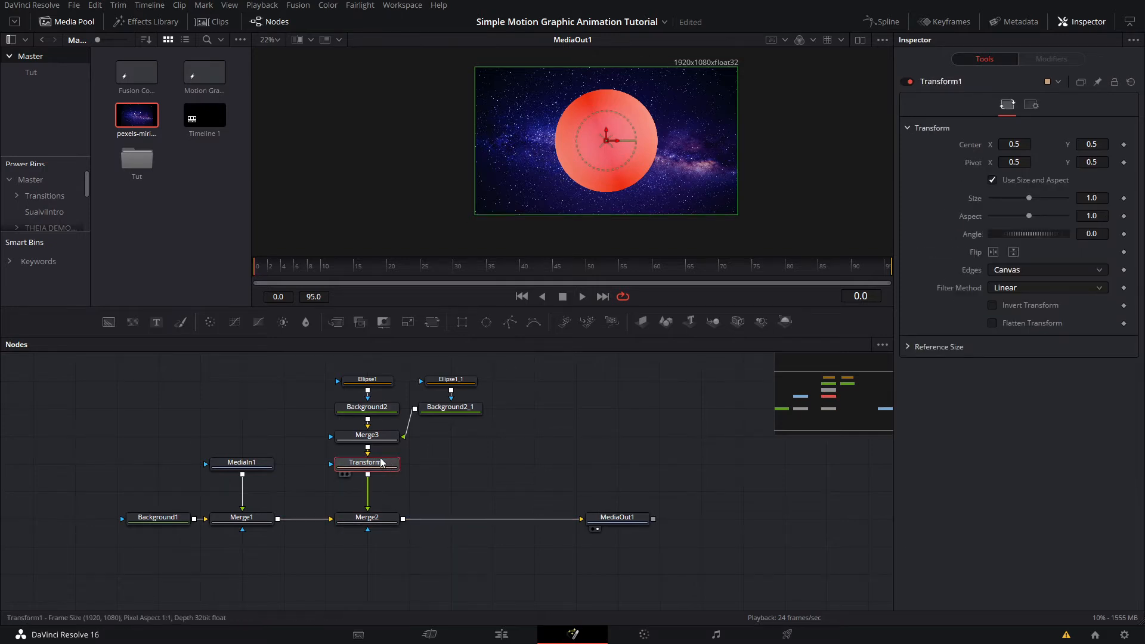
Step: Add a keyframe for Transform1's centre at frame 0
{"action": "left_click", "coordinate": [407, 272]}
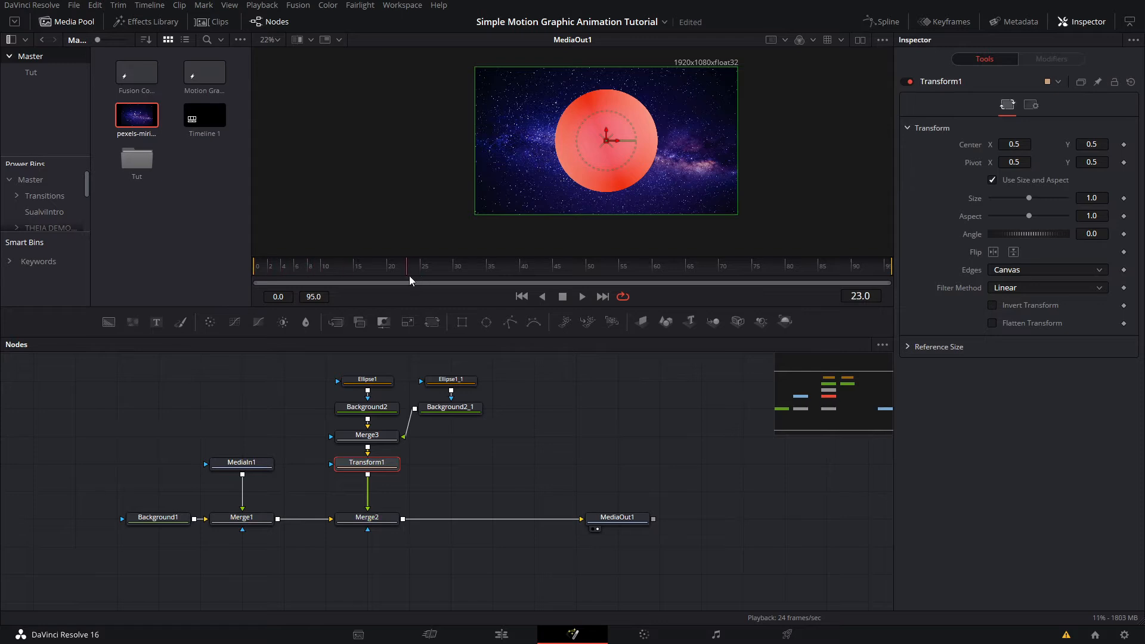
{"action": "left_click_drag", "start_coordinate": [409, 276], "coordinate": [416, 270]}
{"action": "left_click_drag", "start_coordinate": [391, 273], "coordinate": [256, 278]}
{"action": "left_click", "coordinate": [1123, 144]}
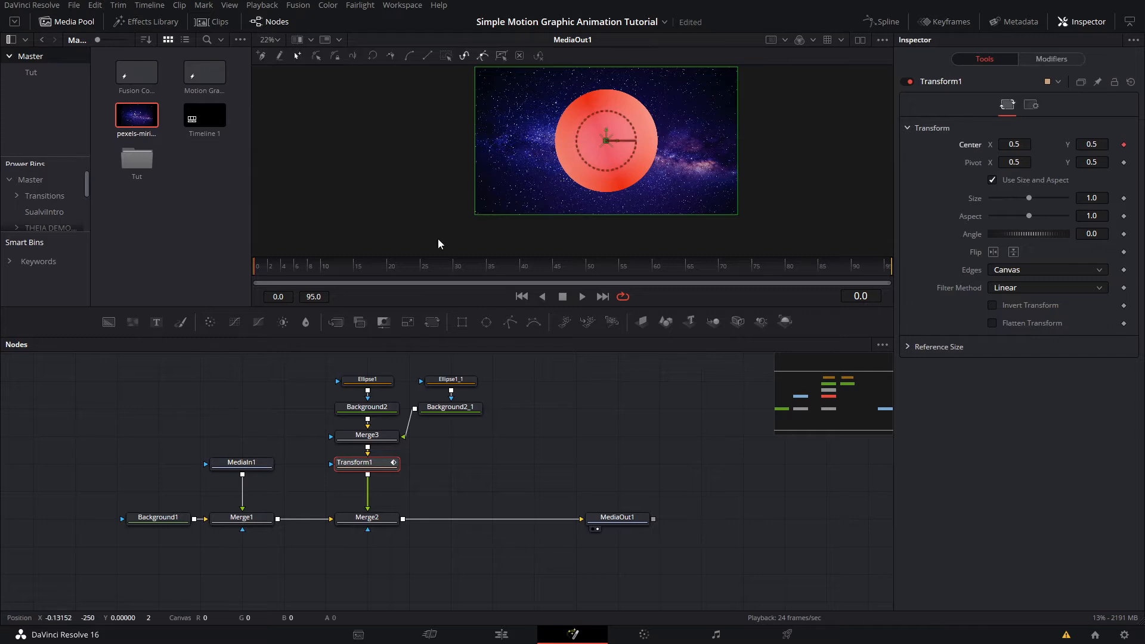
Step: At frame 24, keyframe Transform1's centre Y at 0.52
{"action": "left_click", "coordinate": [416, 271]}
{"action": "left_click_drag", "start_coordinate": [1091, 145], "coordinate": [1102, 144]}
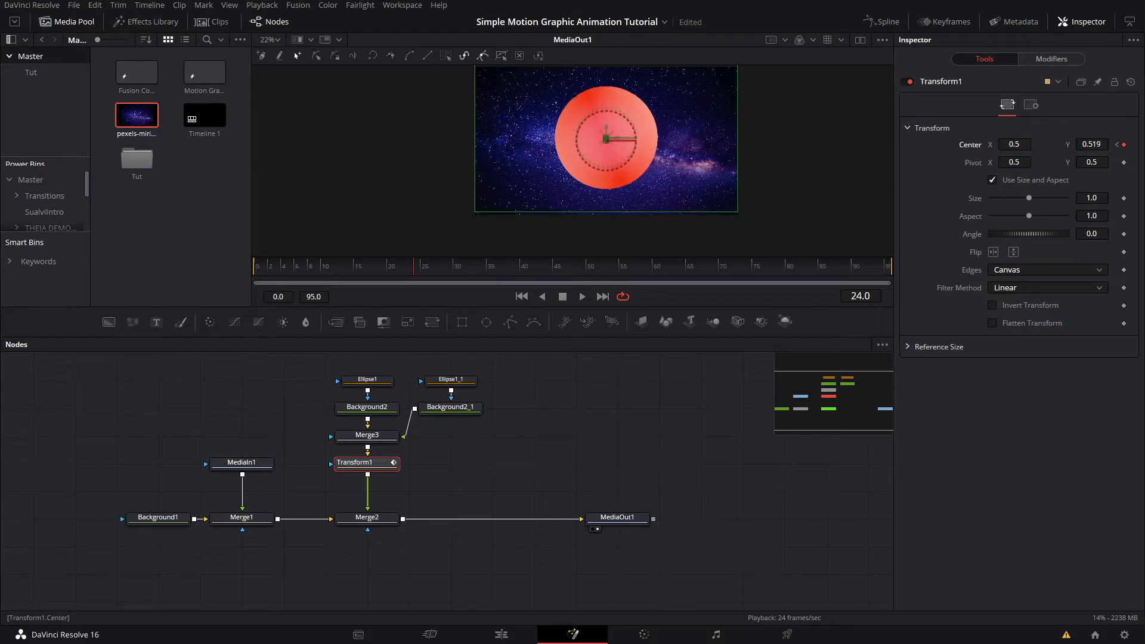
{"action": "left_click", "coordinate": [1082, 144]}
{"action": "type", "text": ".52"}
{"action": "key", "text": "Tab"}
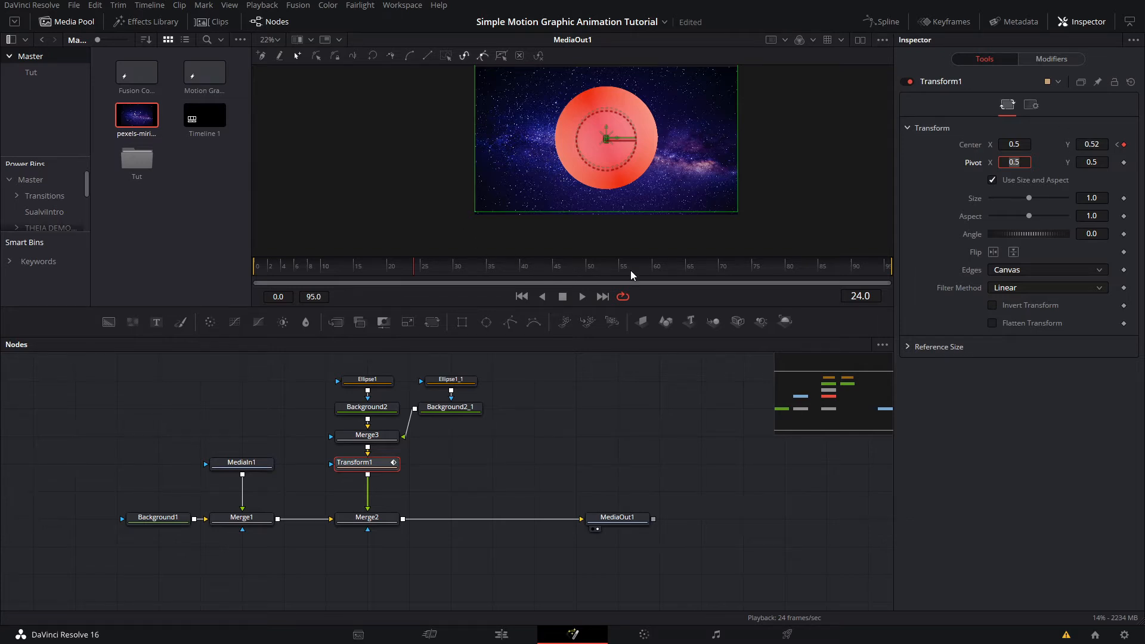
Step: At frame 48, keyframe Transform1's centre Y at 0.48
{"action": "left_click_drag", "start_coordinate": [565, 274], "coordinate": [575, 269]}
{"action": "left_click", "coordinate": [1097, 144]}
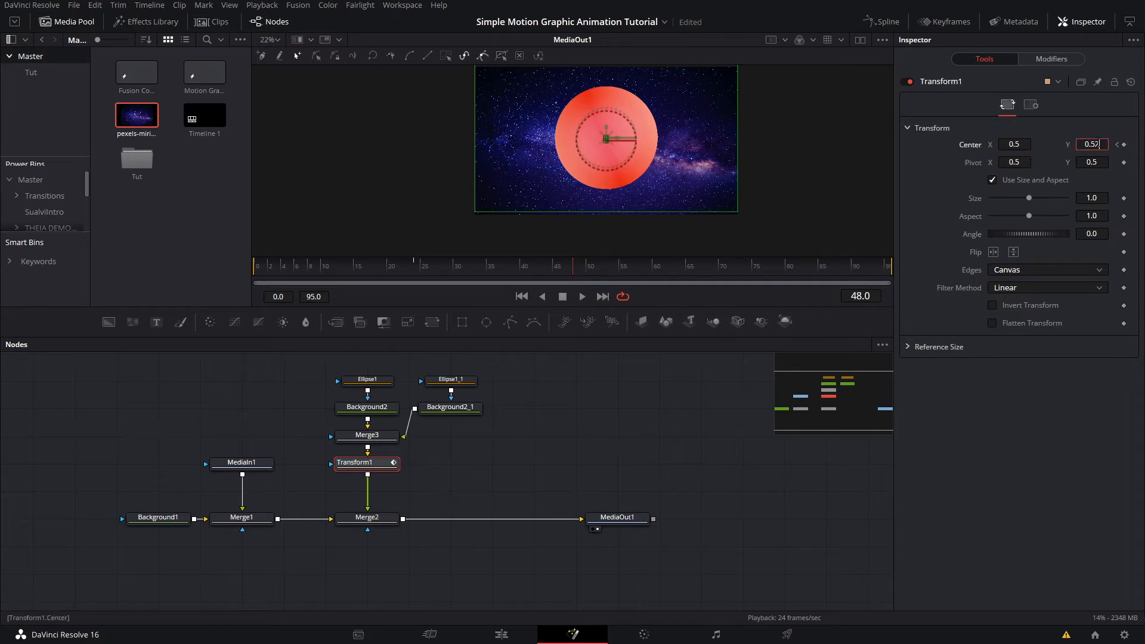
{"action": "double_click", "coordinate": [1097, 144]}
{"action": "type", "text": "0.51"}
{"action": "key", "text": "Return"}
{"action": "left_click_drag", "start_coordinate": [1091, 144], "coordinate": [1073, 144]}
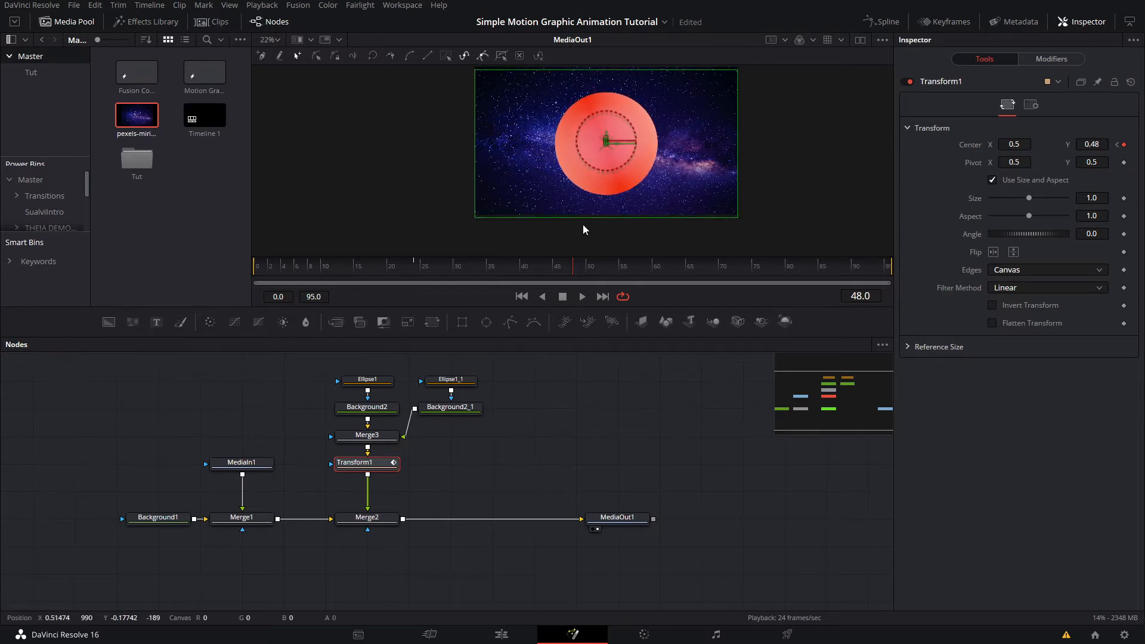
Step: At frame 72, keyframe Transform1's centre Y back at 0.5
{"action": "left_click", "coordinate": [734, 274]}
{"action": "double_click", "coordinate": [1092, 144]}
{"action": "type", "text": ".5"}
{"action": "key", "text": "Return"}
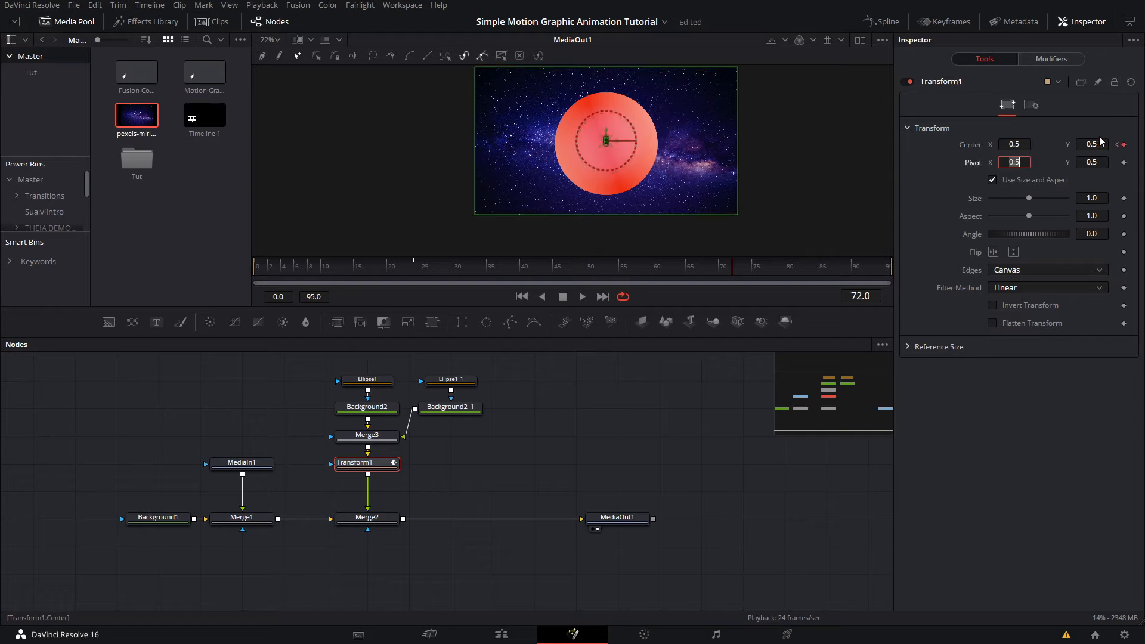
Step: Preview the planet's floating animation from frame 0 and stop the playback
{"action": "left_click", "coordinate": [251, 272]}
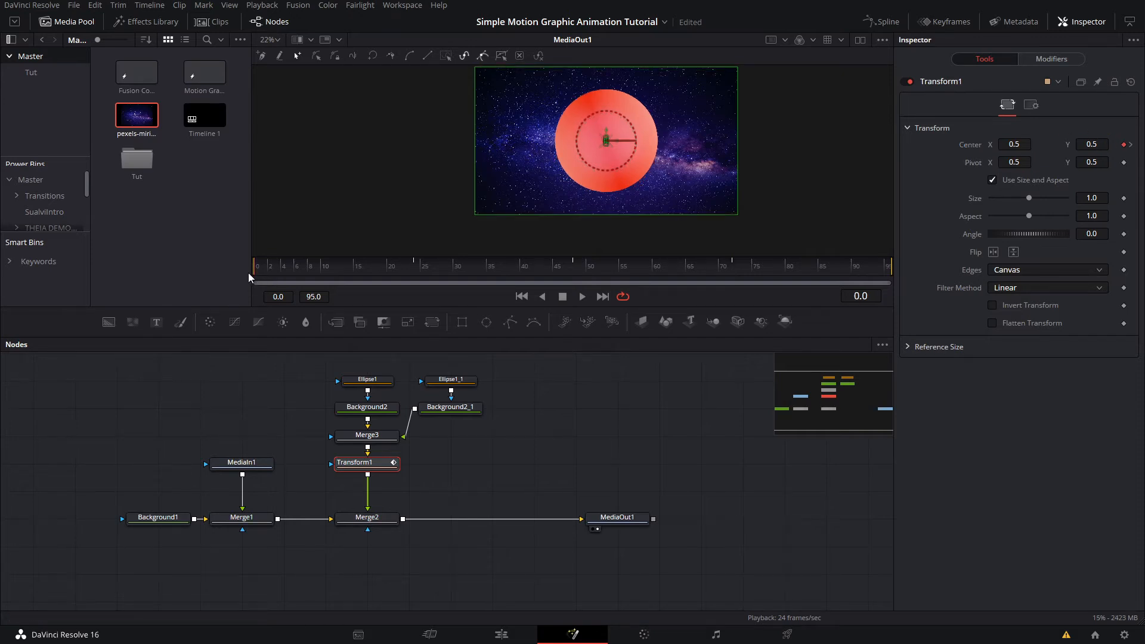
{"action": "left_click", "coordinate": [503, 409]}
{"action": "key", "text": "space"}
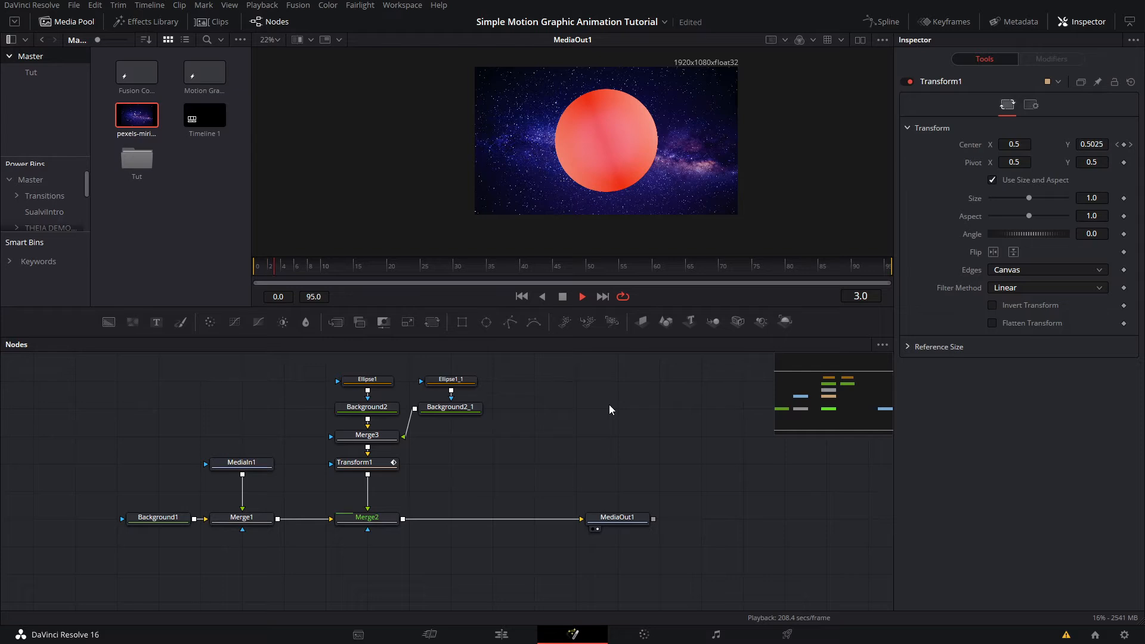
{"action": "key", "text": "space"}
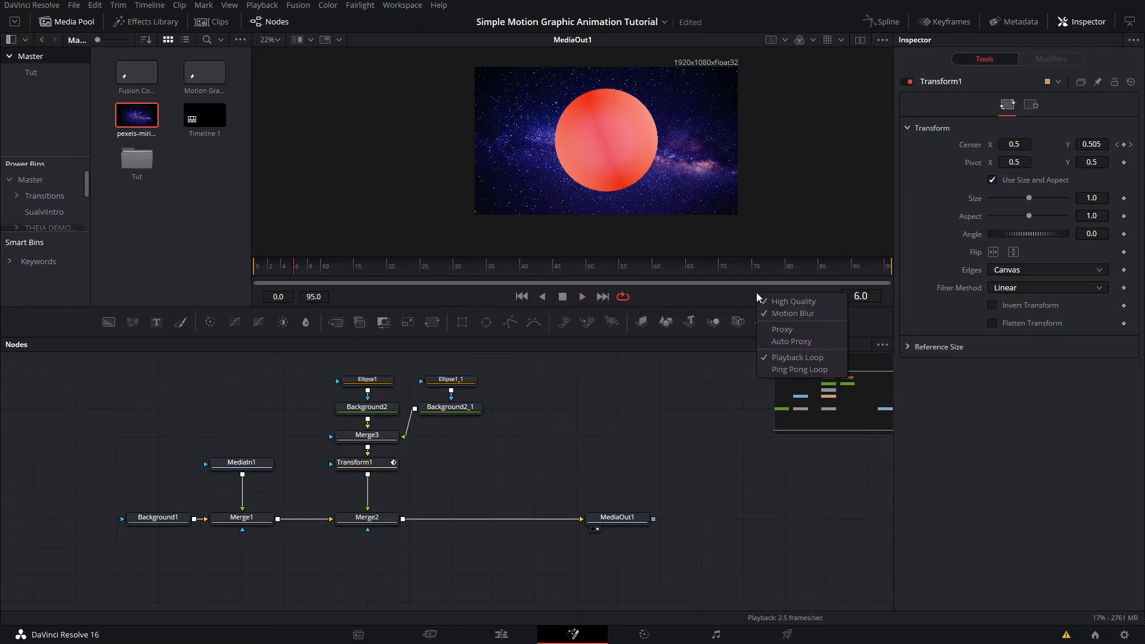
Step: Turn off High Quality playback and play the animation again
{"action": "right_click", "coordinate": [759, 296]}
{"action": "left_click", "coordinate": [766, 302]}
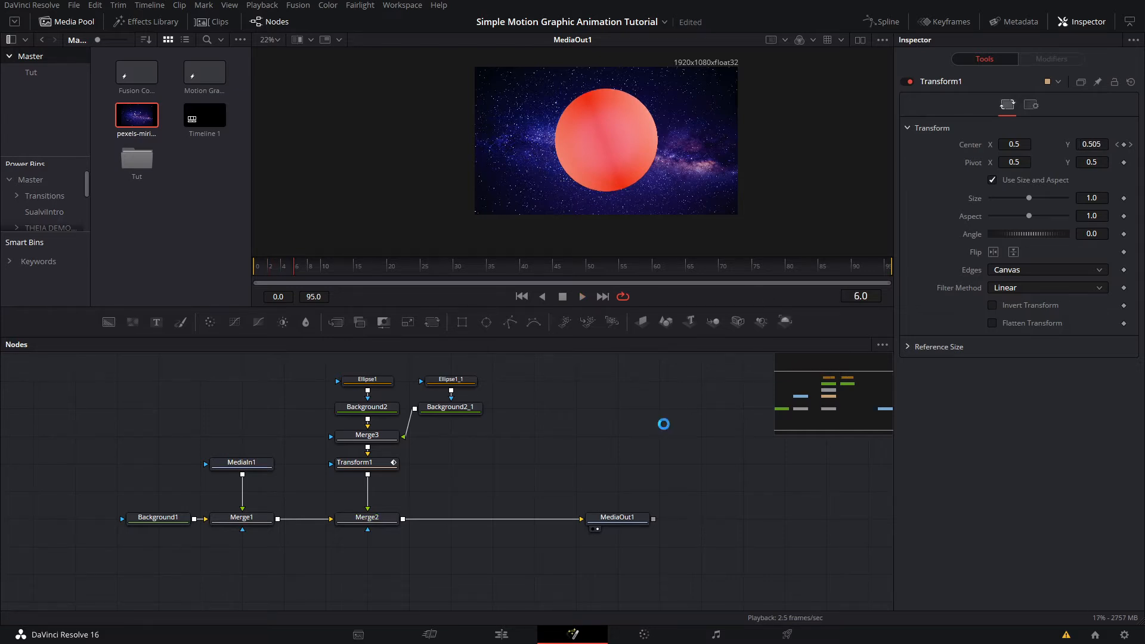
{"action": "key", "text": "space"}
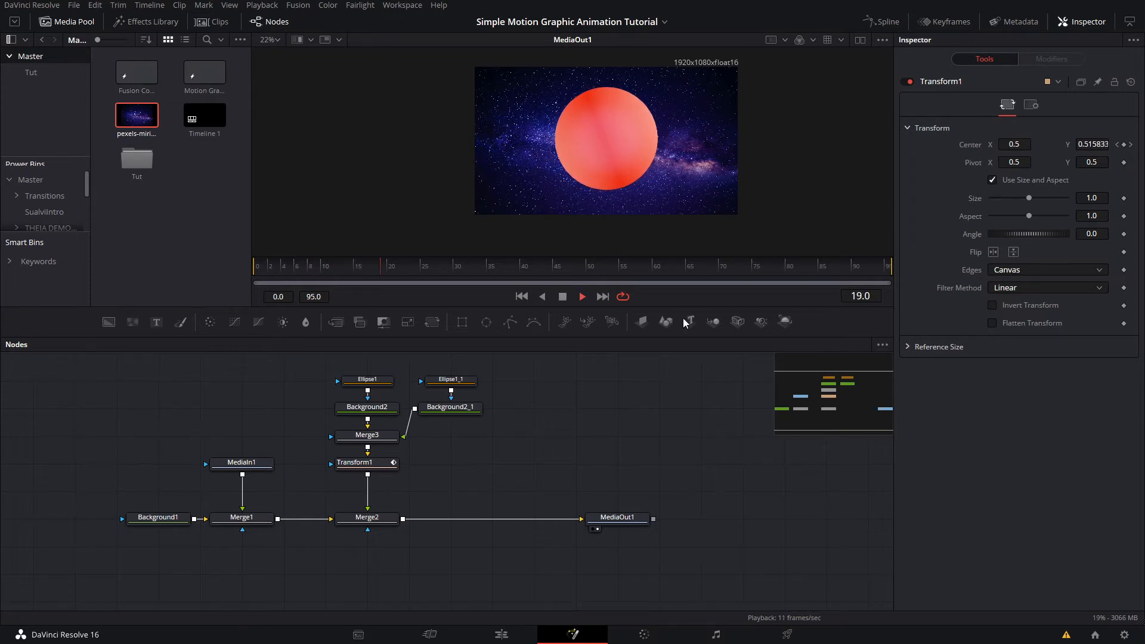
Step: Stop the playback and smooth all of Transform1's displacement keyframes in the Spline editor
{"action": "key", "text": "space"}
{"action": "left_click", "coordinate": [881, 22]}
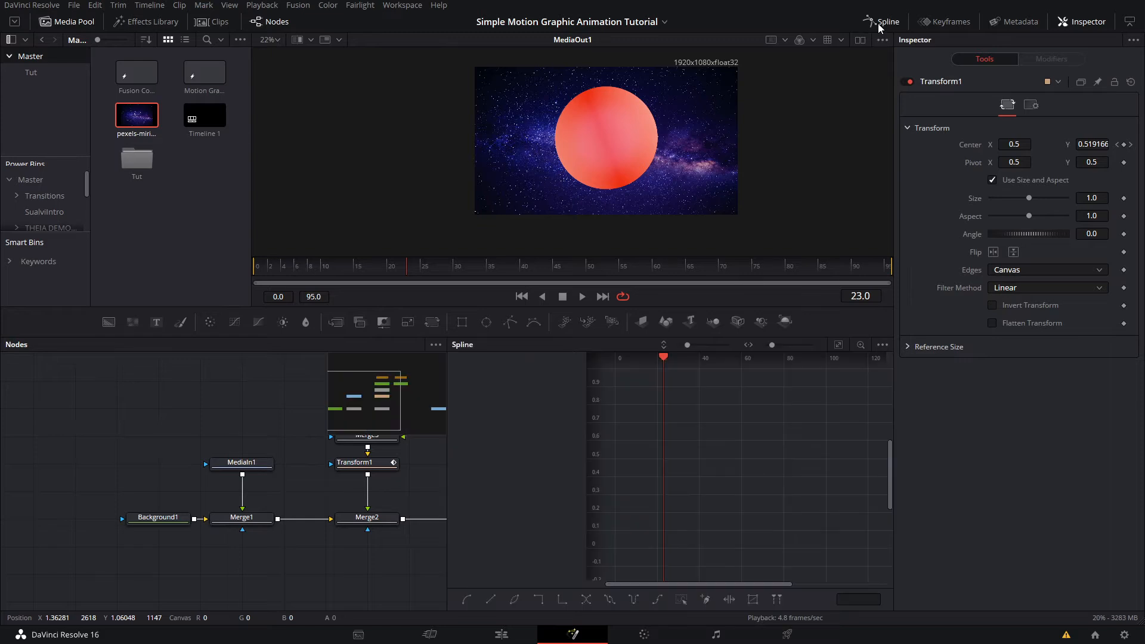
{"action": "left_click", "coordinate": [291, 493]}
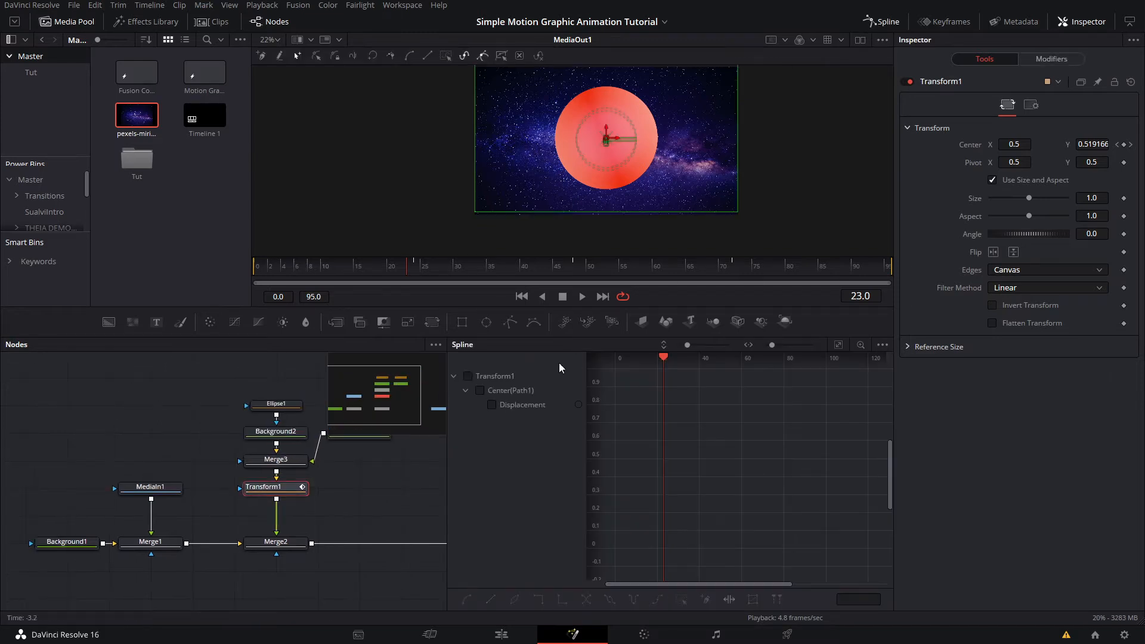
{"action": "left_click", "coordinate": [469, 376]}
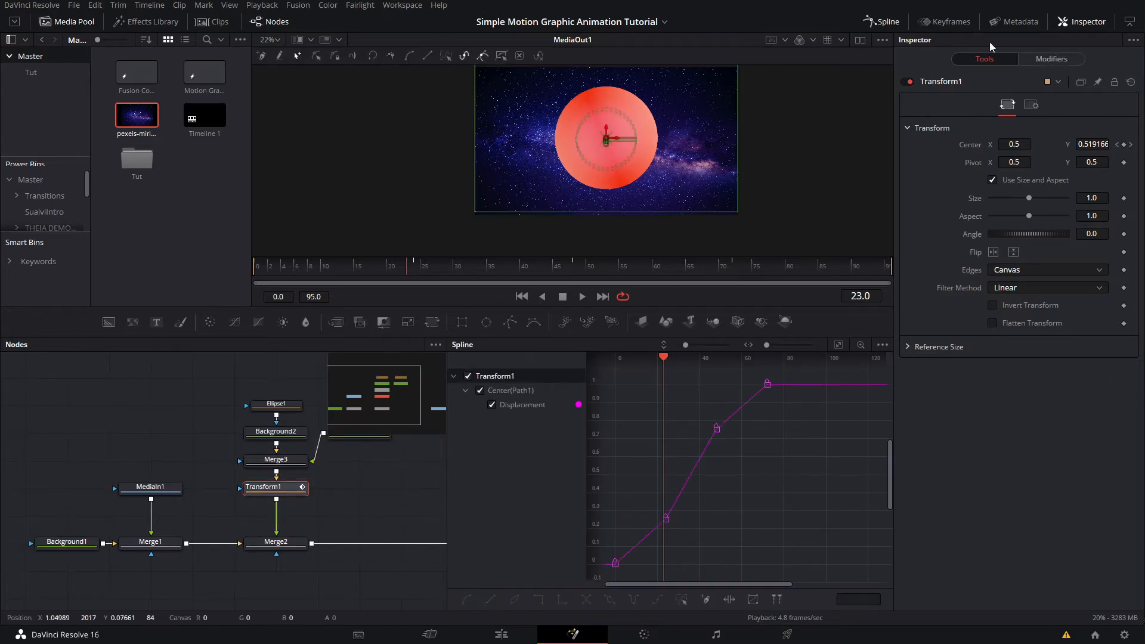
{"action": "key", "text": "ctrl+a"}
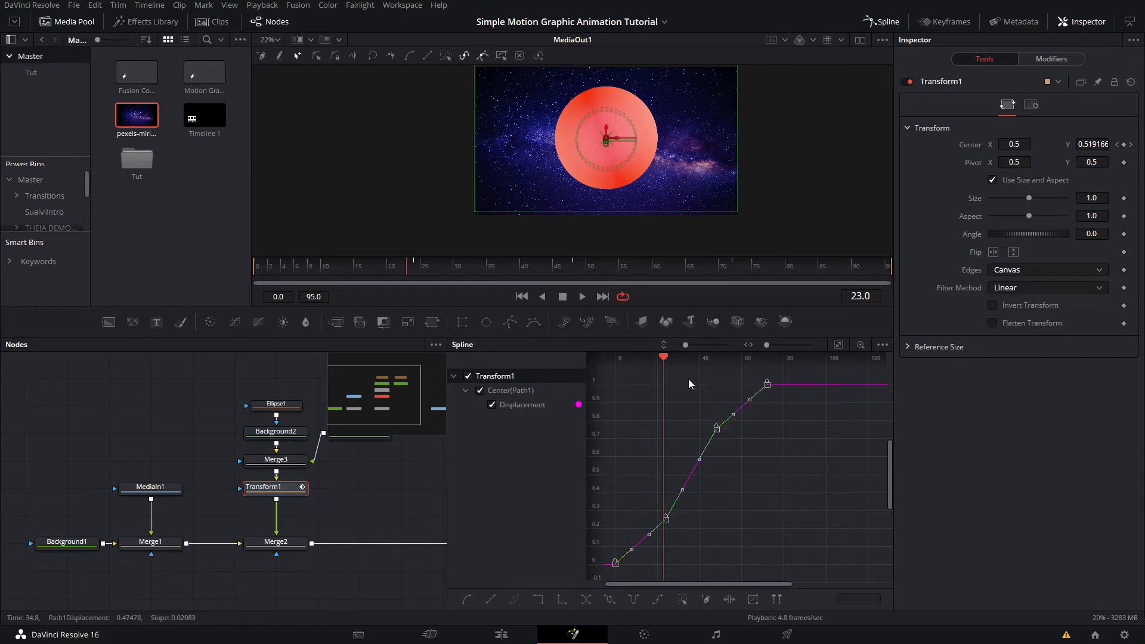
{"action": "key", "text": "s"}
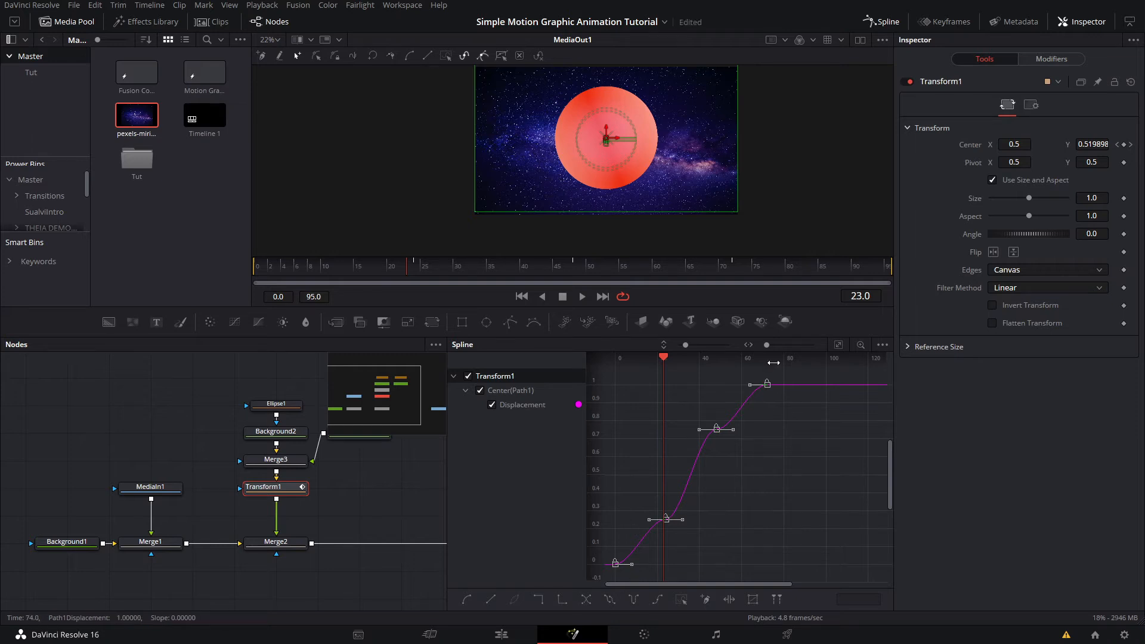
Step: Set Transform1's displacement curve to loop and play the animation from frame 48
{"action": "left_click", "coordinate": [564, 272]}
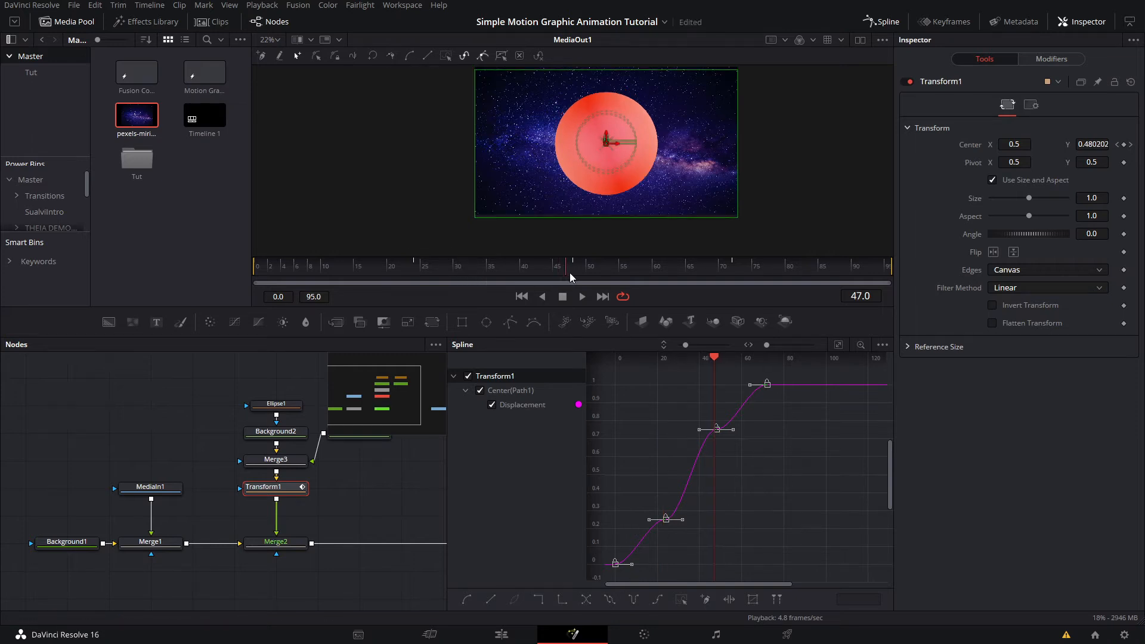
{"action": "left_click_drag", "start_coordinate": [570, 276], "coordinate": [576, 279]}
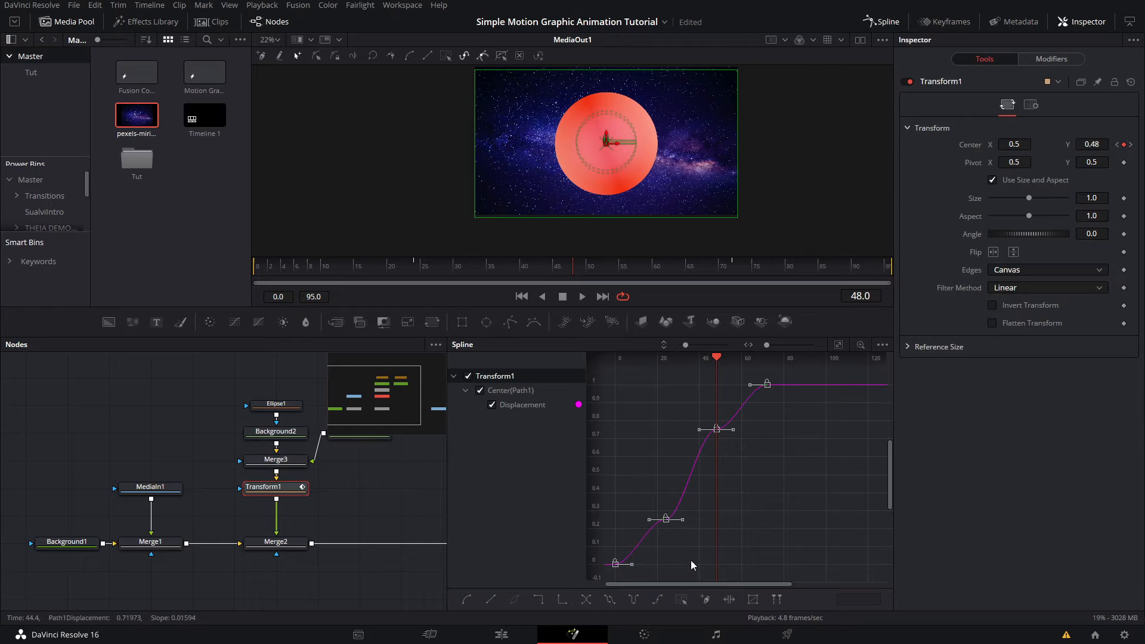
{"action": "left_click", "coordinate": [611, 599]}
{"action": "key", "text": "space"}
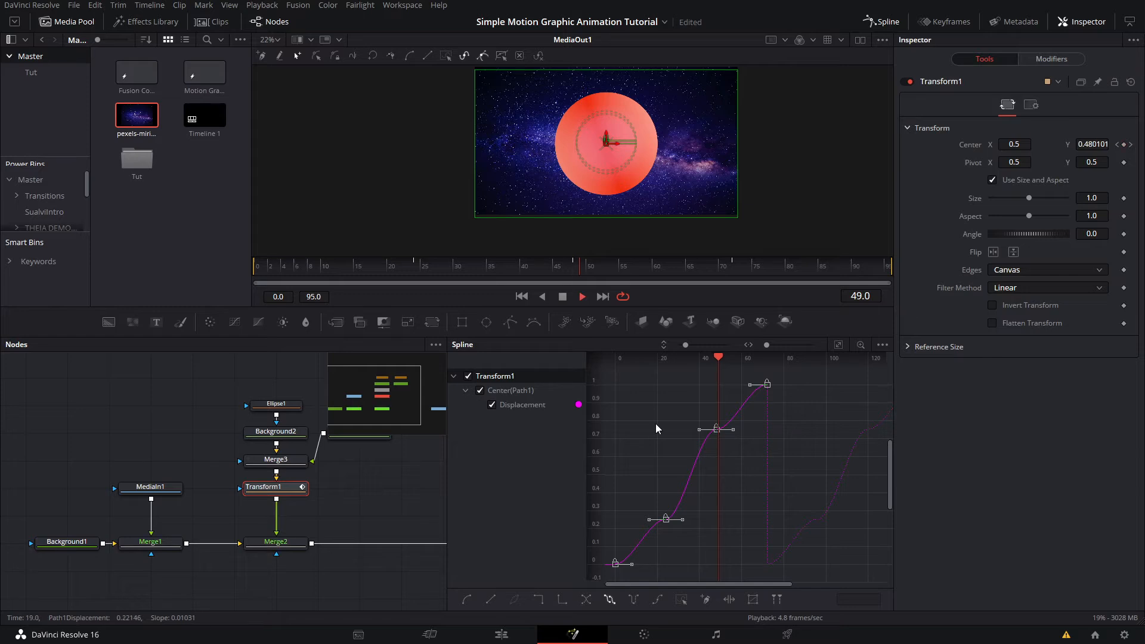
Step: In the Keyframes editor, retime Transform1's second, third and last centre keyframes to about frames 16, 31 and 48
{"action": "left_click_drag", "start_coordinate": [767, 267], "coordinate": [738, 267]}
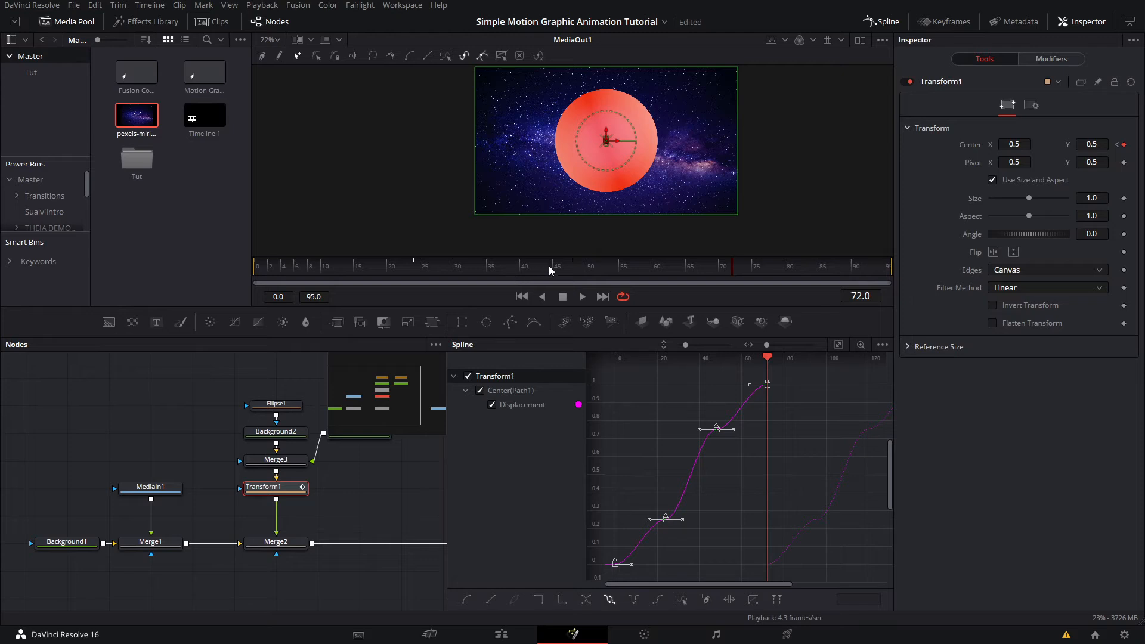
{"action": "left_click_drag", "start_coordinate": [571, 260], "coordinate": [577, 266]}
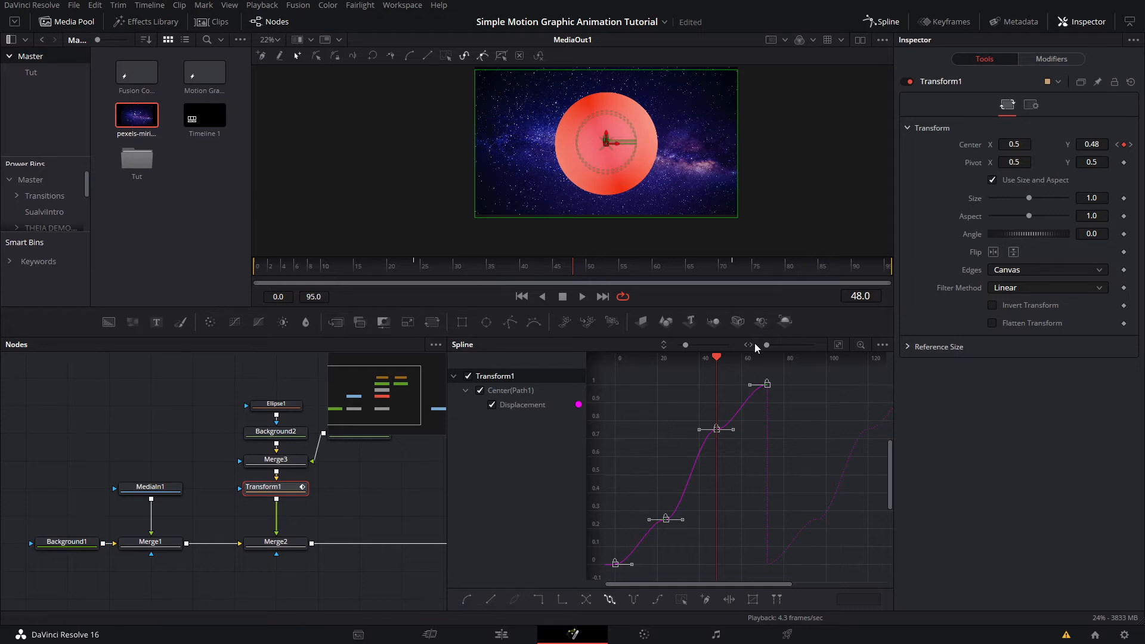
{"action": "left_click", "coordinate": [938, 27]}
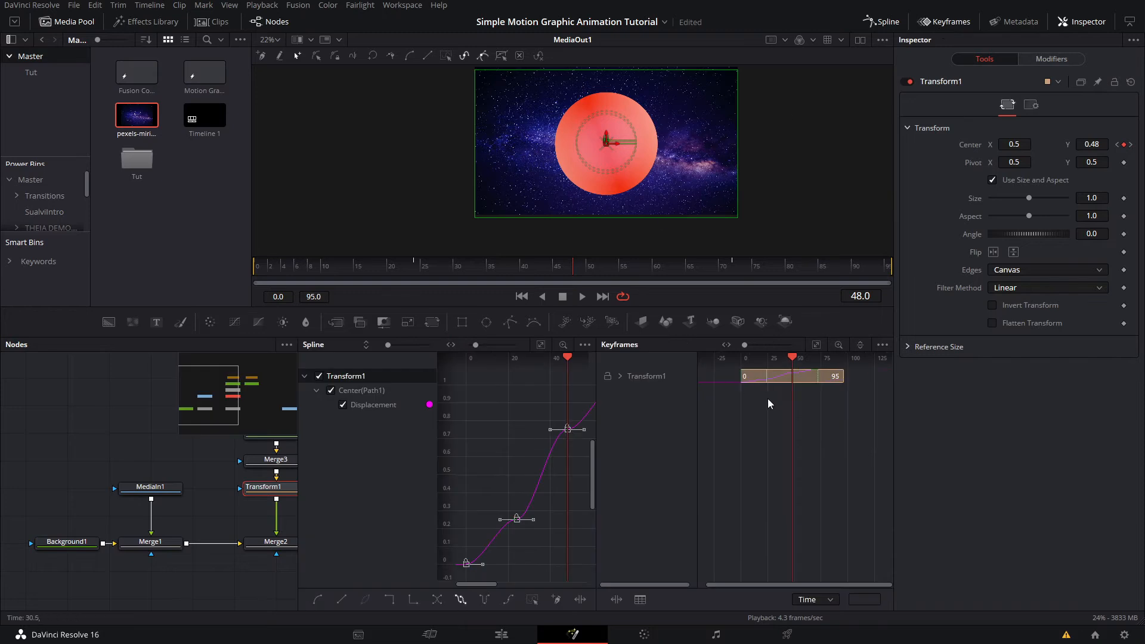
{"action": "left_click", "coordinate": [620, 377]}
{"action": "left_click_drag", "start_coordinate": [766, 392], "coordinate": [793, 394]}
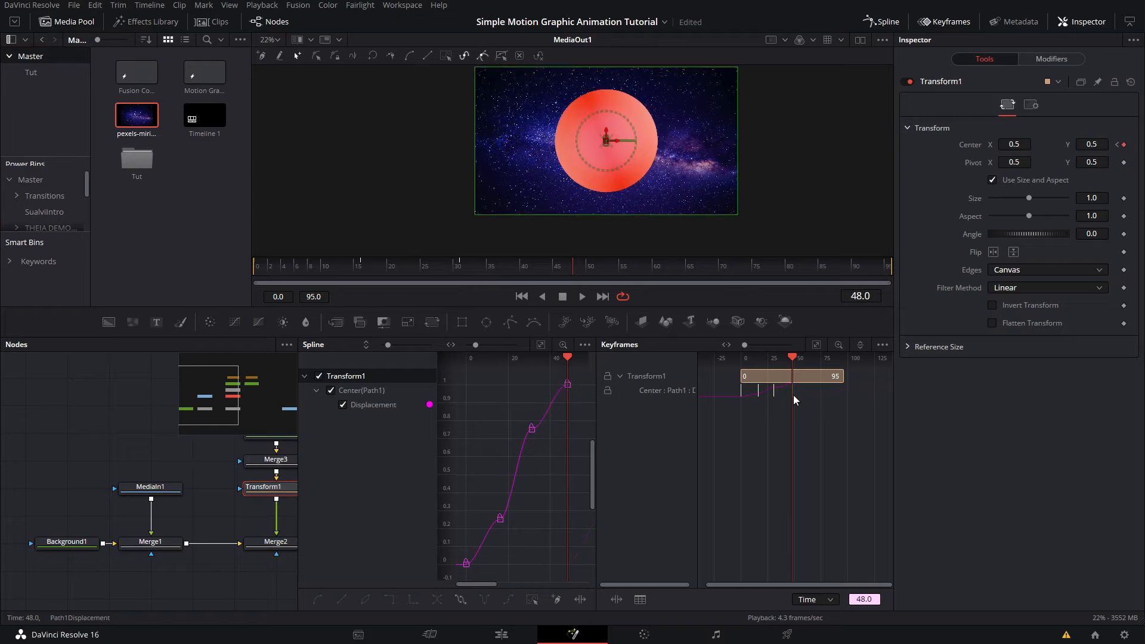
Step: Shift Transform1's third centre keyframe to frame 32 in the Keyframes editor
{"action": "left_click", "coordinate": [463, 268]}
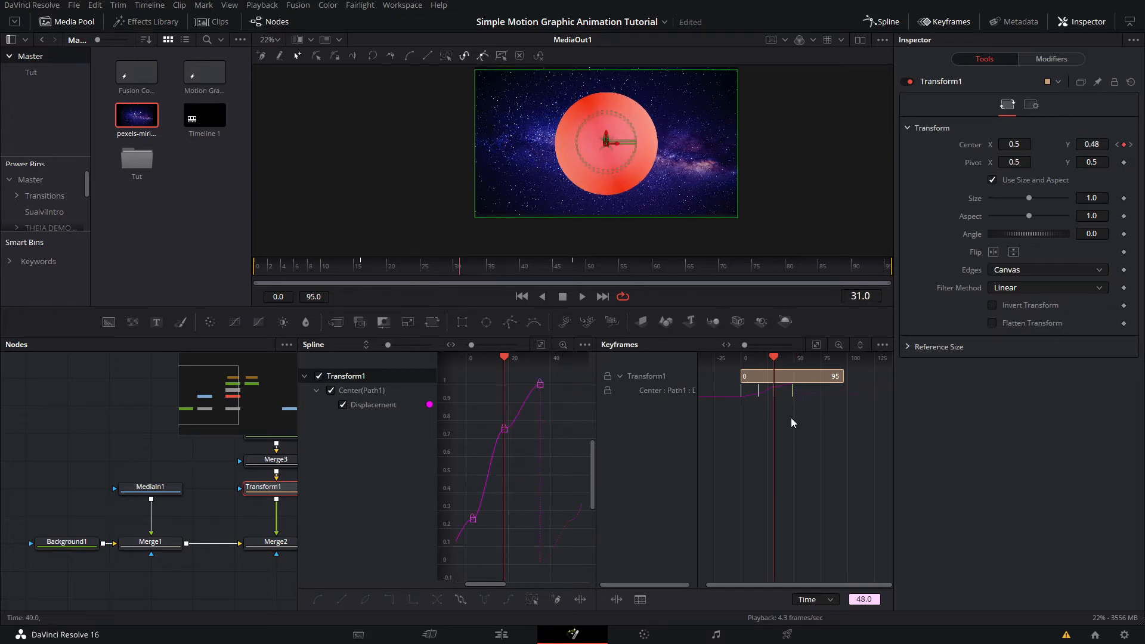
{"action": "left_click", "coordinate": [366, 268]}
{"action": "left_click_drag", "start_coordinate": [366, 269], "coordinate": [466, 269]}
{"action": "left_click", "coordinate": [777, 392]}
{"action": "left_click_drag", "start_coordinate": [774, 389], "coordinate": [774, 392]}
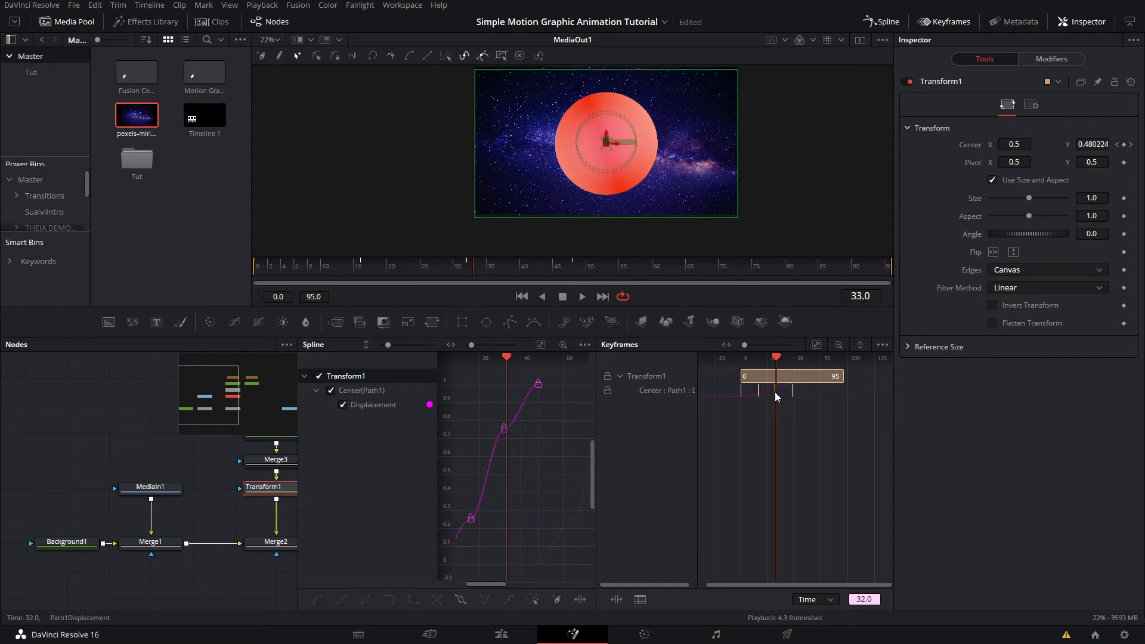
{"action": "left_click_drag", "start_coordinate": [776, 396], "coordinate": [773, 396]}
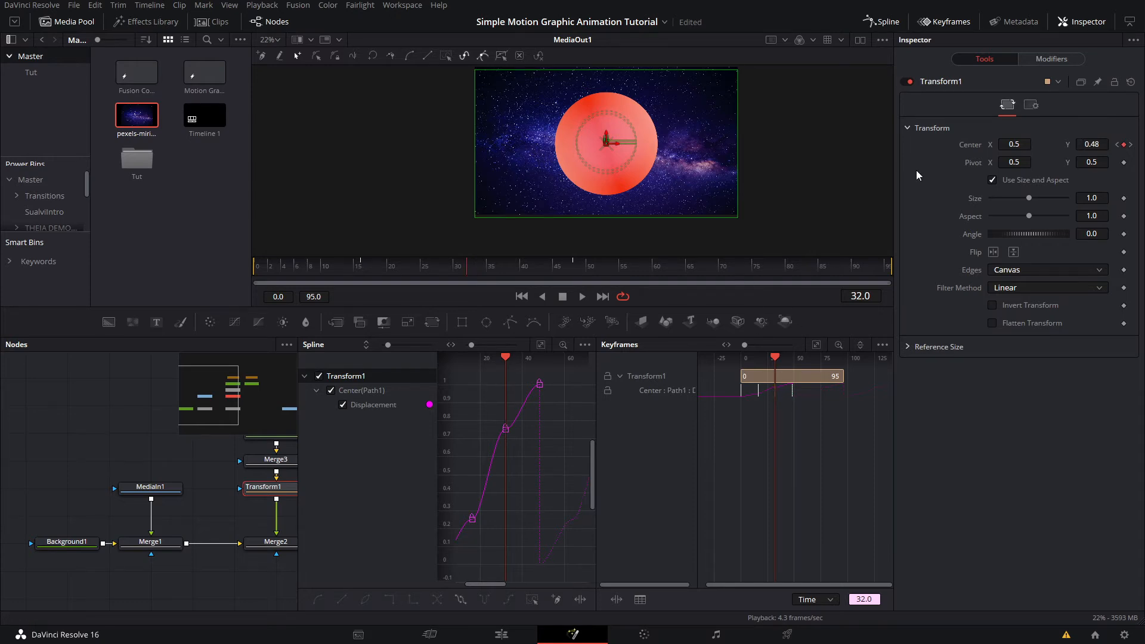
Step: Preview the looped floating animation from frame 48 and close the Keyframes and Spline editors
{"action": "left_click", "coordinate": [928, 26]}
{"action": "scroll", "coordinate": [747, 411], "scroll_direction": "right", "scroll_amount": 1}
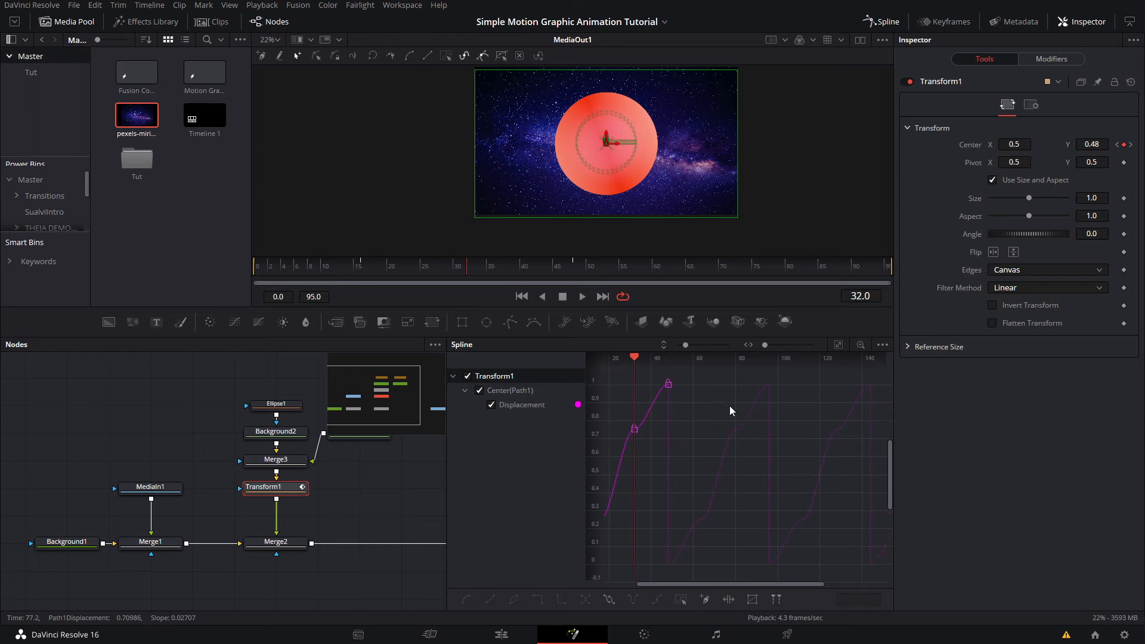
{"action": "left_click", "coordinate": [573, 266]}
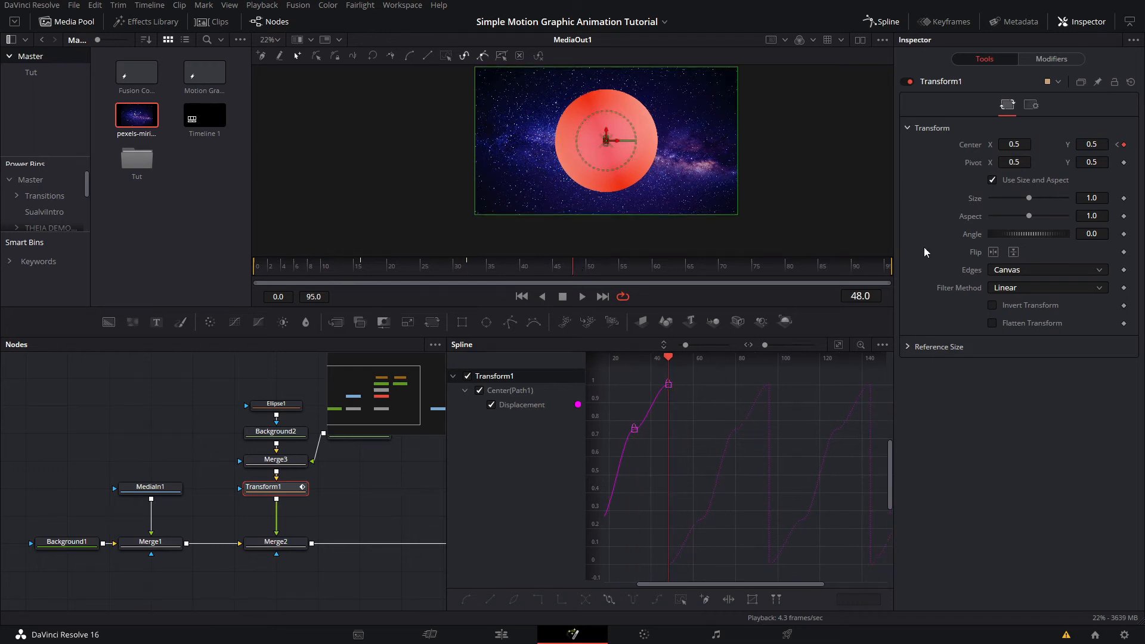
{"action": "key", "text": "space"}
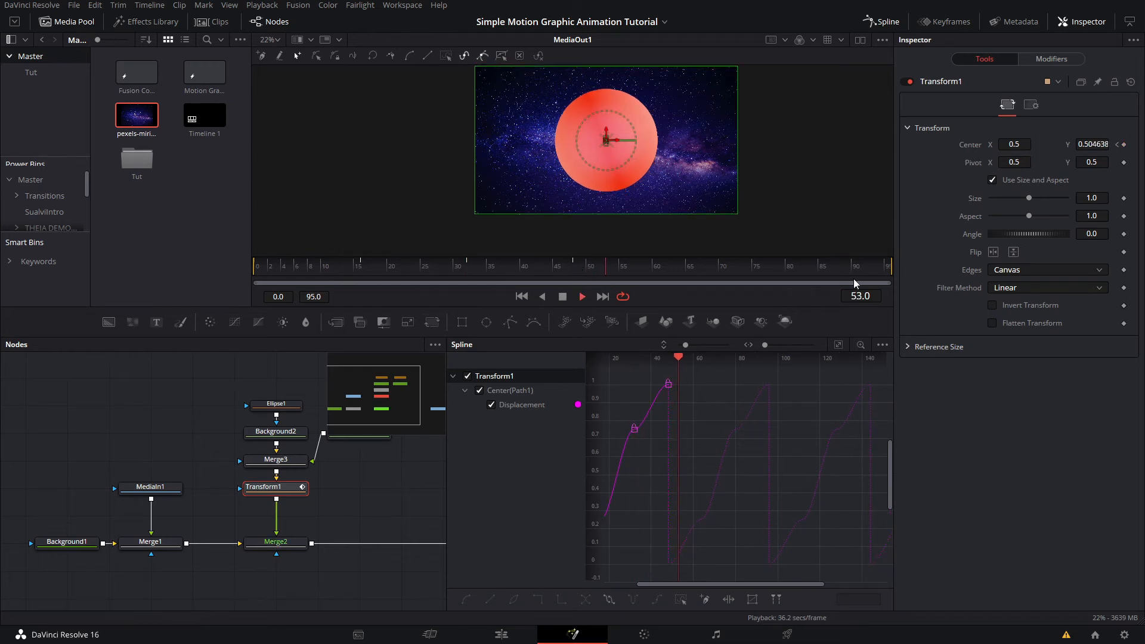
{"action": "key", "text": "space"}
{"action": "left_click", "coordinate": [884, 22]}
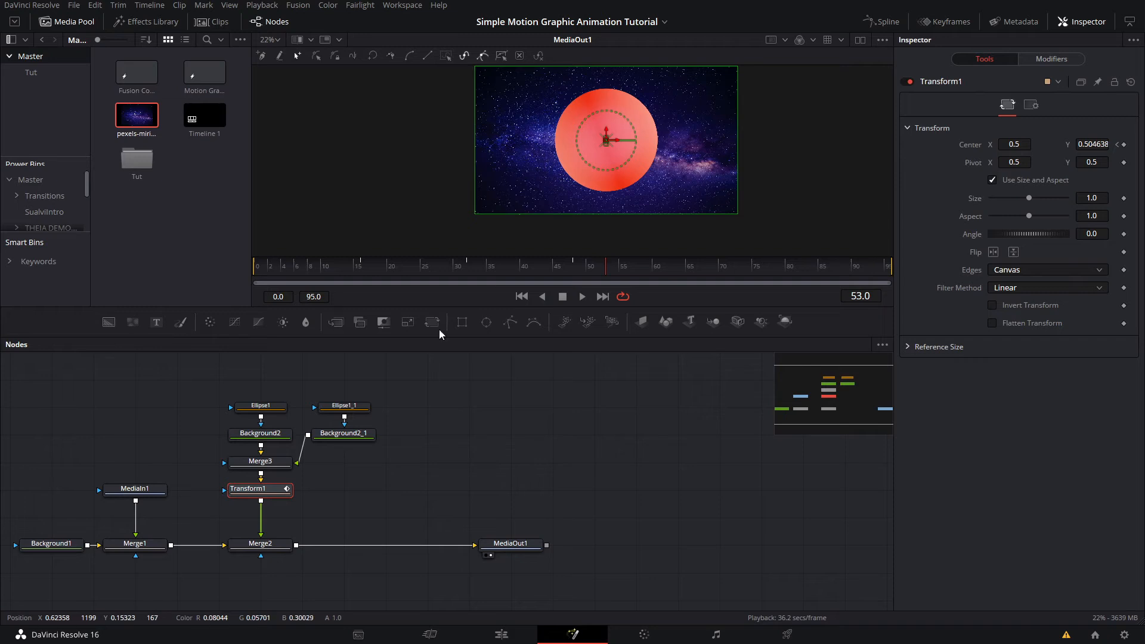
Step: Move MediaOut1 further along the node flow and insert a new Merge node between Merge2 and MediaOut1
{"action": "left_click_drag", "start_coordinate": [522, 543], "coordinate": [692, 543]}
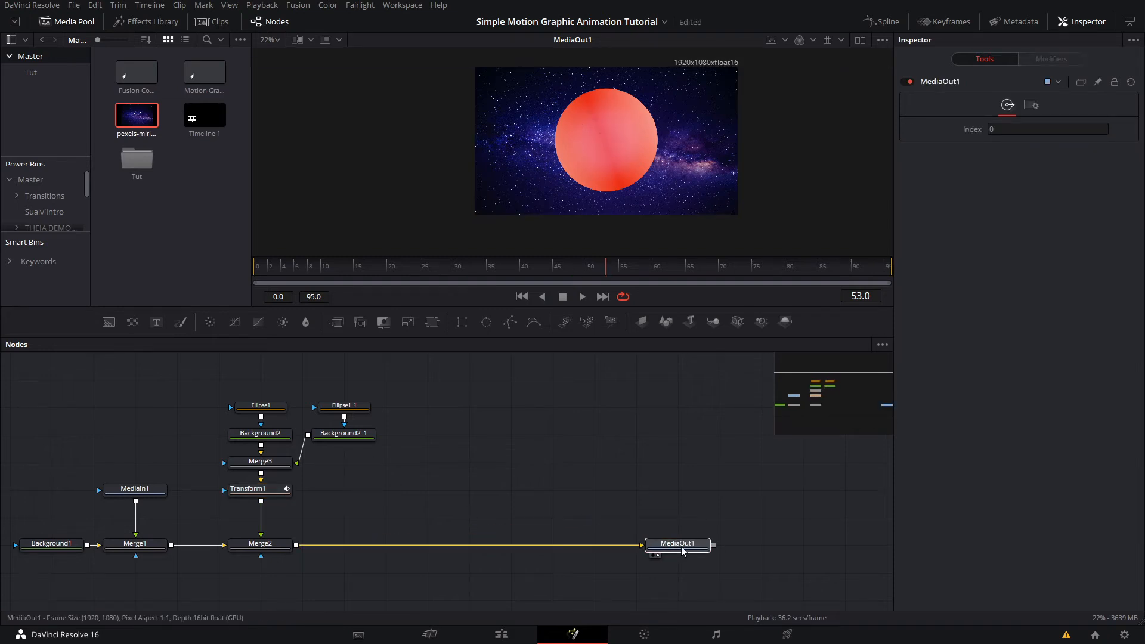
{"action": "left_click", "coordinate": [268, 546]}
{"action": "left_click", "coordinate": [342, 322]}
{"action": "left_click_drag", "start_coordinate": [348, 546], "coordinate": [512, 549]}
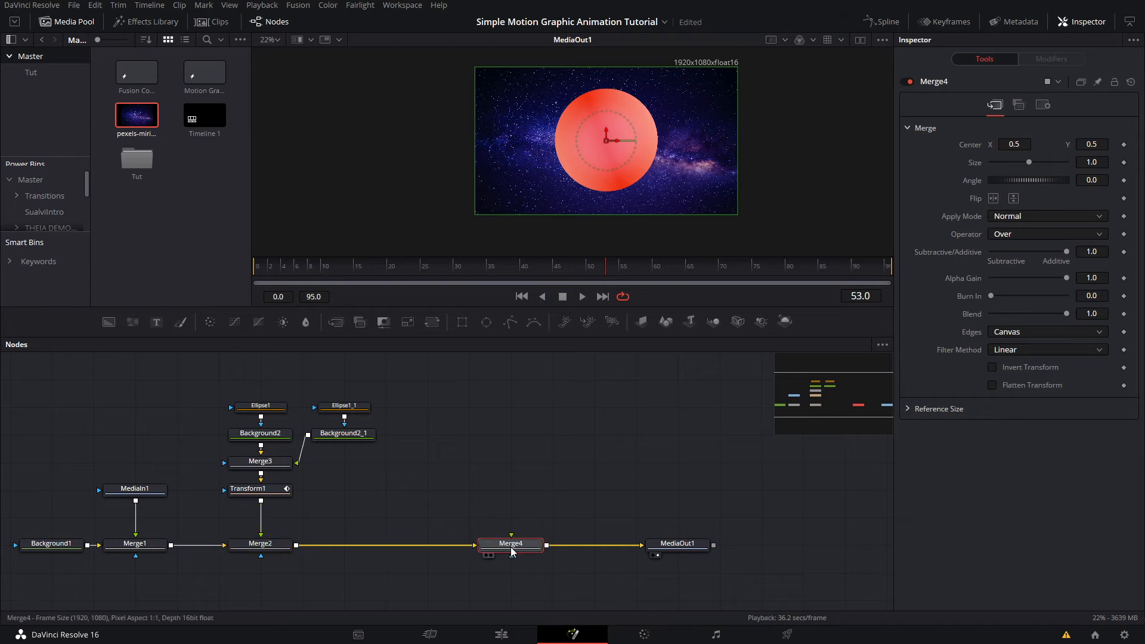
{"action": "left_click", "coordinate": [542, 499]}
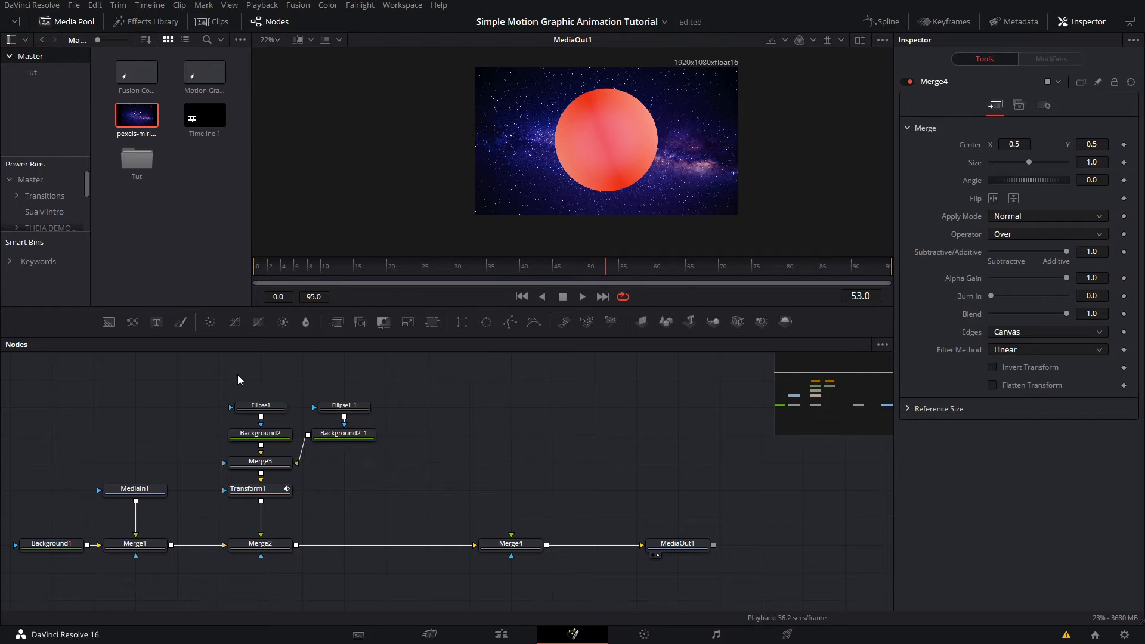
Step: Copy the Ellipse1 and Background2 nodes and paste the pair above Merge4
{"action": "left_click_drag", "start_coordinate": [275, 388], "coordinate": [255, 438]}
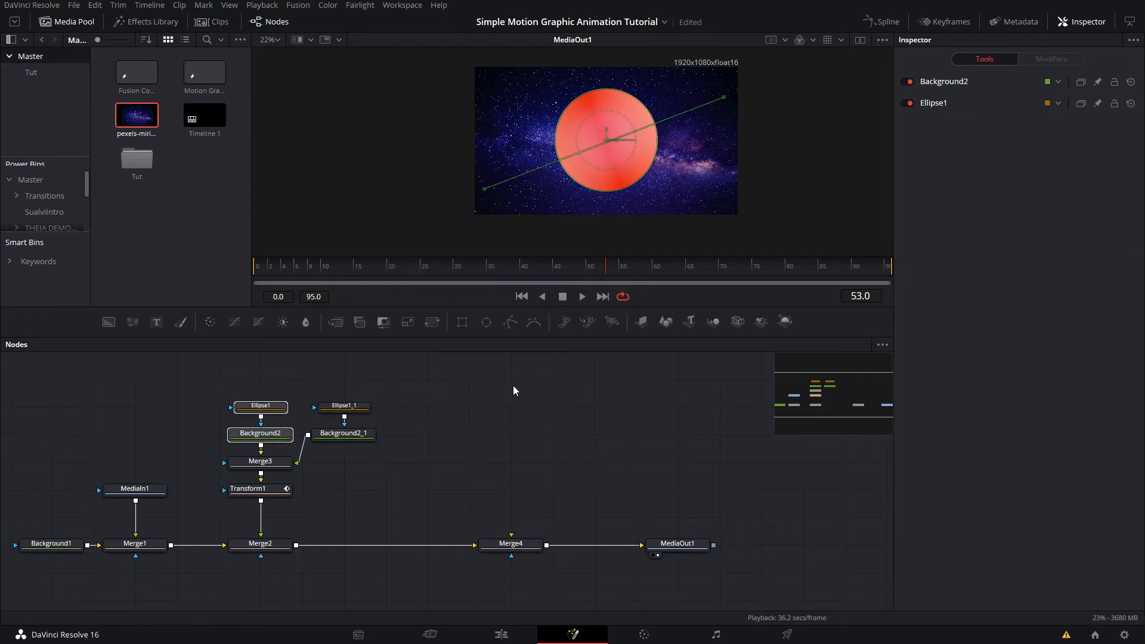
{"action": "left_click", "coordinate": [534, 399]}
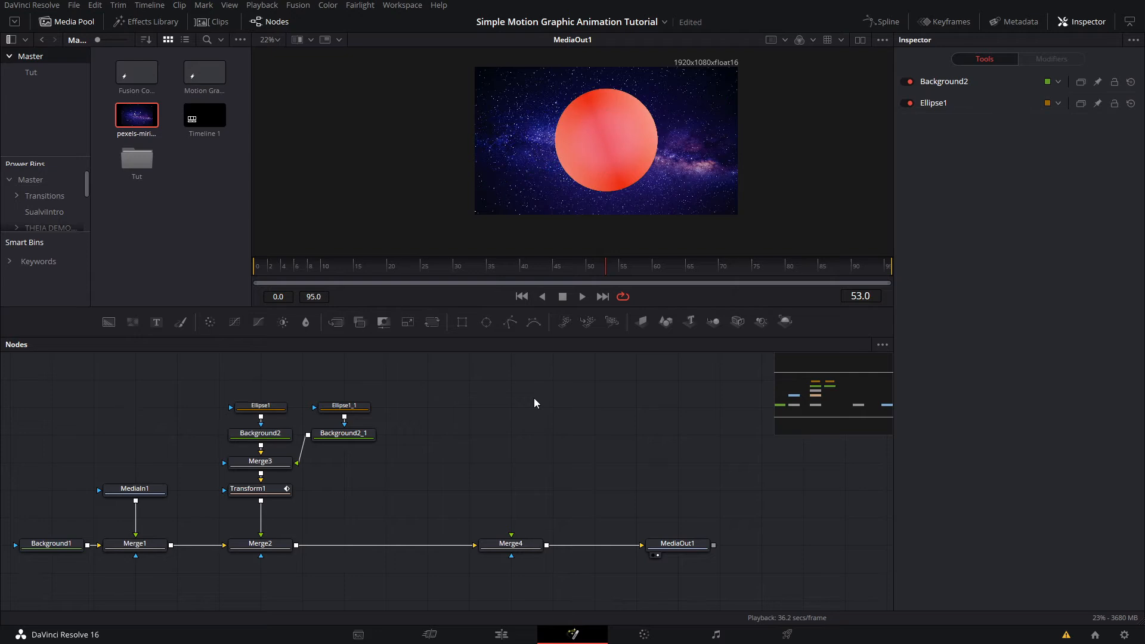
{"action": "key", "text": "ctrl+v"}
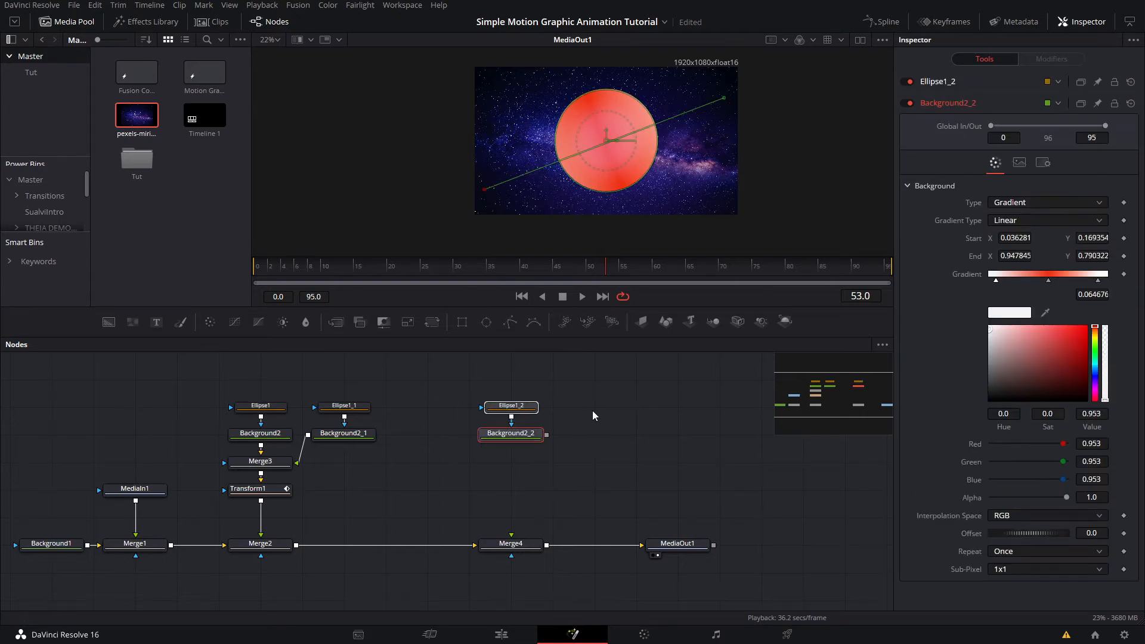
Step: Connect the copied background to Merge4 and shrink its ellipse mask to a width and height of about 0.198
{"action": "left_click", "coordinate": [511, 406]}
{"action": "left_click", "coordinate": [542, 435]}
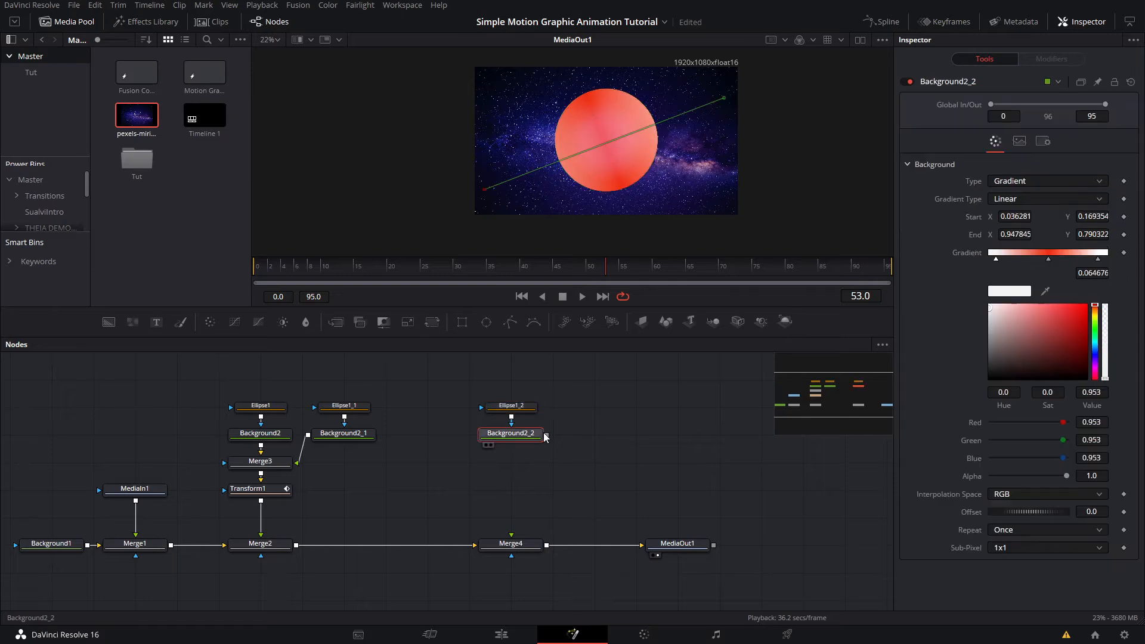
{"action": "left_click_drag", "start_coordinate": [547, 435], "coordinate": [514, 547]}
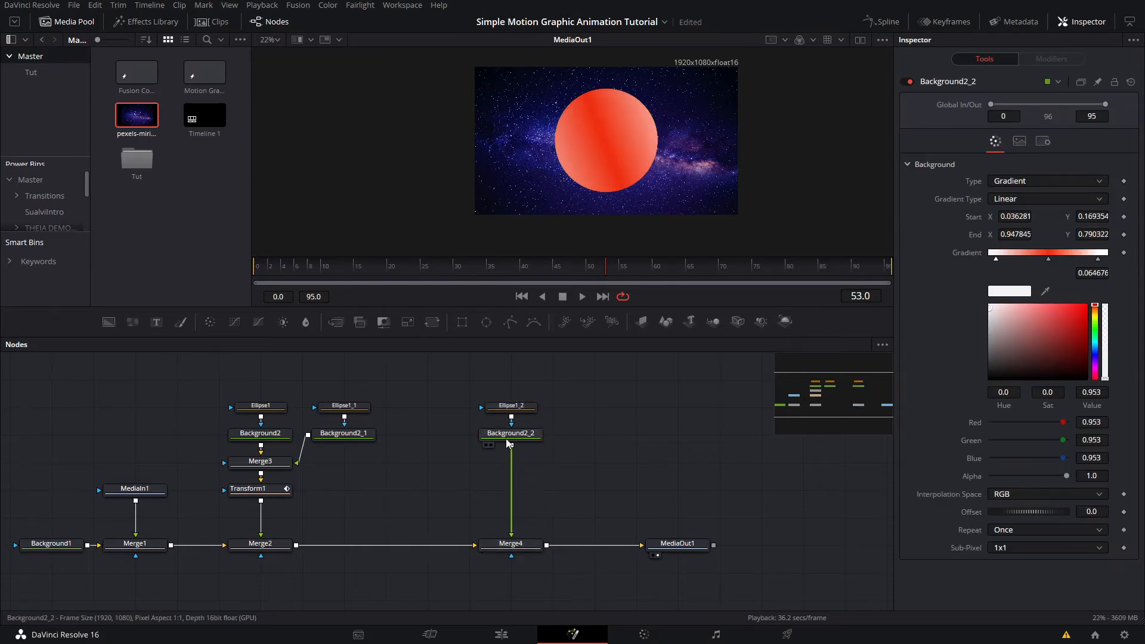
{"action": "left_click", "coordinate": [511, 406]}
{"action": "left_click_drag", "start_coordinate": [635, 184], "coordinate": [626, 162]}
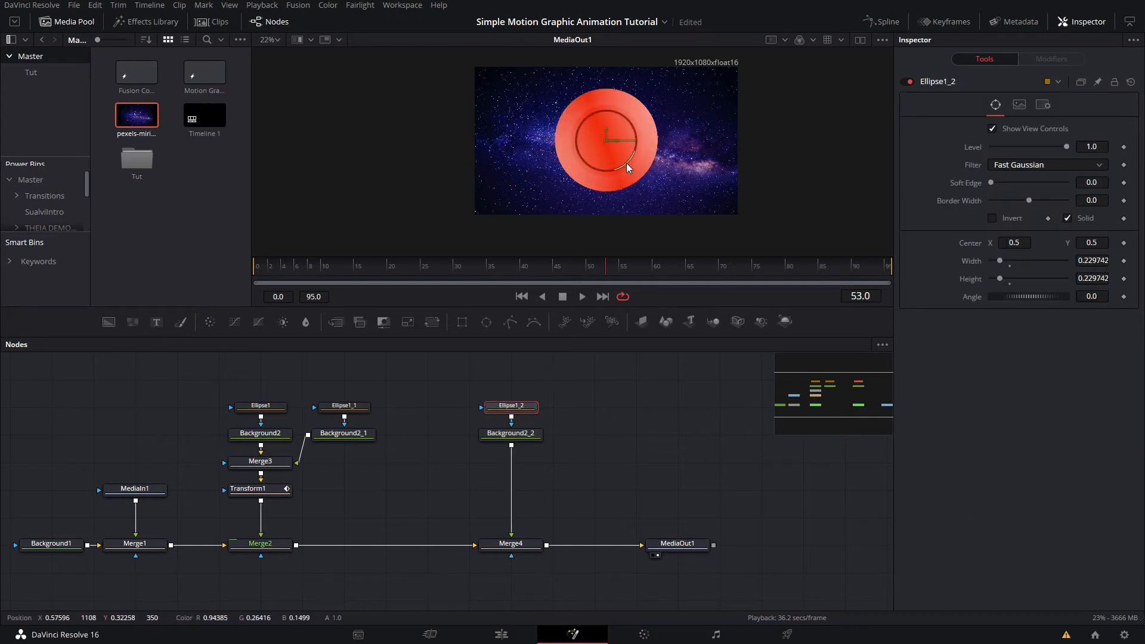
Step: Change the copied background to a Vertical fill with a bright green top colour (hue 0.256, saturation 0.952) and a black bottom
{"action": "left_click", "coordinate": [514, 433]}
{"action": "left_click", "coordinate": [1017, 181]}
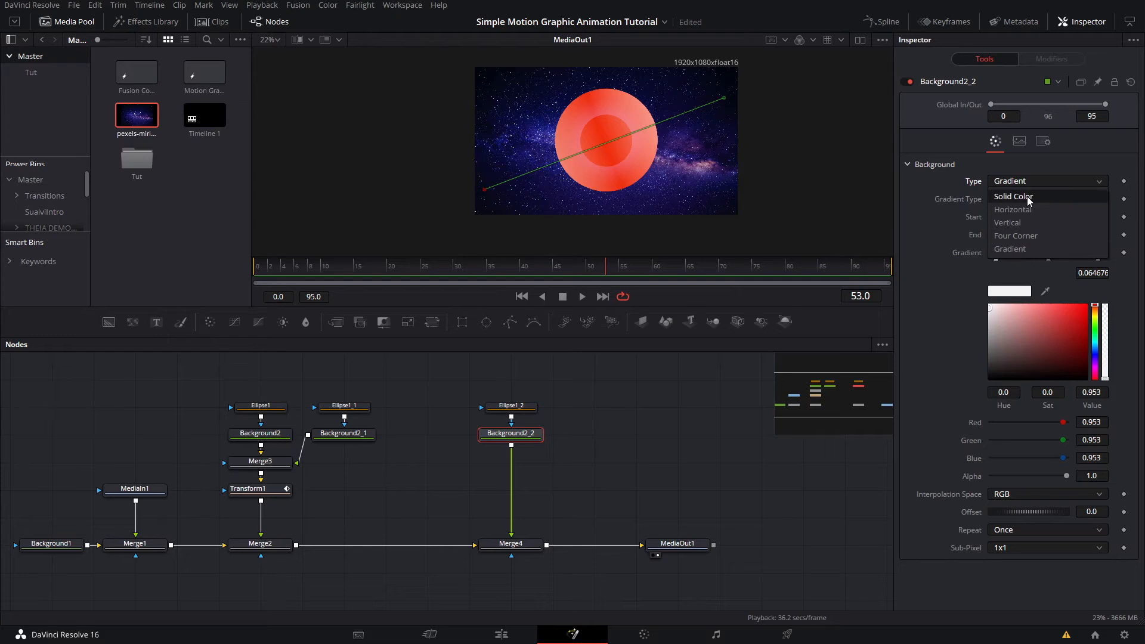
{"action": "left_click", "coordinate": [1038, 221]}
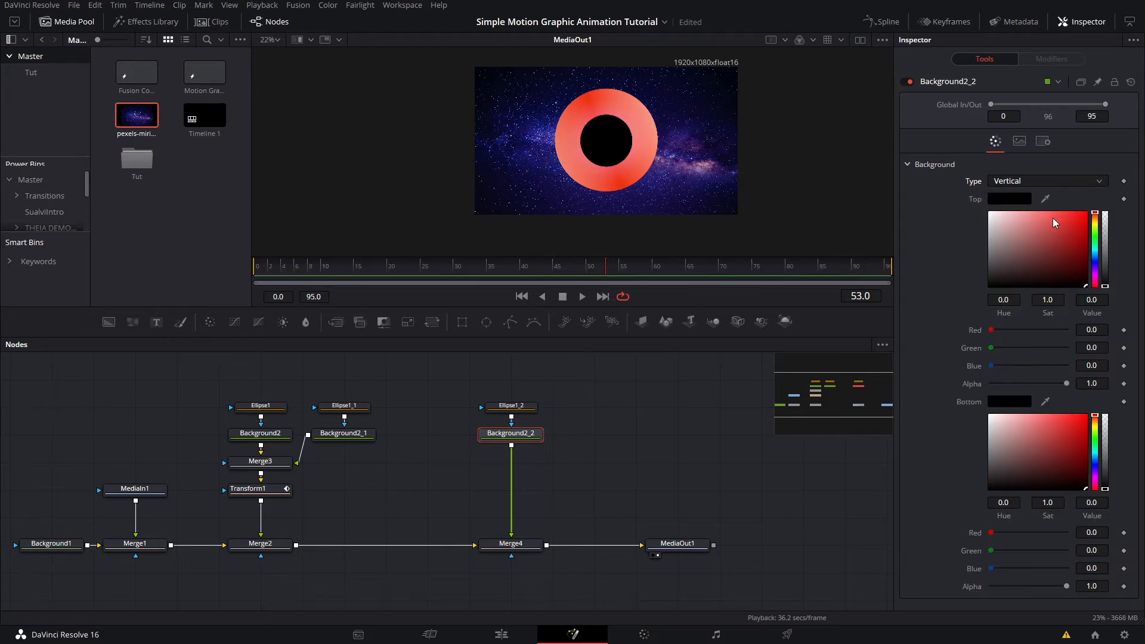
{"action": "left_click_drag", "start_coordinate": [1069, 213], "coordinate": [1083, 213]}
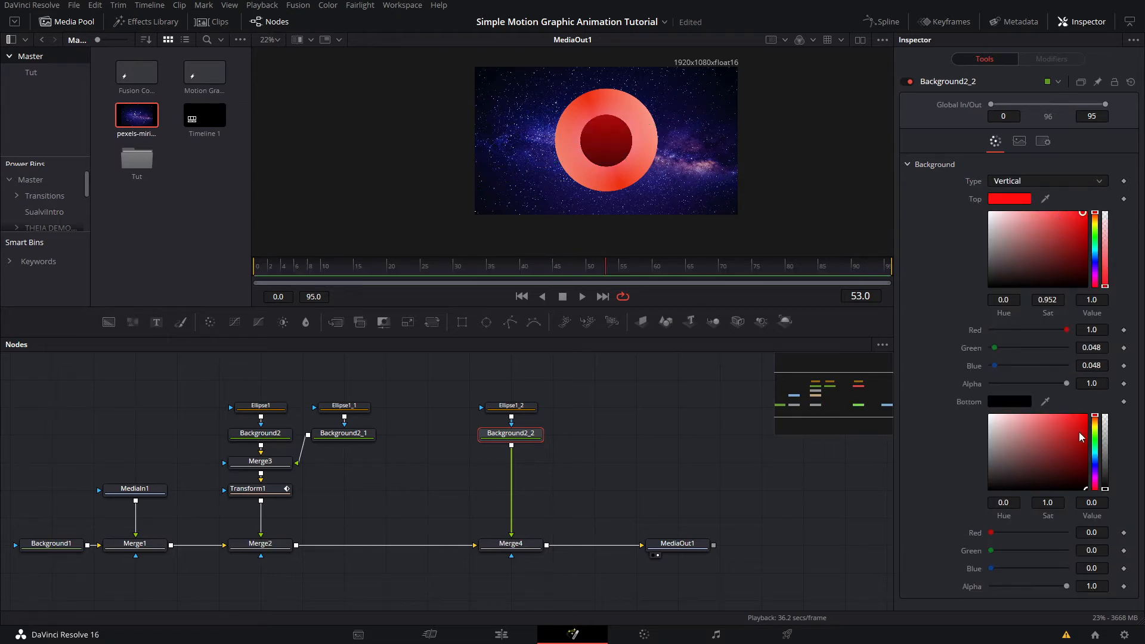
{"action": "mouse_move", "coordinate": [1088, 481]}
{"action": "left_mouse_down"}
{"action": "mouse_move", "coordinate": [1079, 467]}
{"action": "mouse_move", "coordinate": [1093, 496]}
{"action": "left_mouse_up"}
{"action": "left_click_drag", "start_coordinate": [1099, 230], "coordinate": [1098, 231]}
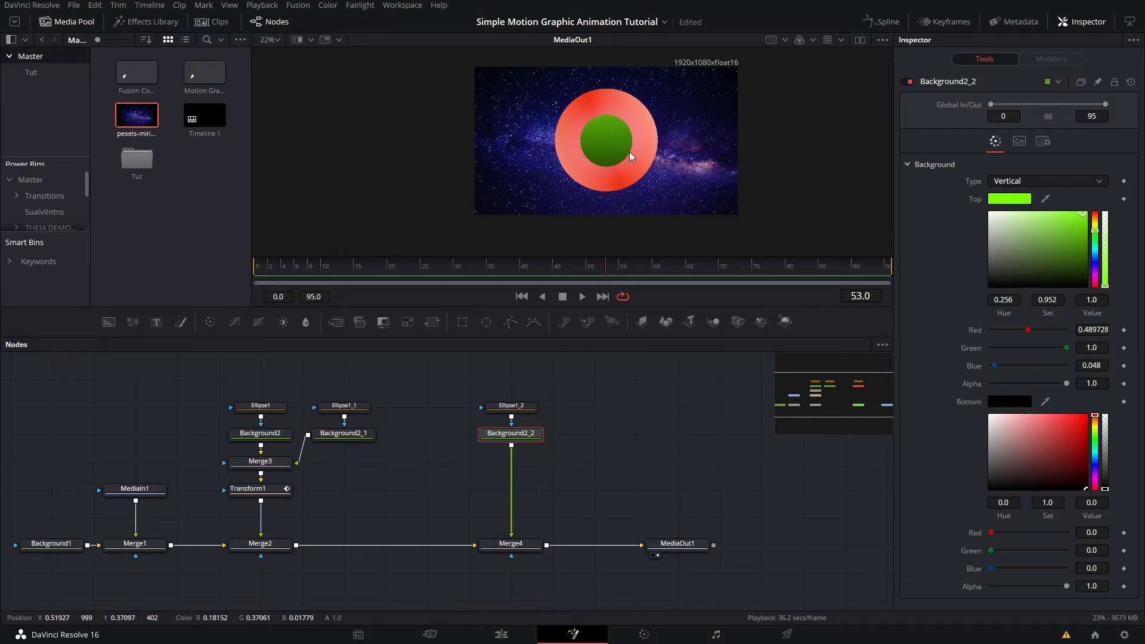
Step: Shrink the green circle's ellipse mask to about 0.184 and move its centre to about X 0.797, Y 0.278
{"action": "left_click", "coordinate": [510, 405]}
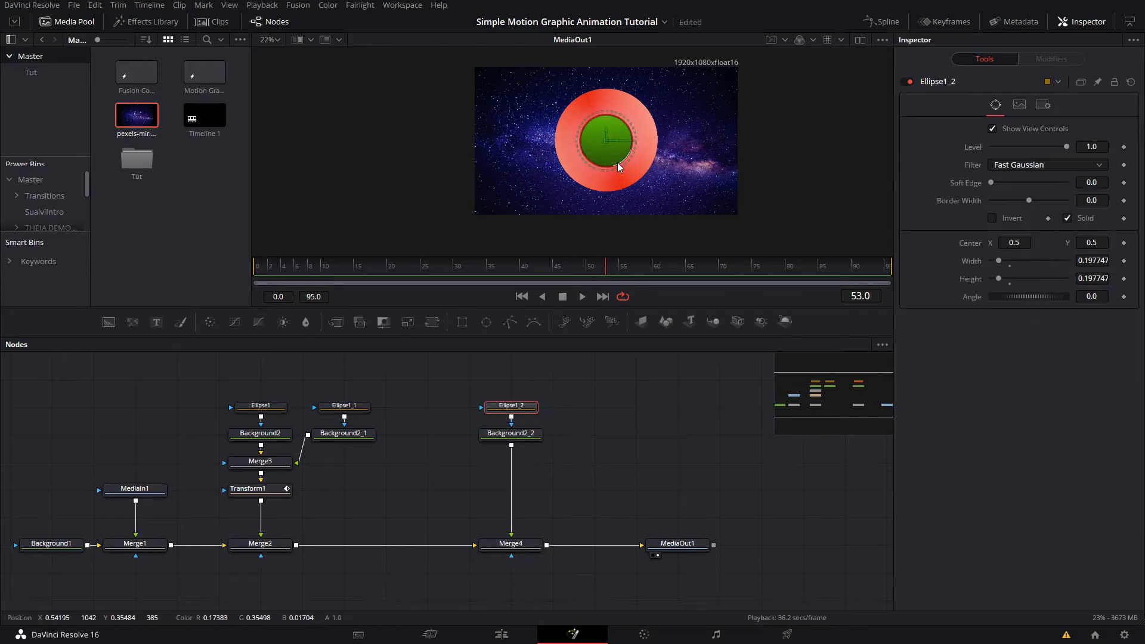
{"action": "left_click_drag", "start_coordinate": [617, 159], "coordinate": [620, 160]}
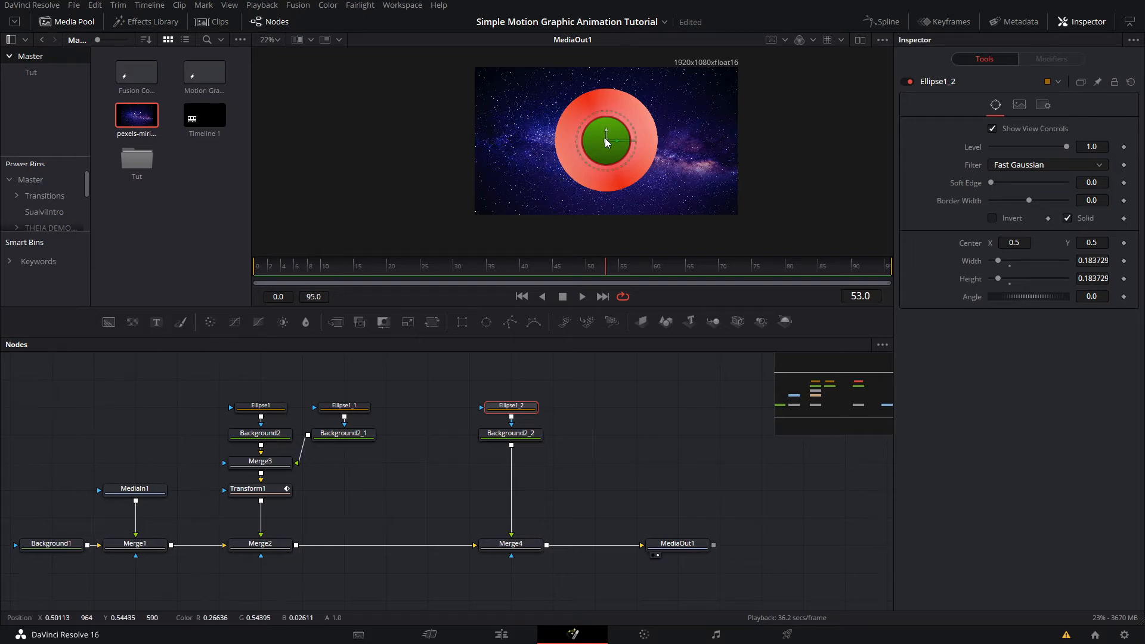
{"action": "left_click_drag", "start_coordinate": [607, 140], "coordinate": [684, 179]}
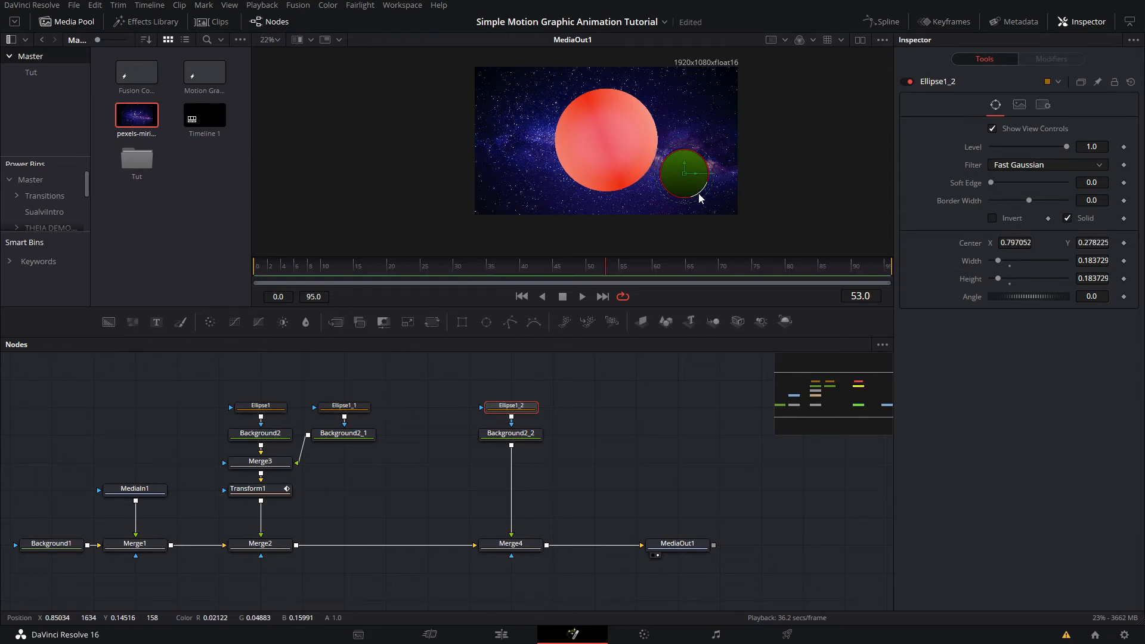
Step: Shrink the green circle's ellipse mask to a width and height of about 0.170 and save the project
{"action": "left_click_drag", "start_coordinate": [700, 197], "coordinate": [680, 175]}
{"action": "key", "text": "ctrl+s"}
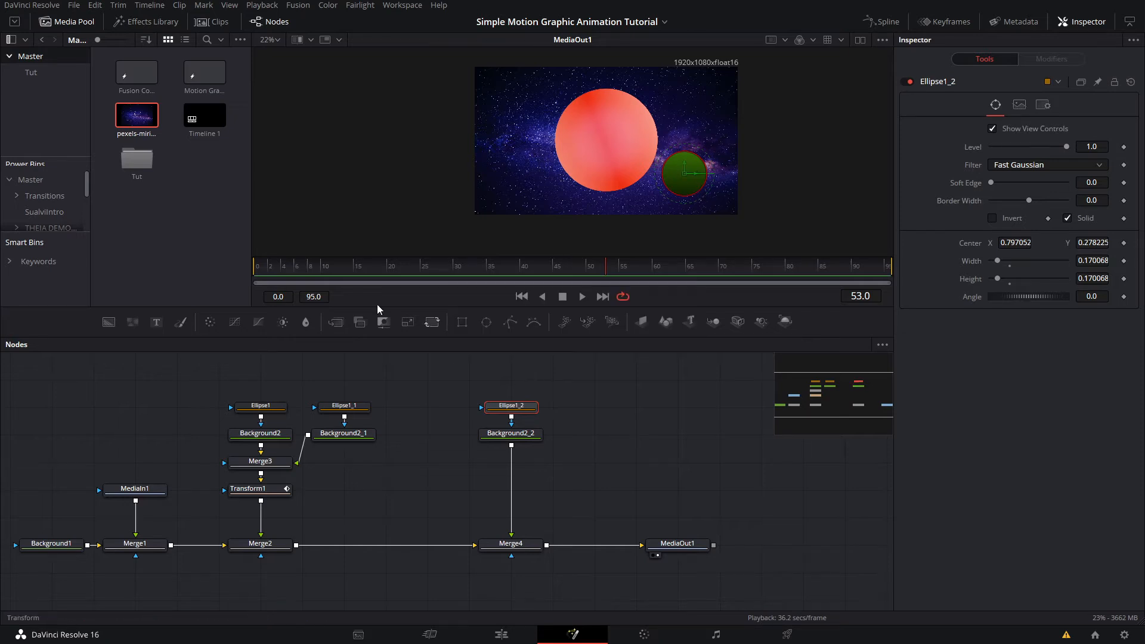
Step: Keyframe the green circle's mask centre at frames 48 and 0 with its current position
{"action": "left_click", "coordinate": [337, 271]}
{"action": "left_click_drag", "start_coordinate": [337, 271], "coordinate": [574, 274]}
{"action": "left_click", "coordinate": [1124, 243]}
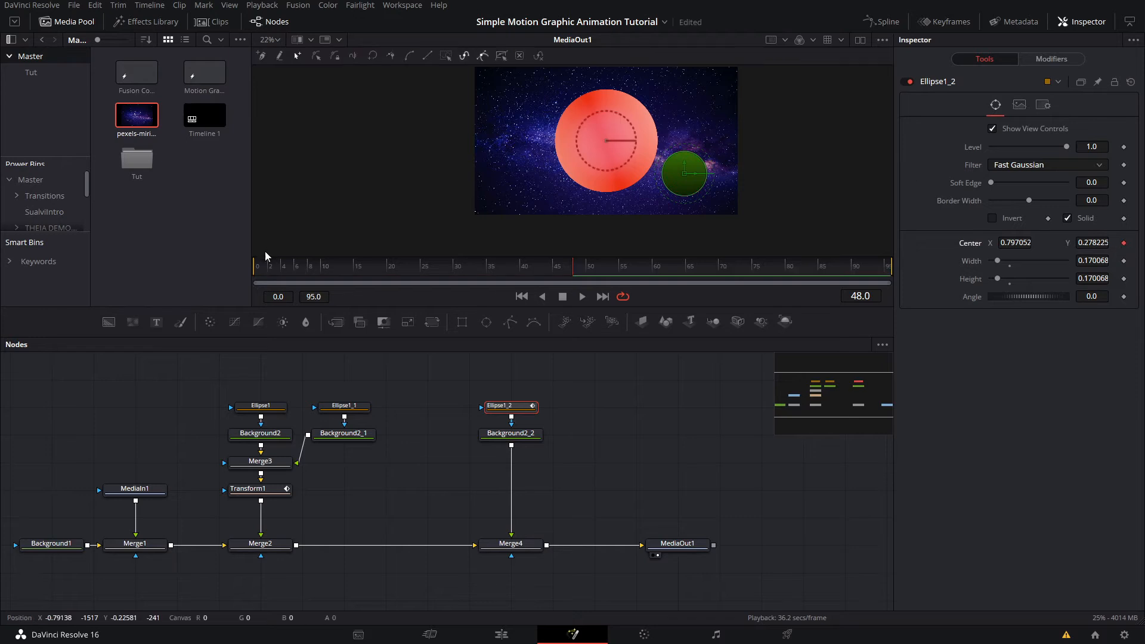
{"action": "left_click", "coordinate": [262, 270]}
{"action": "left_click", "coordinate": [259, 271]}
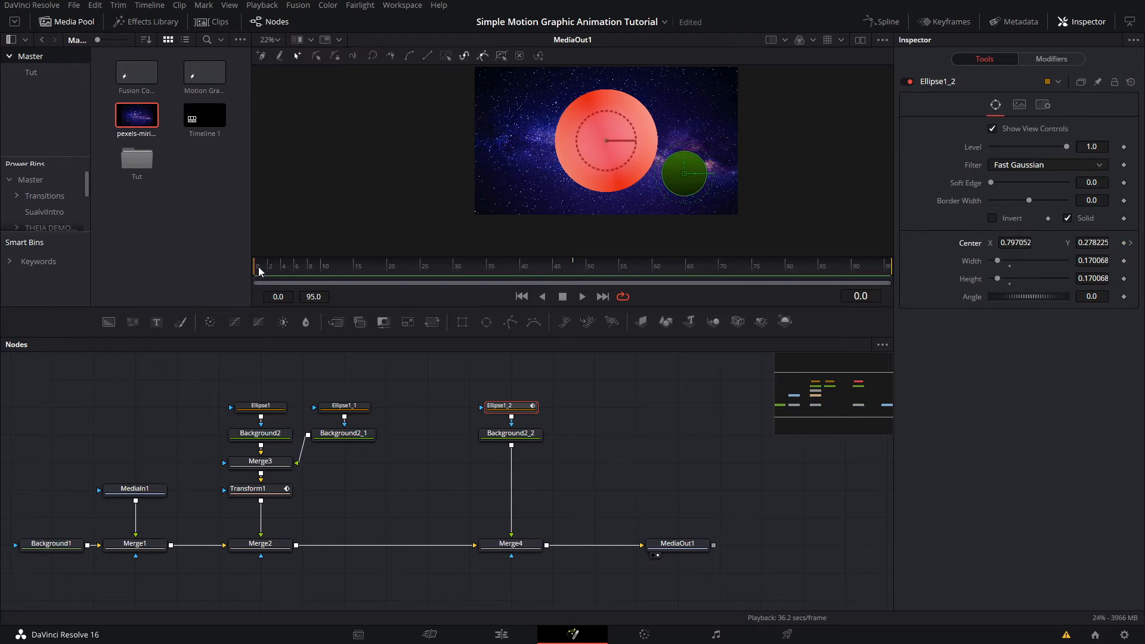
{"action": "left_click", "coordinate": [1124, 243]}
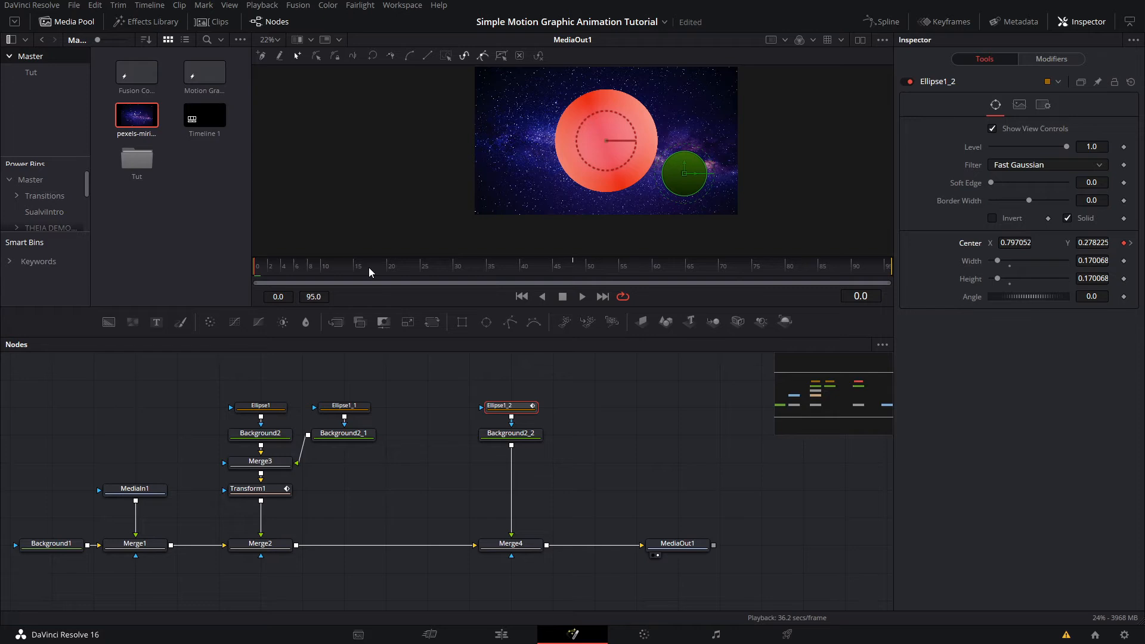
Step: At frame 24, move the green circle's mask centre to about X 0.203, Y 0.677, beyond the opposite edge of the red planet
{"action": "left_click", "coordinate": [420, 269]}
{"action": "left_click_drag", "start_coordinate": [421, 269], "coordinate": [416, 272]}
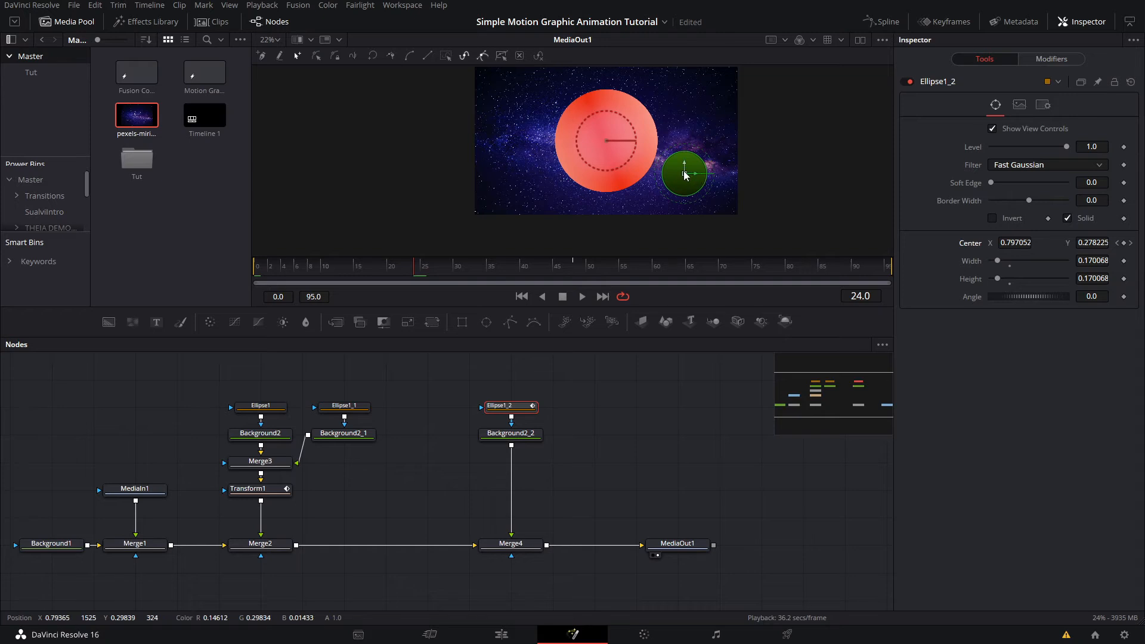
{"action": "left_click_drag", "start_coordinate": [685, 174], "coordinate": [531, 124]}
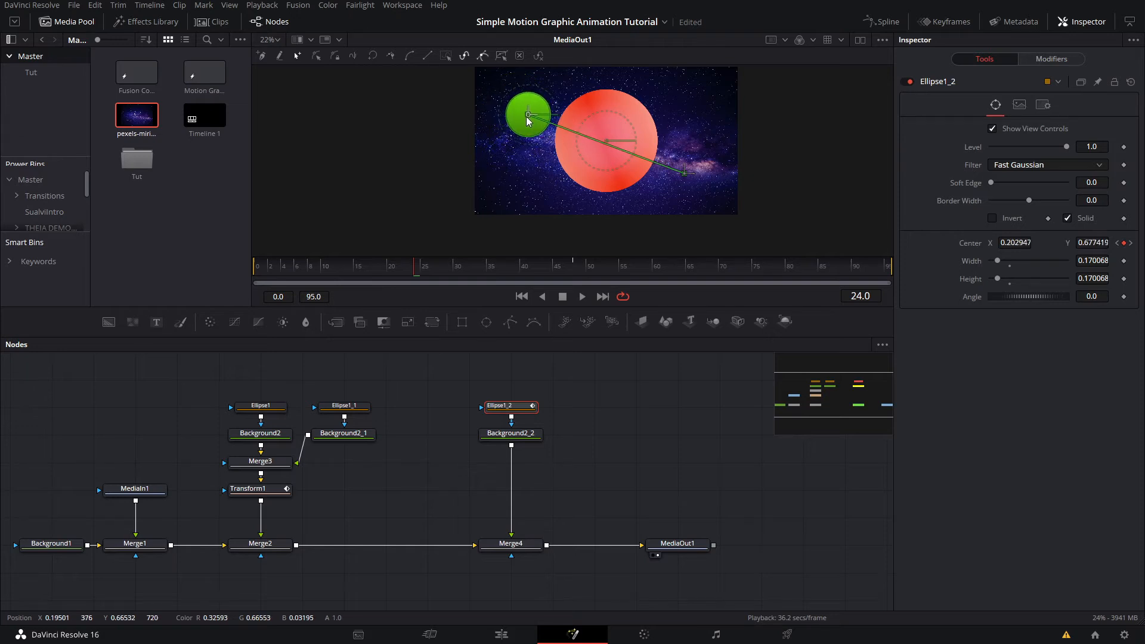
Step: Preview the green circle's movement from frame 0 and save the project
{"action": "left_click_drag", "start_coordinate": [317, 264], "coordinate": [249, 273]}
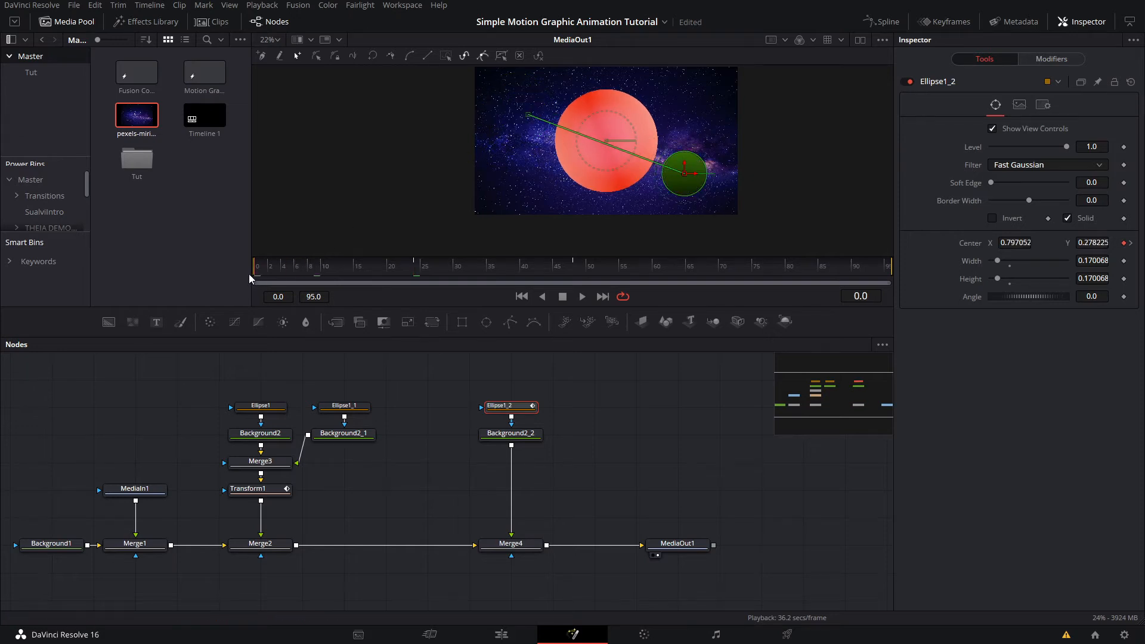
{"action": "key", "text": "space"}
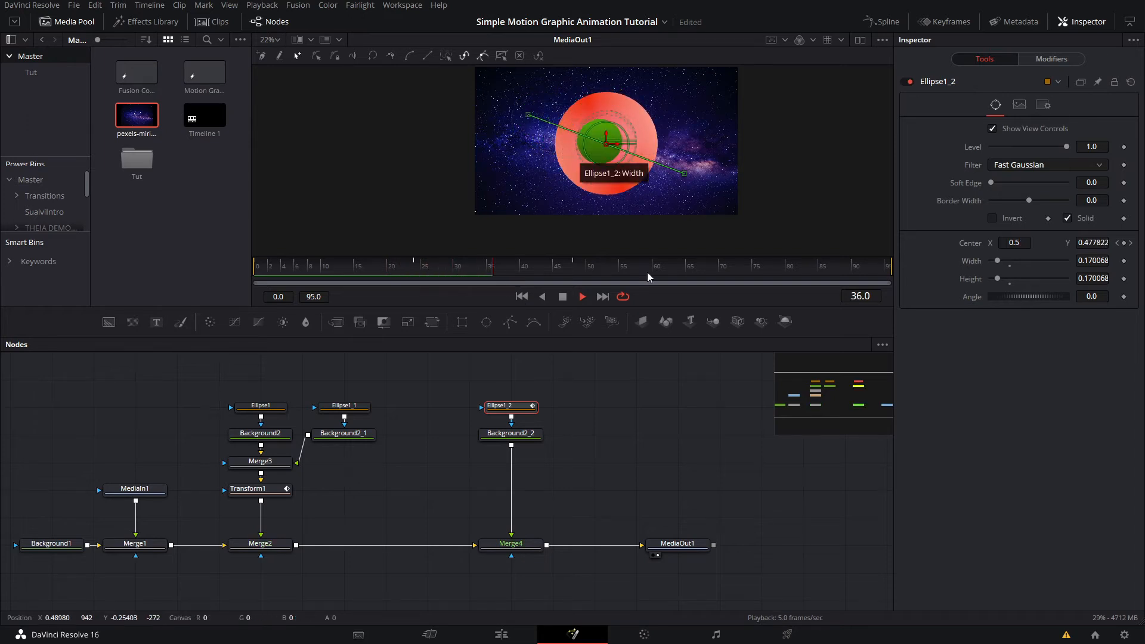
{"action": "left_click", "coordinate": [583, 270]}
{"action": "key", "text": "ctrl+s"}
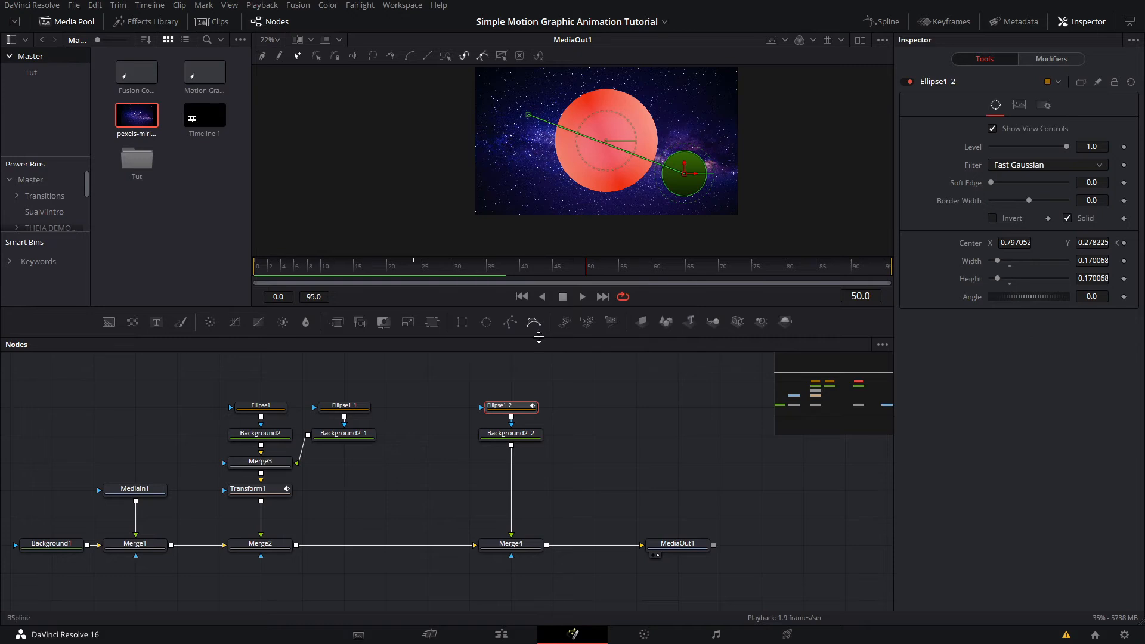
Step: Smooth the keyframes of Ellipse1_2's Displacement spline and set the curve to loop
{"action": "left_click", "coordinate": [884, 21]}
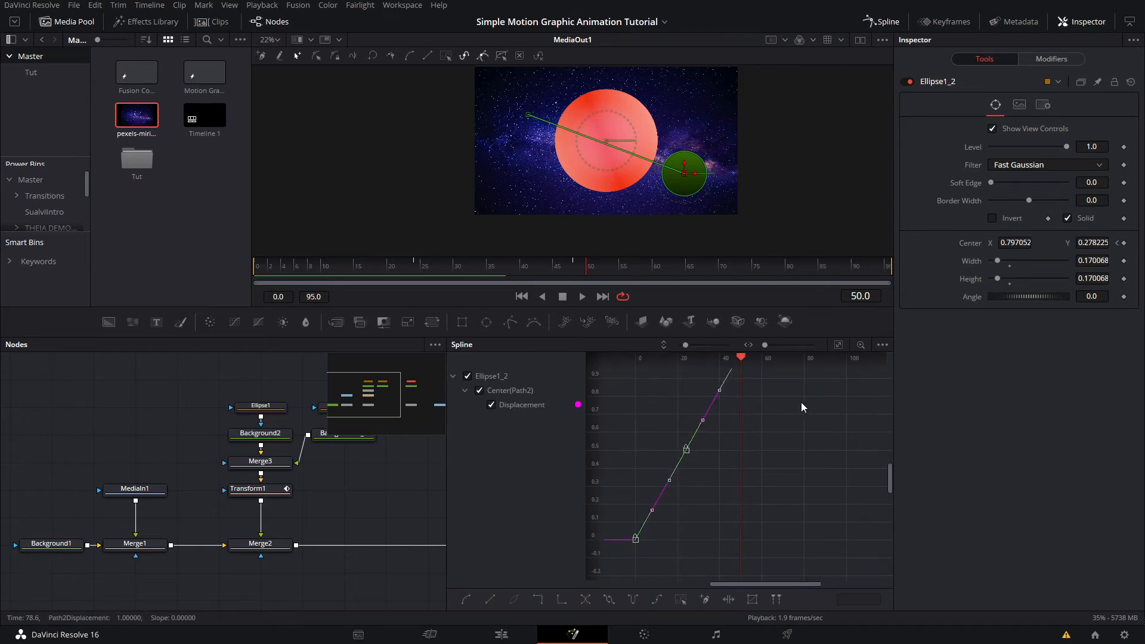
{"action": "key", "text": "shift+s"}
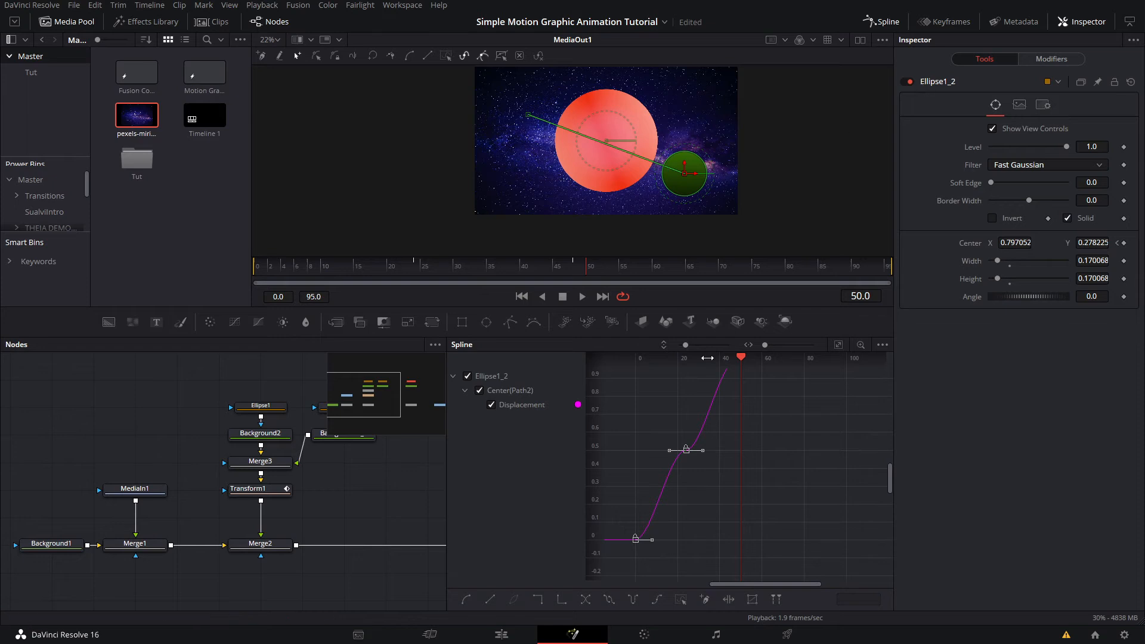
{"action": "left_click", "coordinate": [609, 599]}
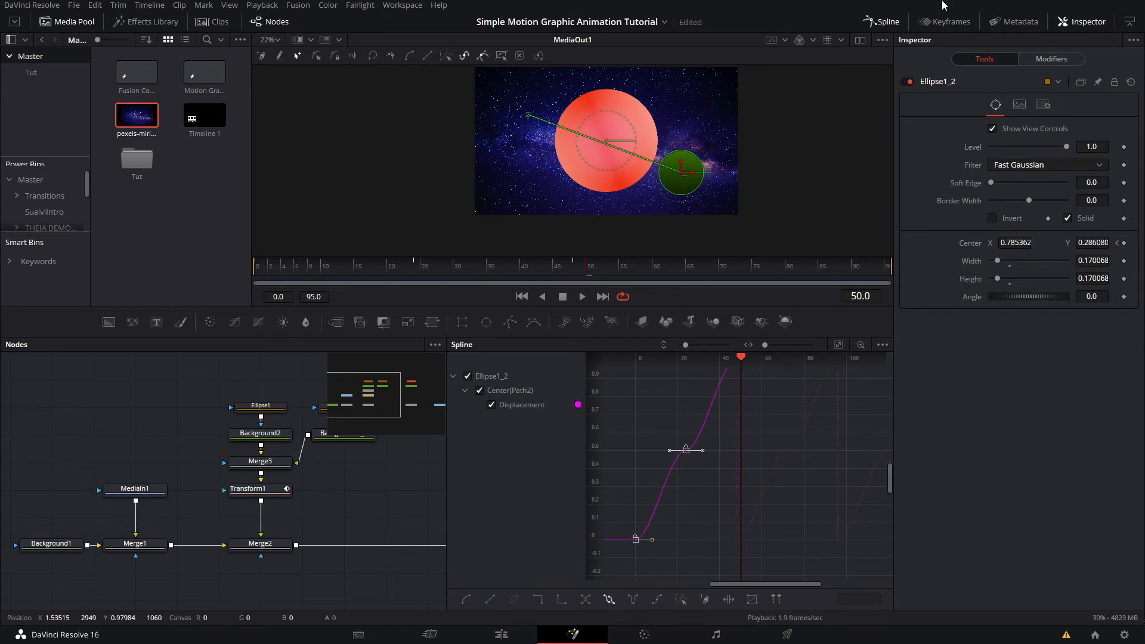
{"action": "left_click", "coordinate": [886, 22]}
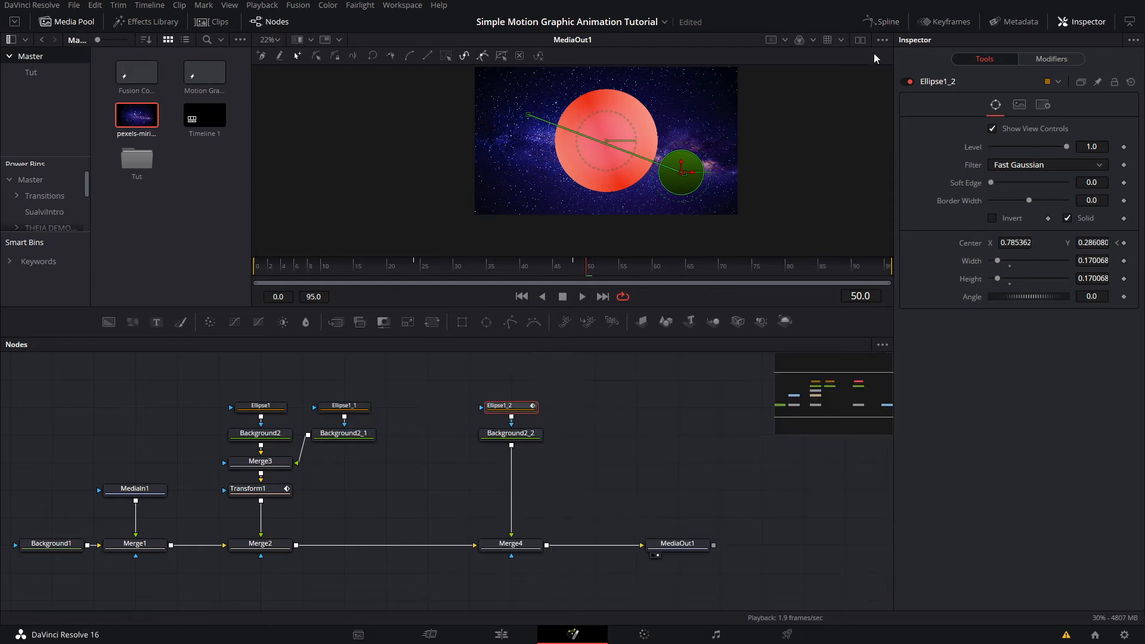
Step: At frame 48, add a new ellipse mask node and connect it to Merge4's mask input, placing it below Merge4
{"action": "left_click", "coordinate": [575, 269]}
{"action": "left_click", "coordinate": [536, 436]}
{"action": "left_click", "coordinate": [604, 431]}
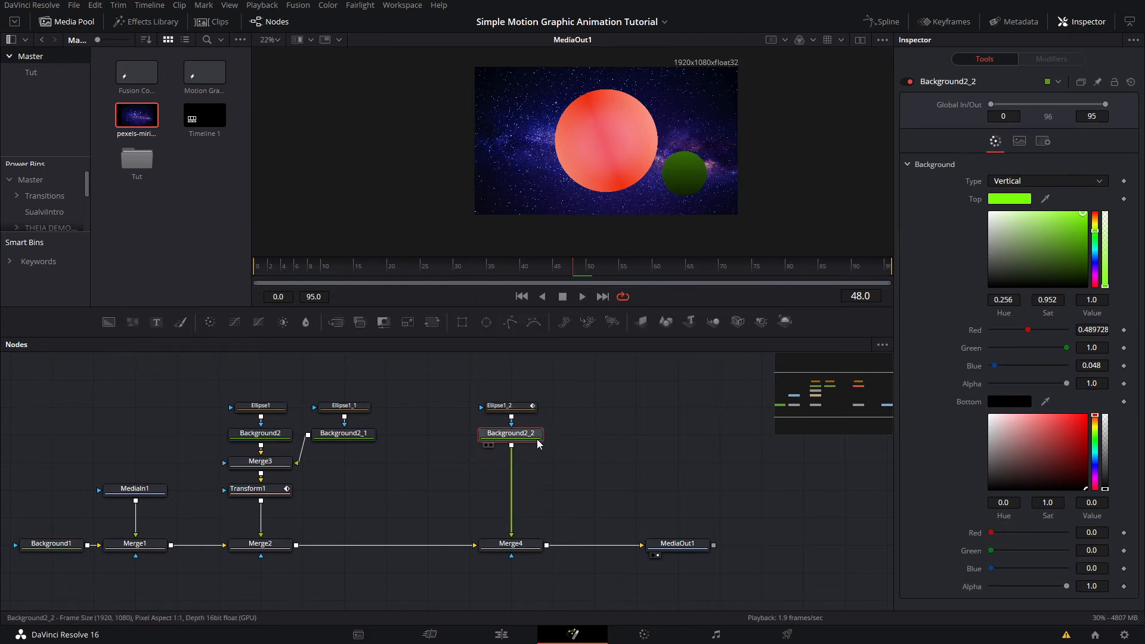
{"action": "left_click", "coordinate": [521, 544]}
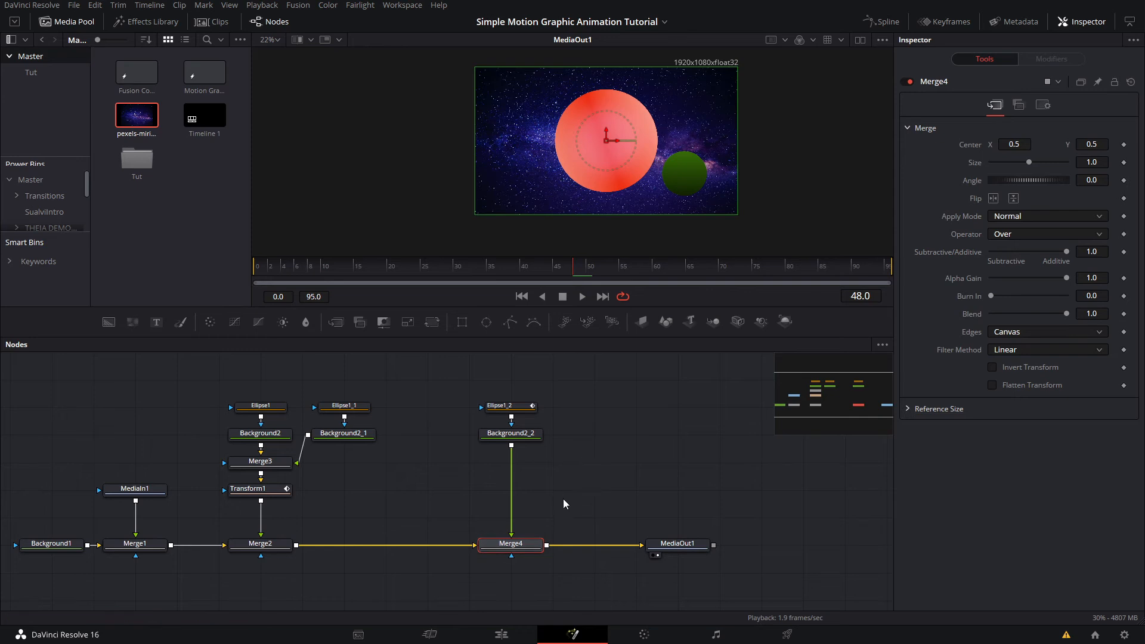
{"action": "left_click", "coordinate": [617, 421]}
{"action": "left_click", "coordinate": [487, 323]}
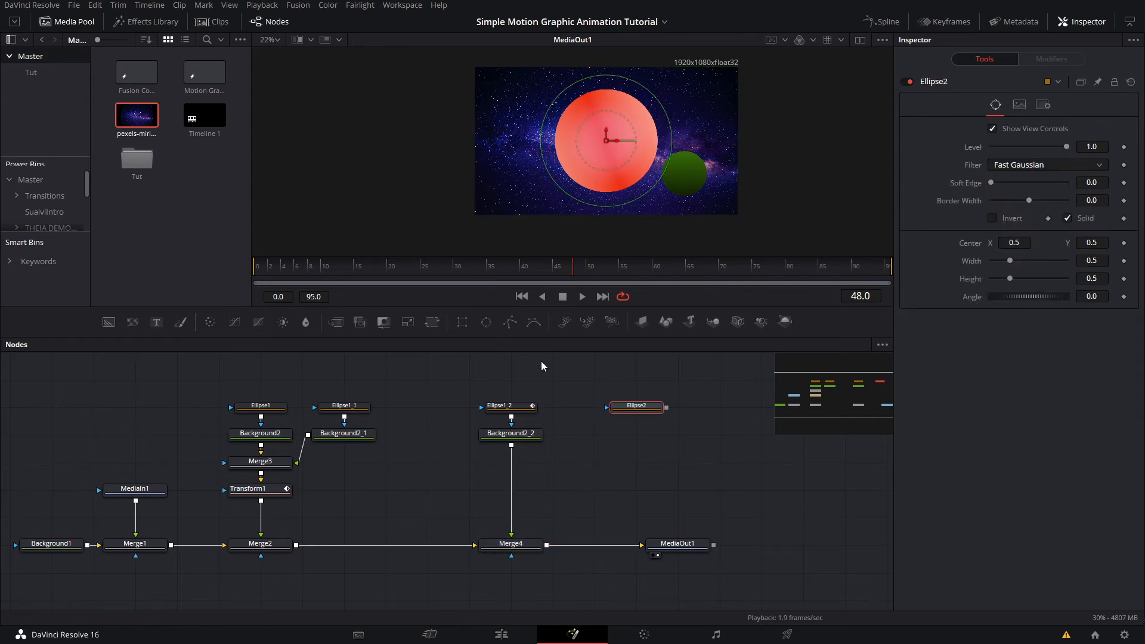
{"action": "left_click_drag", "start_coordinate": [626, 417], "coordinate": [511, 556]}
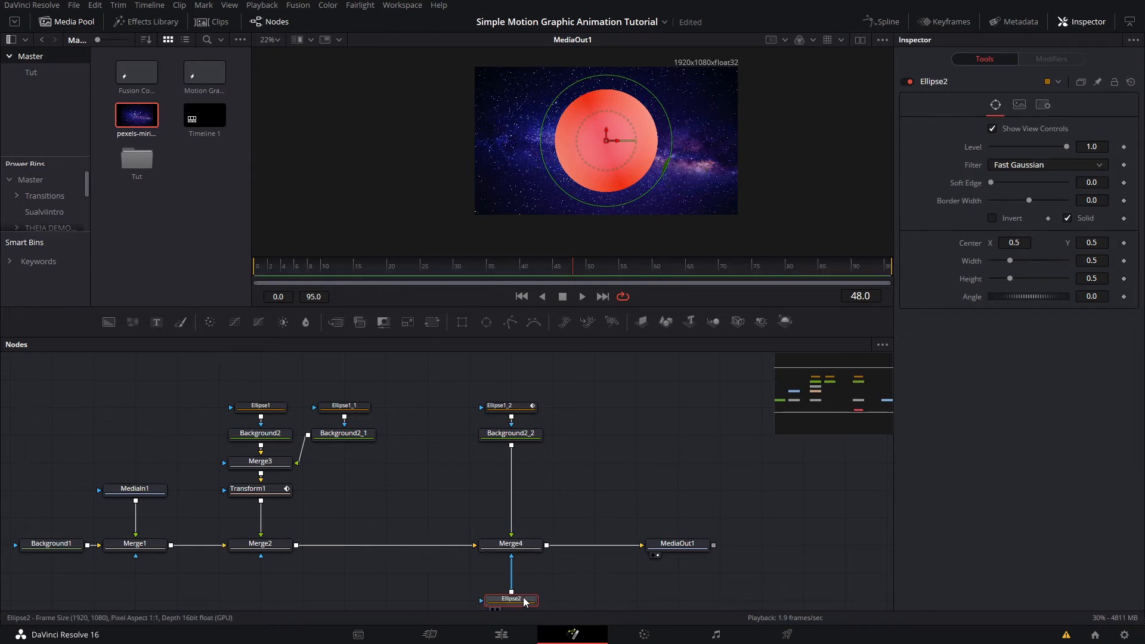
{"action": "scroll", "coordinate": [554, 425], "scroll_direction": "down", "scroll_amount": 1}
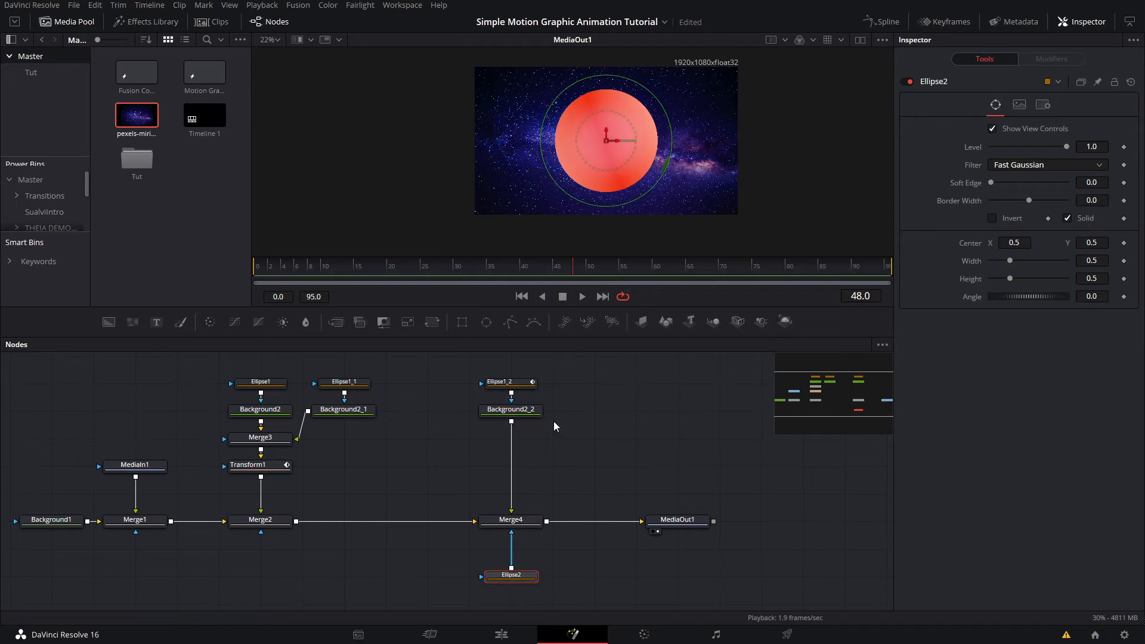
Step: Shrink the Ellipse2 mask to a width and height of about 0.390 to match the red planet's outline
{"action": "left_click_drag", "start_coordinate": [653, 185], "coordinate": [645, 180]}
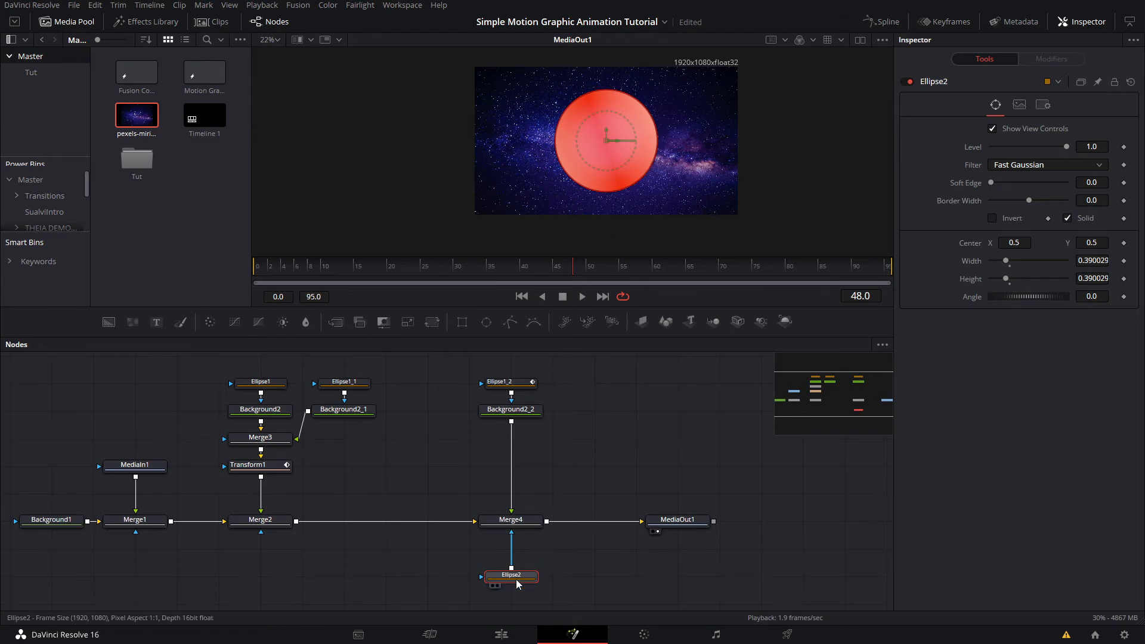
{"action": "scroll", "coordinate": [622, 162], "scroll_direction": "up", "scroll_amount": 2}
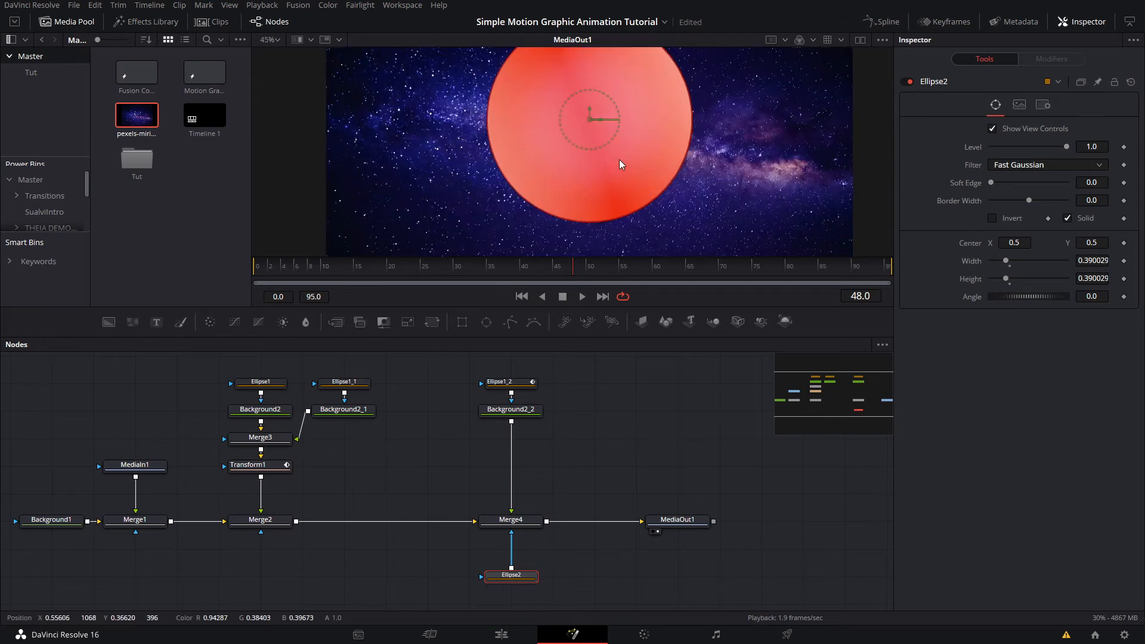
{"action": "scroll", "coordinate": [619, 159], "scroll_direction": "down", "scroll_amount": 1}
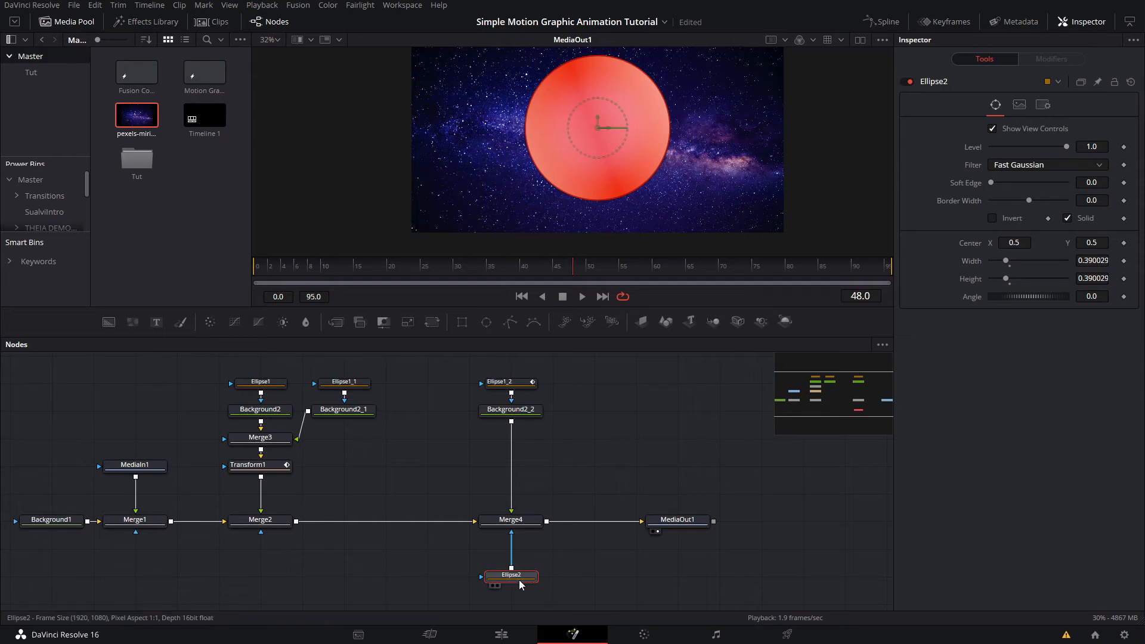
Step: Invert the Ellipse2 mask and play the animation from frame 0
{"action": "left_click_drag", "start_coordinate": [422, 270], "coordinate": [263, 268]}
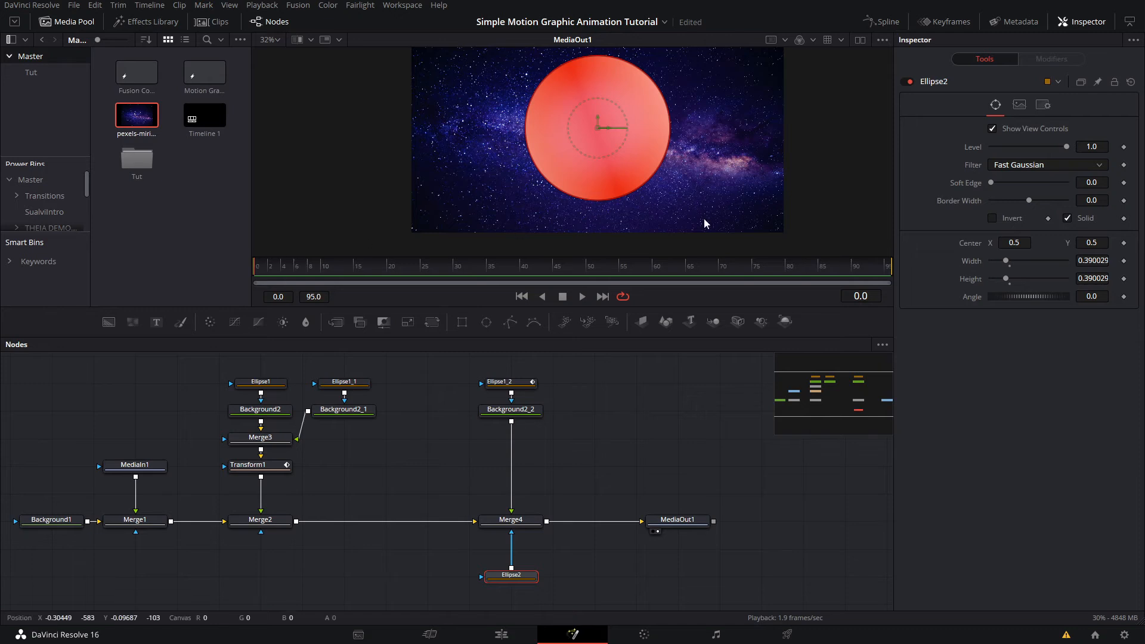
{"action": "left_click", "coordinate": [995, 218]}
{"action": "key", "text": "space"}
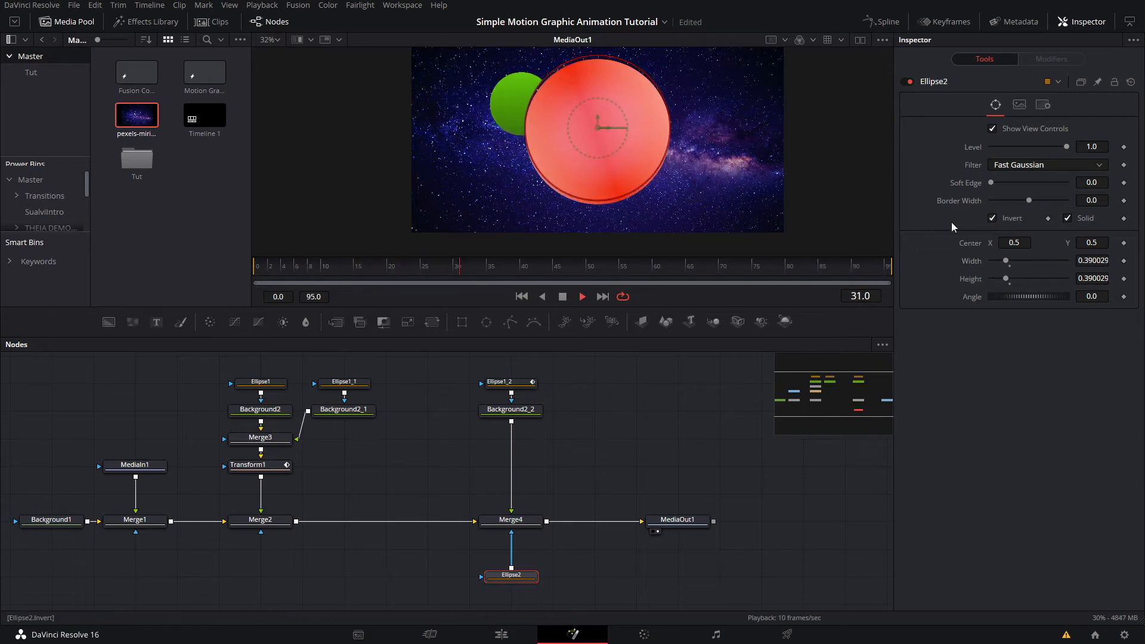
Step: Compare the inverted Ellipse2 mask with Solid on and off during playback, leaving Solid off
{"action": "left_click", "coordinate": [1072, 223]}
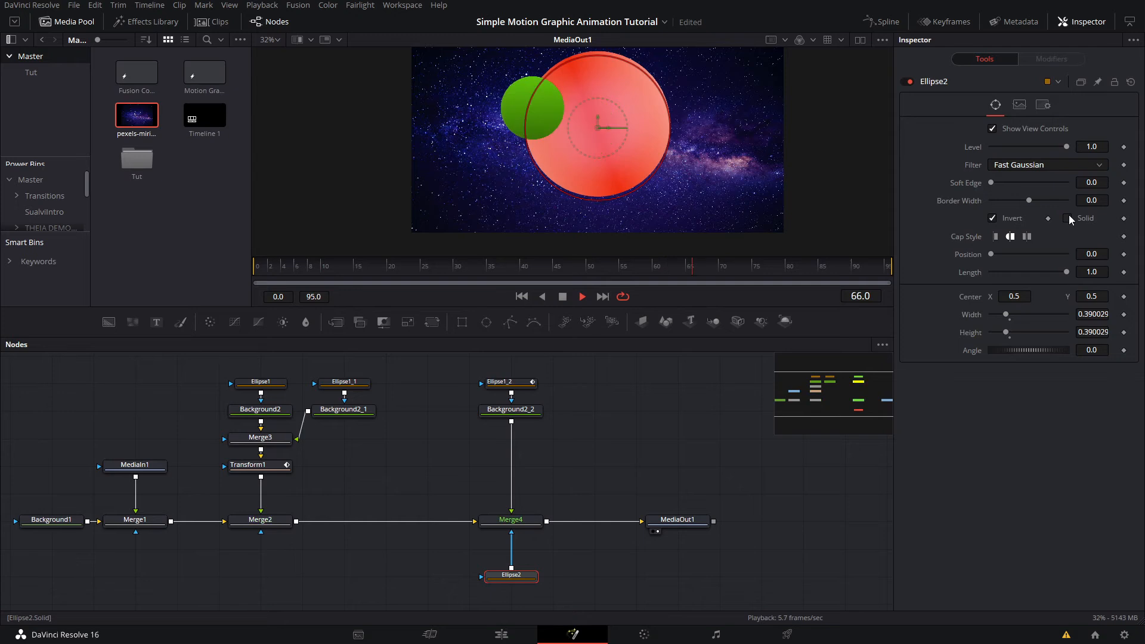
{"action": "key", "text": "space"}
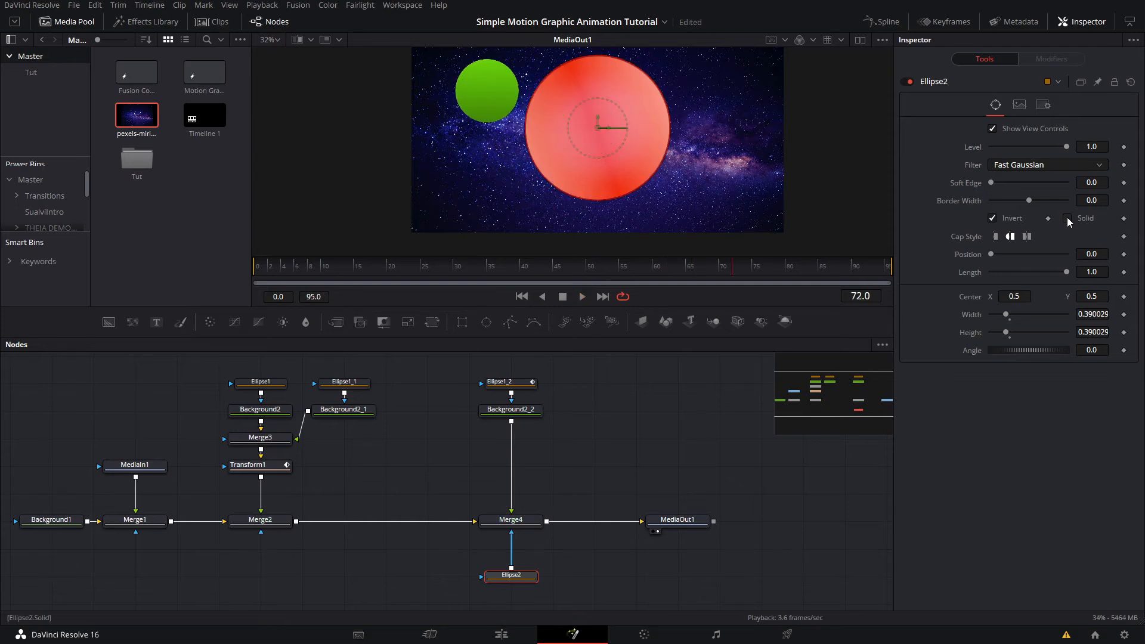
{"action": "left_click", "coordinate": [1067, 218]}
{"action": "key", "text": "space"}
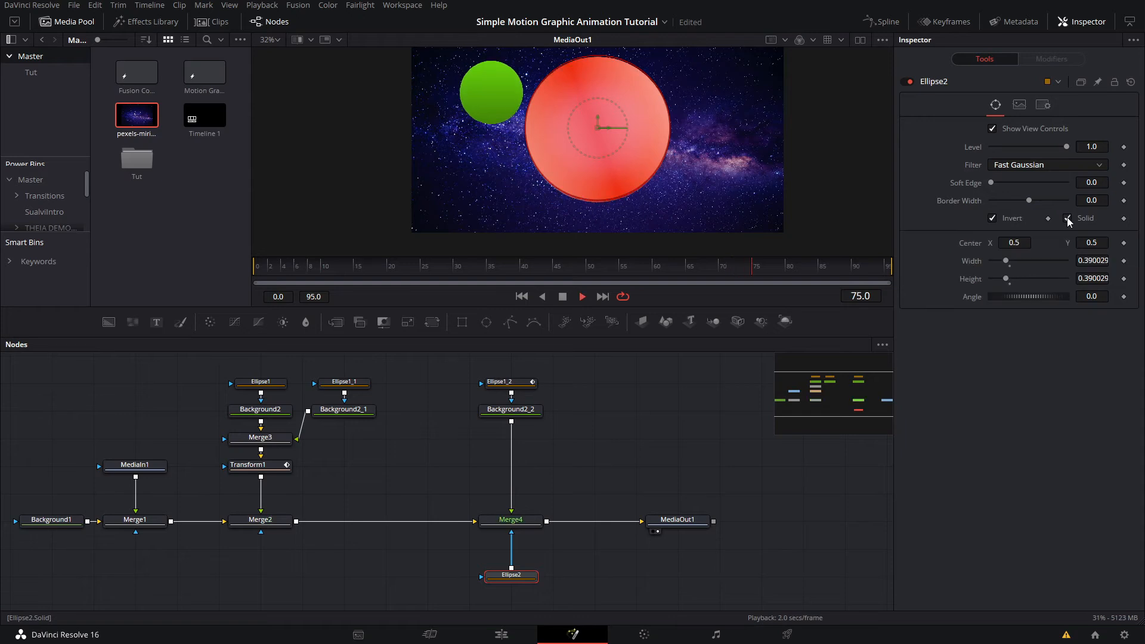
{"action": "key", "text": "space"}
{"action": "left_click", "coordinate": [1065, 218]}
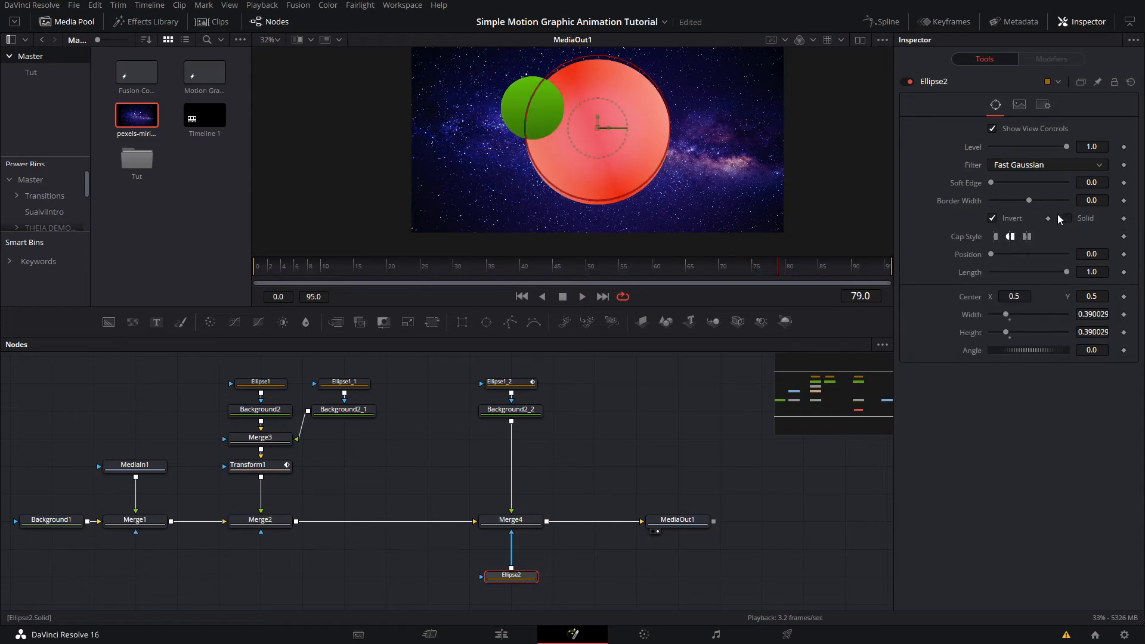
Step: Keyframe Ellipse2's Solid option off at frame 24 and turn it on at frame 25
{"action": "mouse_move", "coordinate": [393, 267]}
{"action": "left_mouse_down"}
{"action": "mouse_move", "coordinate": [262, 278]}
{"action": "mouse_move", "coordinate": [415, 275]}
{"action": "left_mouse_up"}
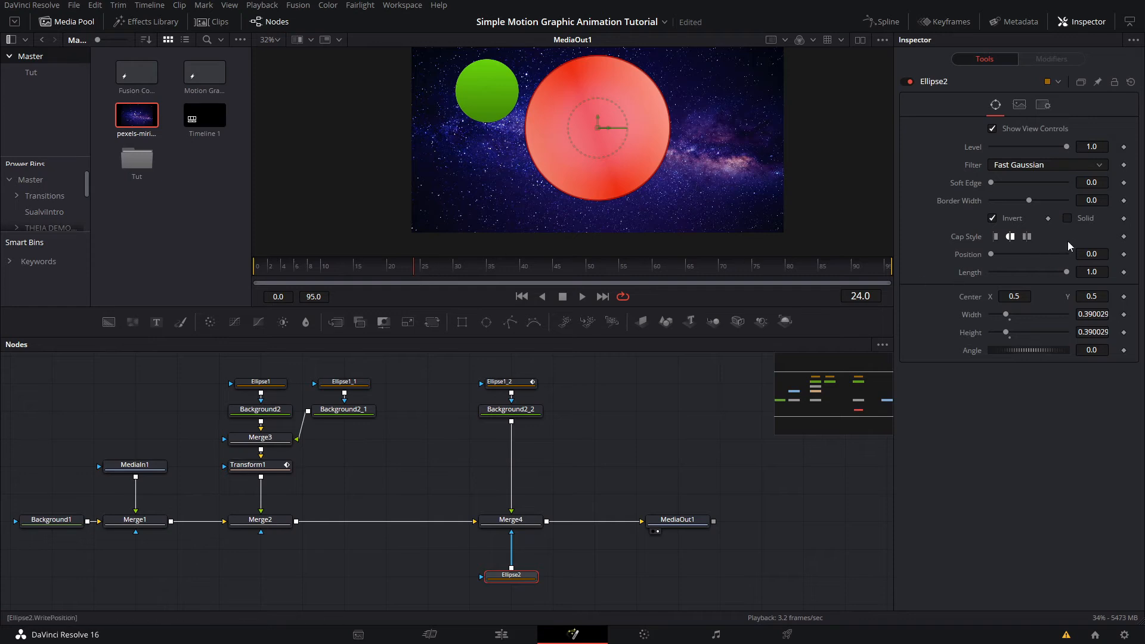
{"action": "left_click", "coordinate": [1124, 219]}
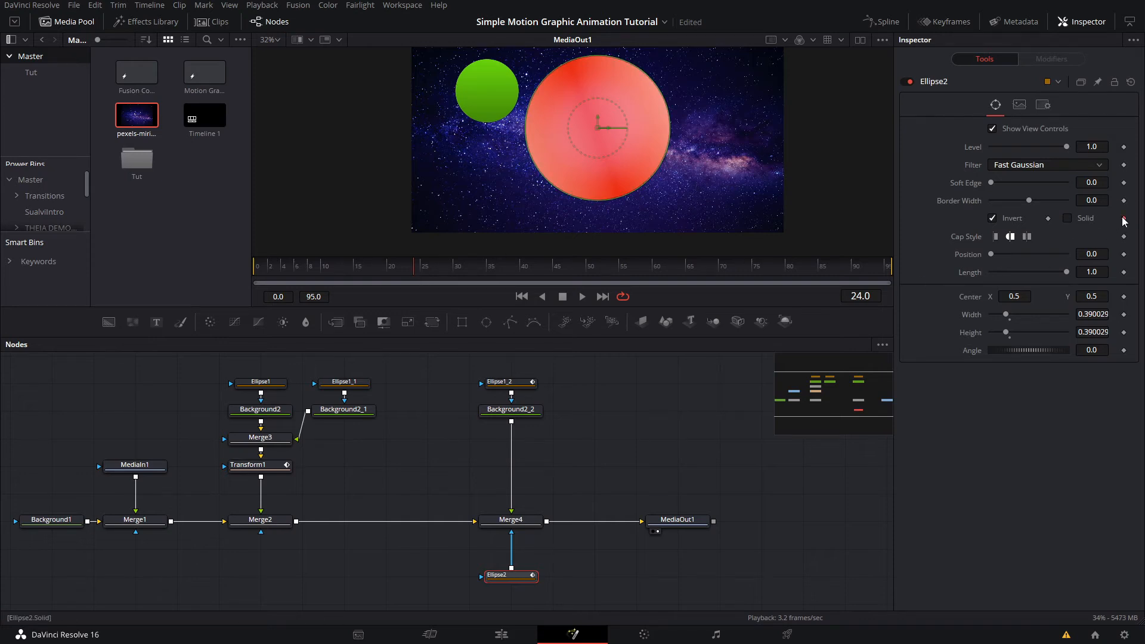
{"action": "key", "text": "Right"}
{"action": "left_click", "coordinate": [1066, 219]}
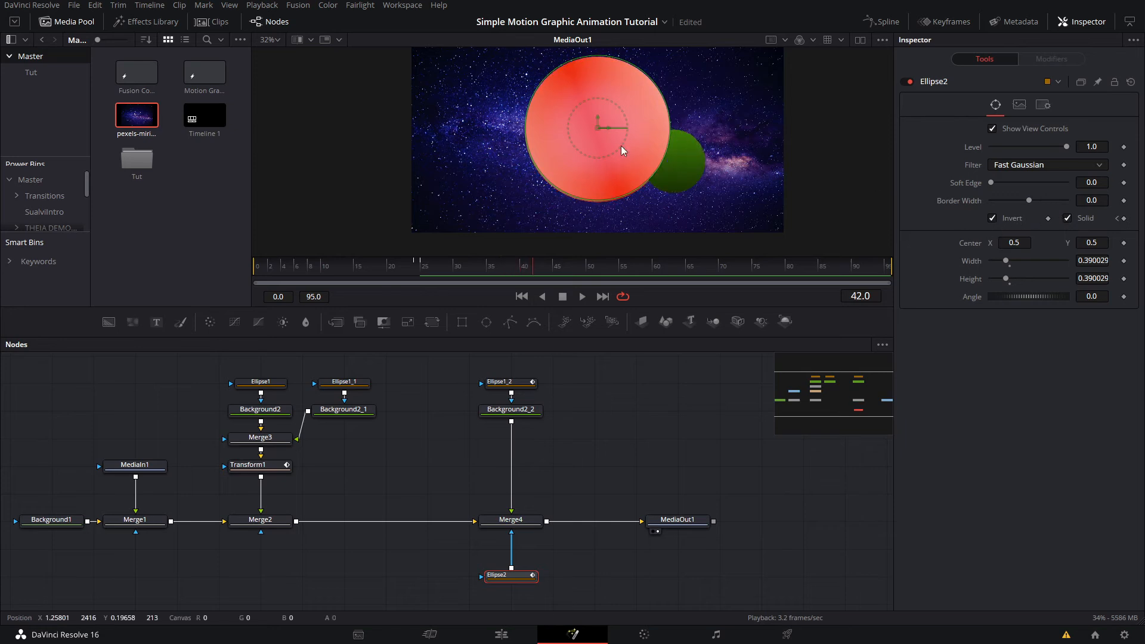
Step: Lower the Ellipse2 mask's centre to about Y 0.491, keeping X at 0.5
{"action": "left_click", "coordinate": [667, 402]}
{"action": "left_click", "coordinate": [504, 575]}
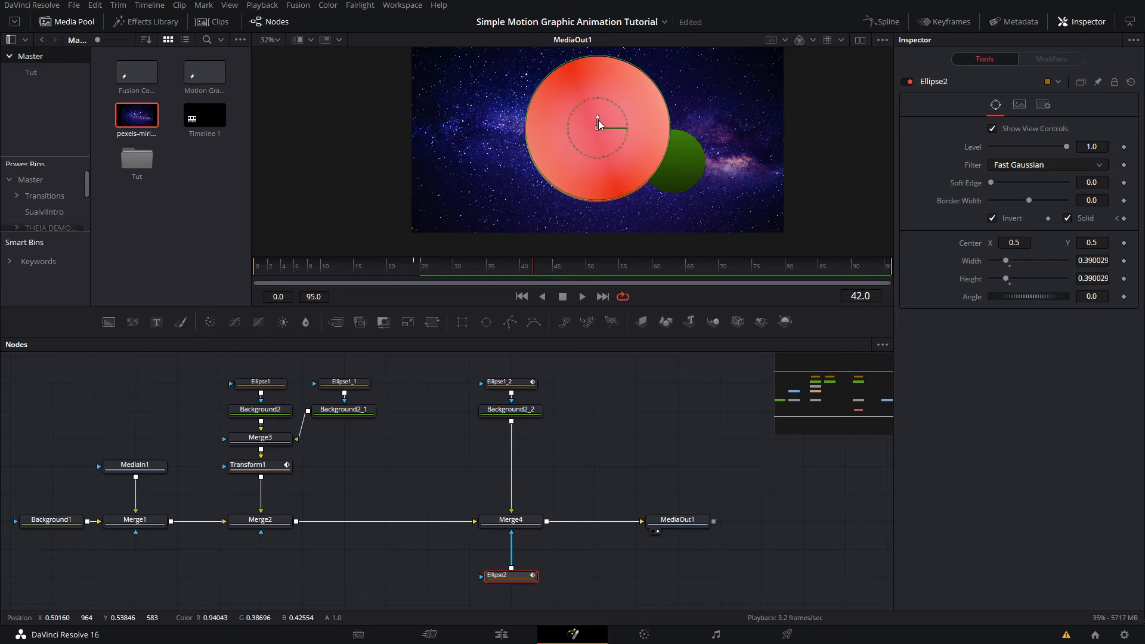
{"action": "left_click_drag", "start_coordinate": [598, 120], "coordinate": [590, 121]}
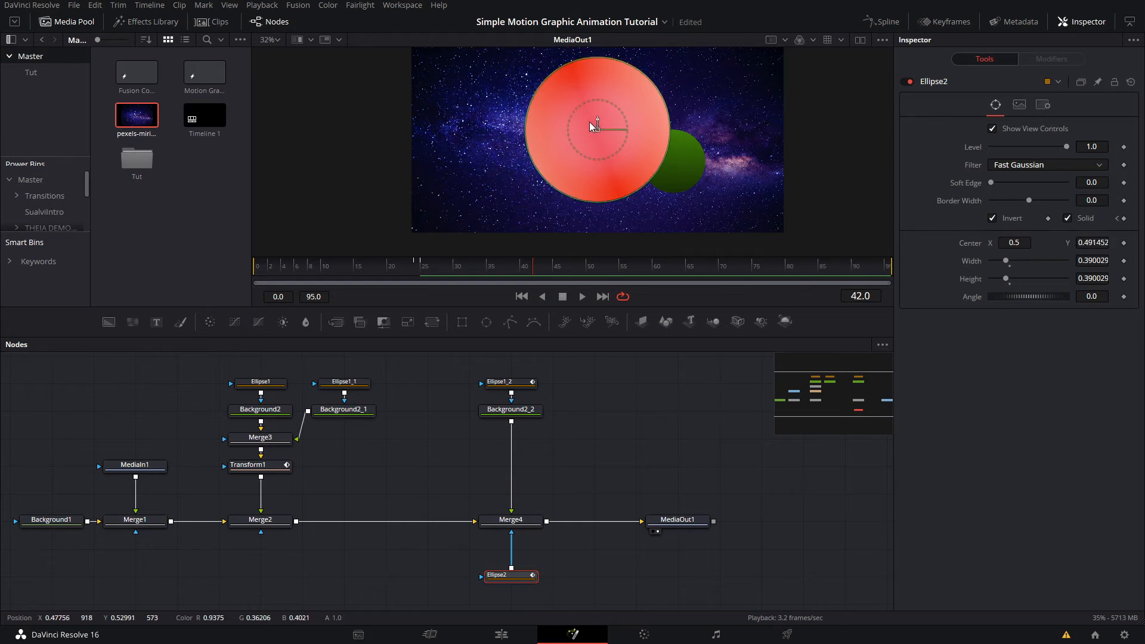
Step: Step back frame by frame to frame 27 and play on to check the mask's edge as the green circle passes the red planet
{"action": "key", "text": "Right"}
{"action": "key", "text": "Left"}
{"action": "key", "text": "Left"}
{"action": "key", "text": "Left"}
{"action": "key", "text": "Left"}
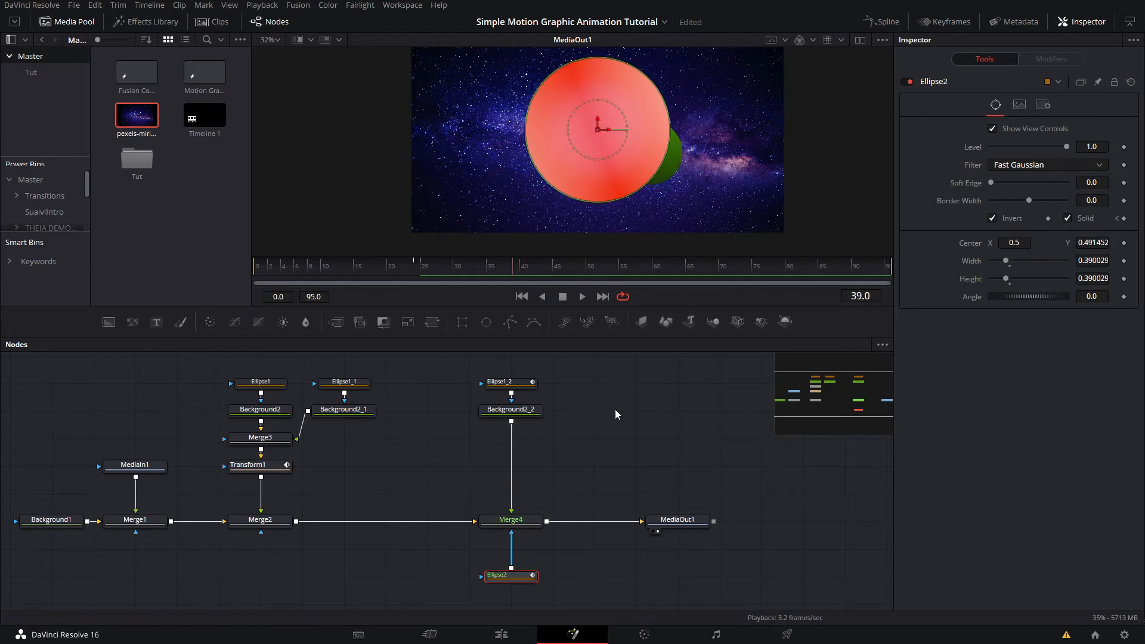
{"action": "key", "text": "Left"}
{"action": "key", "text": "Left"}
{"action": "key", "text": "Left"}
{"action": "key", "text": "Left"}
{"action": "key", "text": "Left"}
{"action": "key", "text": "Left"}
{"action": "key", "text": "Left"}
{"action": "key", "text": "Left"}
{"action": "key", "text": "Left"}
{"action": "key", "text": "Left"}
{"action": "key", "text": "Left"}
{"action": "key", "text": "Left"}
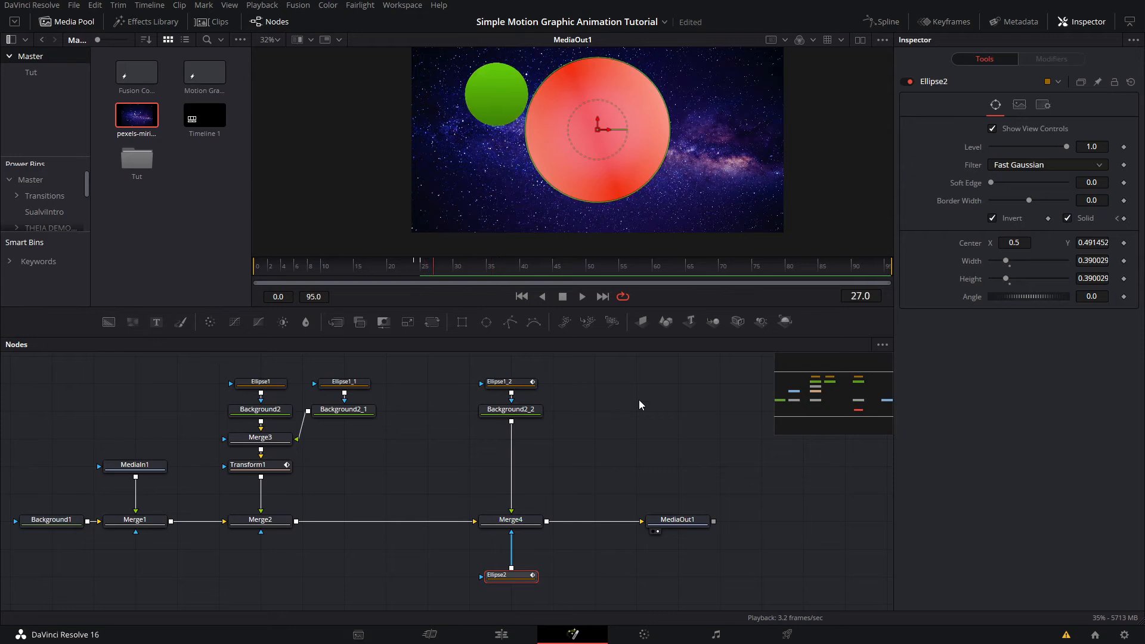
{"action": "key", "text": "space"}
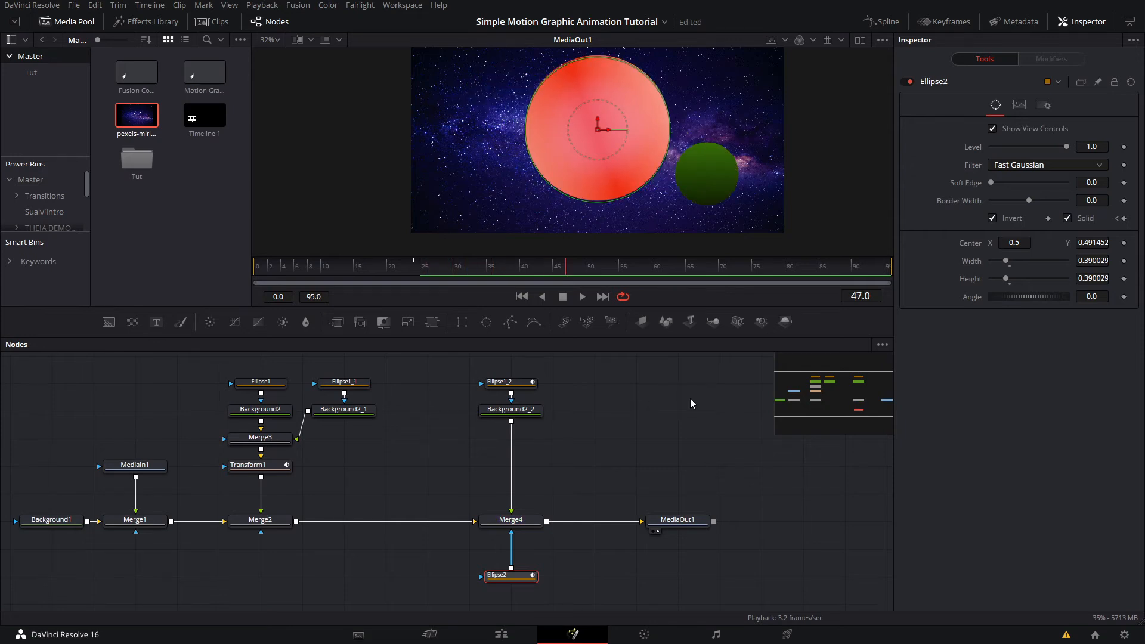
Step: Keyframe Ellipse2's Solid option on at frame 46 and turn it off at frame 47
{"action": "key", "text": "Left"}
{"action": "key", "text": "Left"}
{"action": "key", "text": "Right"}
{"action": "key", "text": "Right"}
{"action": "key", "text": "Right"}
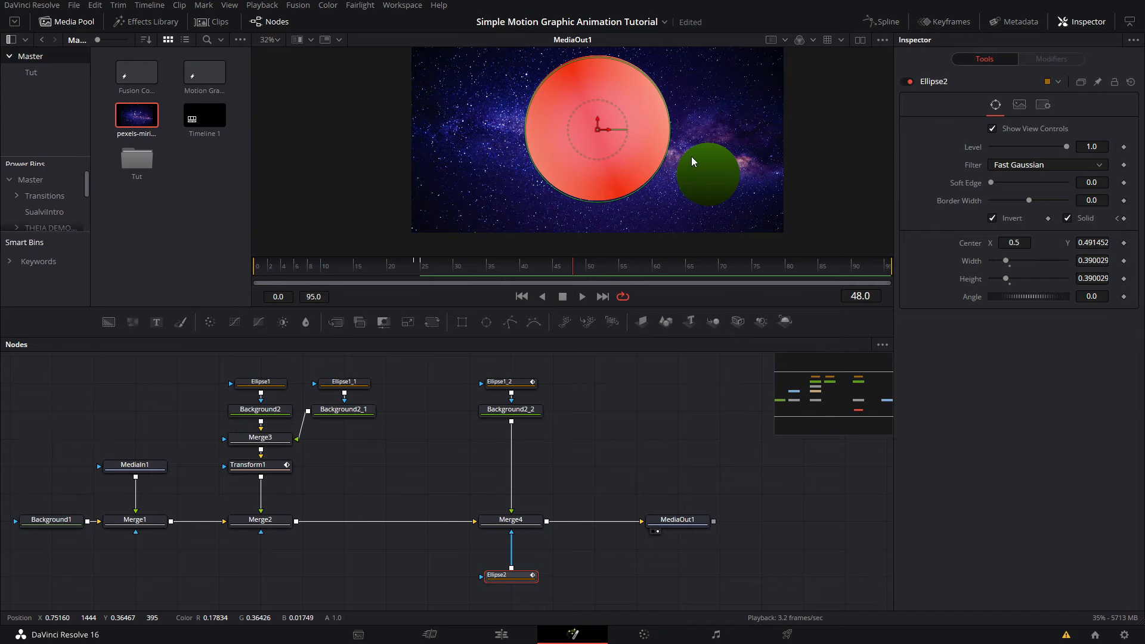
{"action": "key", "text": "Left"}
{"action": "key", "text": "Left"}
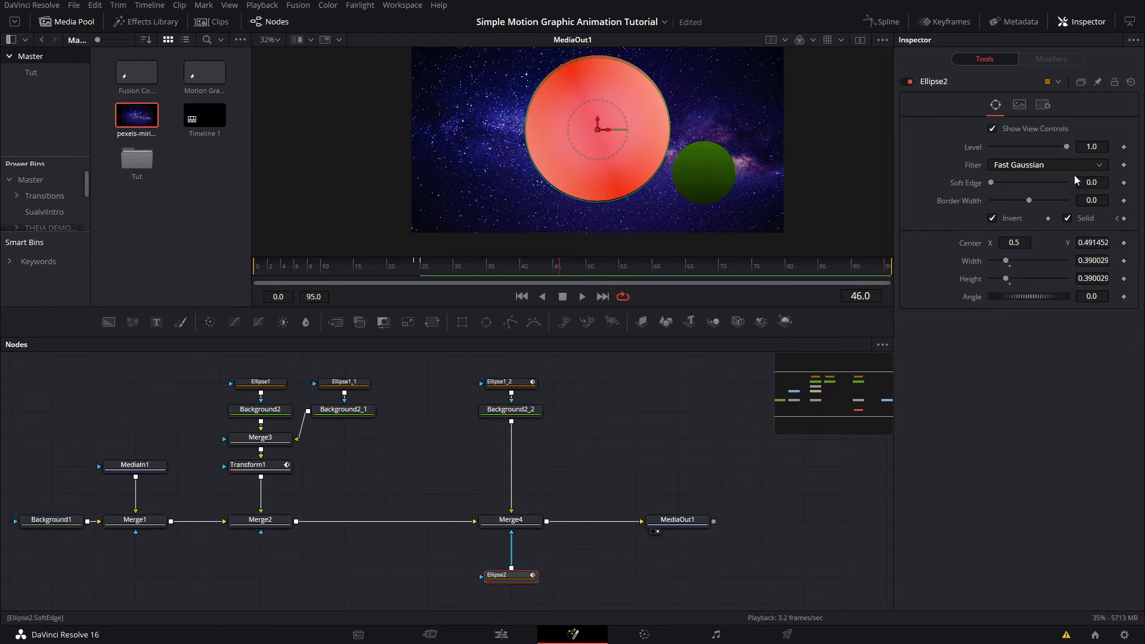
{"action": "left_click", "coordinate": [1123, 219]}
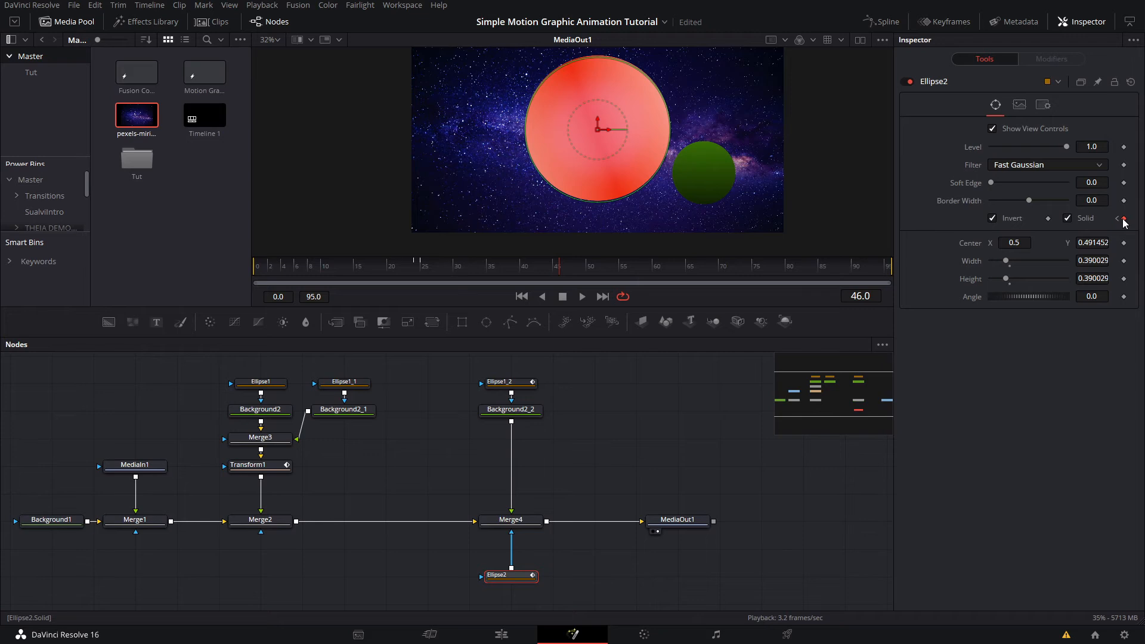
{"action": "key", "text": "Right"}
{"action": "left_click", "coordinate": [1066, 219]}
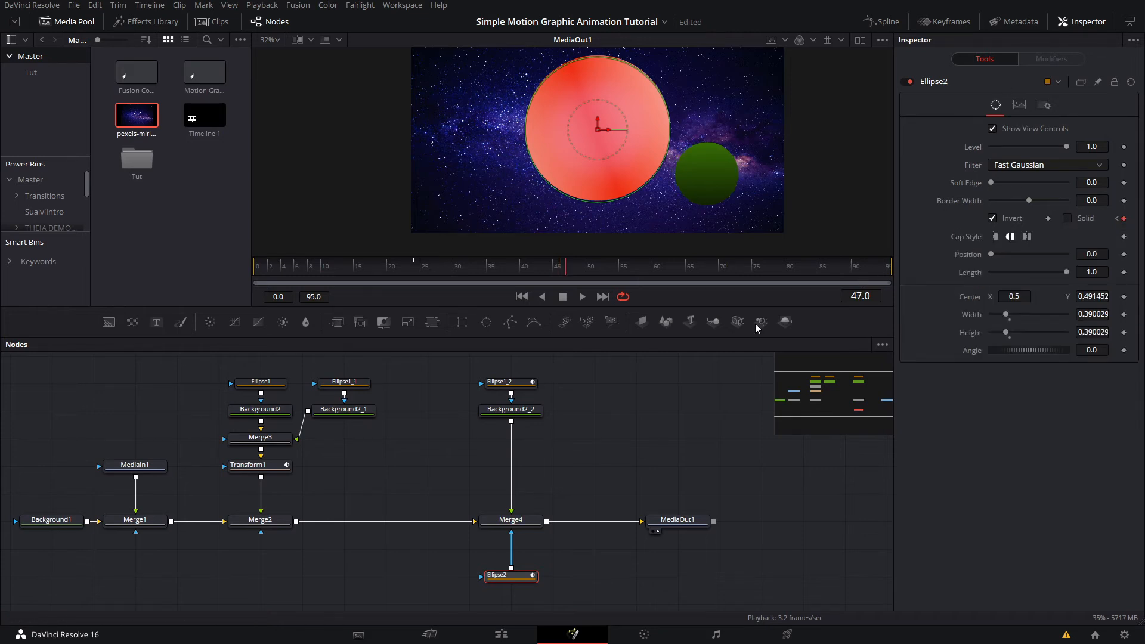
Step: Duplicate all of Ellipse2's Solid keyframes in the spline editor so the on/off pulse repeats from frame 73
{"action": "left_click_drag", "start_coordinate": [410, 271], "coordinate": [626, 270]}
{"action": "left_click_drag", "start_coordinate": [644, 269], "coordinate": [746, 272]}
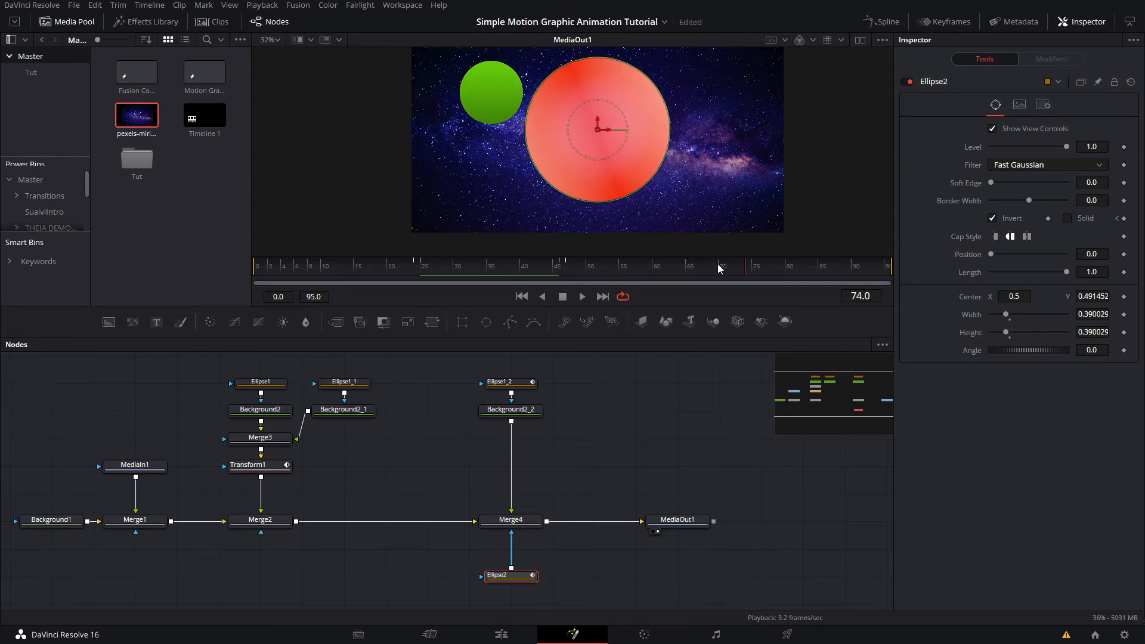
{"action": "left_click", "coordinate": [905, 22]}
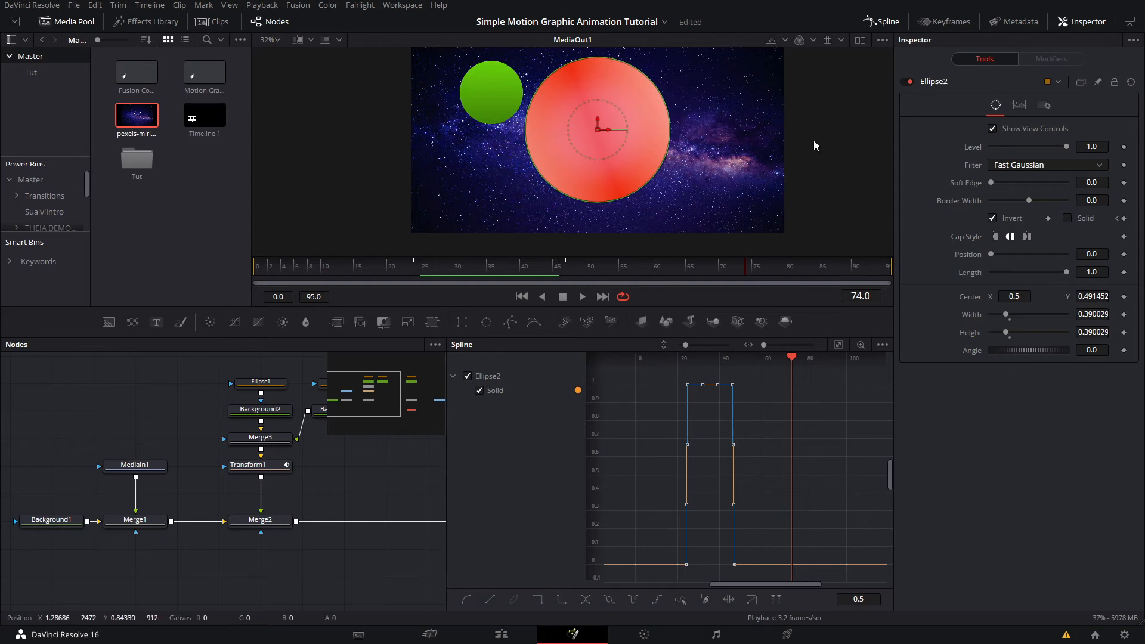
{"action": "left_click", "coordinate": [760, 522]}
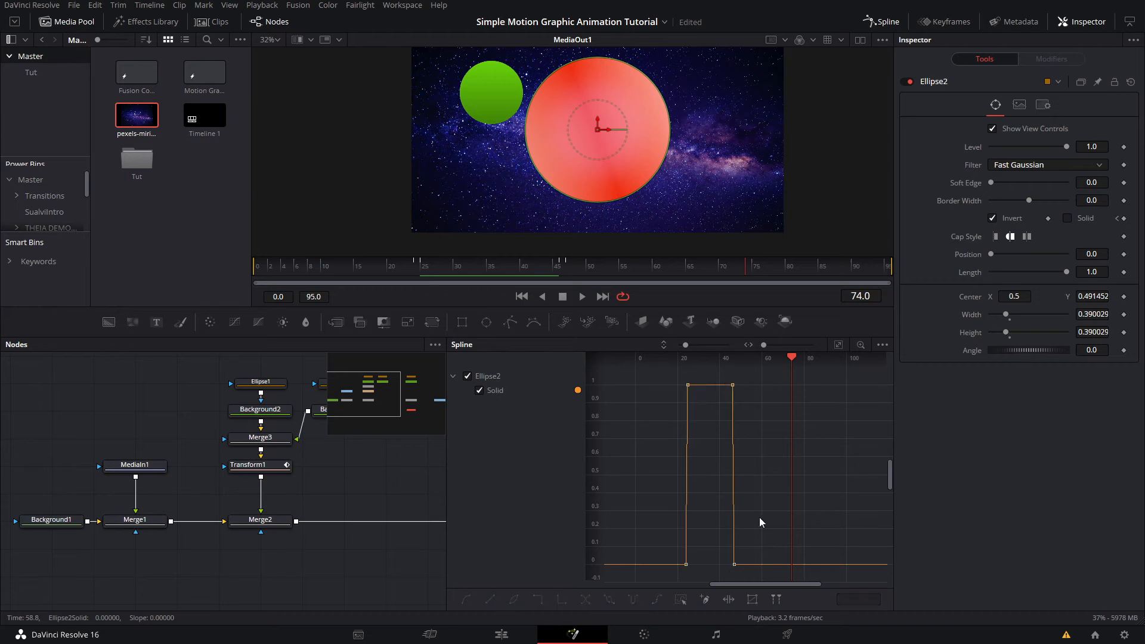
{"action": "key", "text": "ctrl+a"}
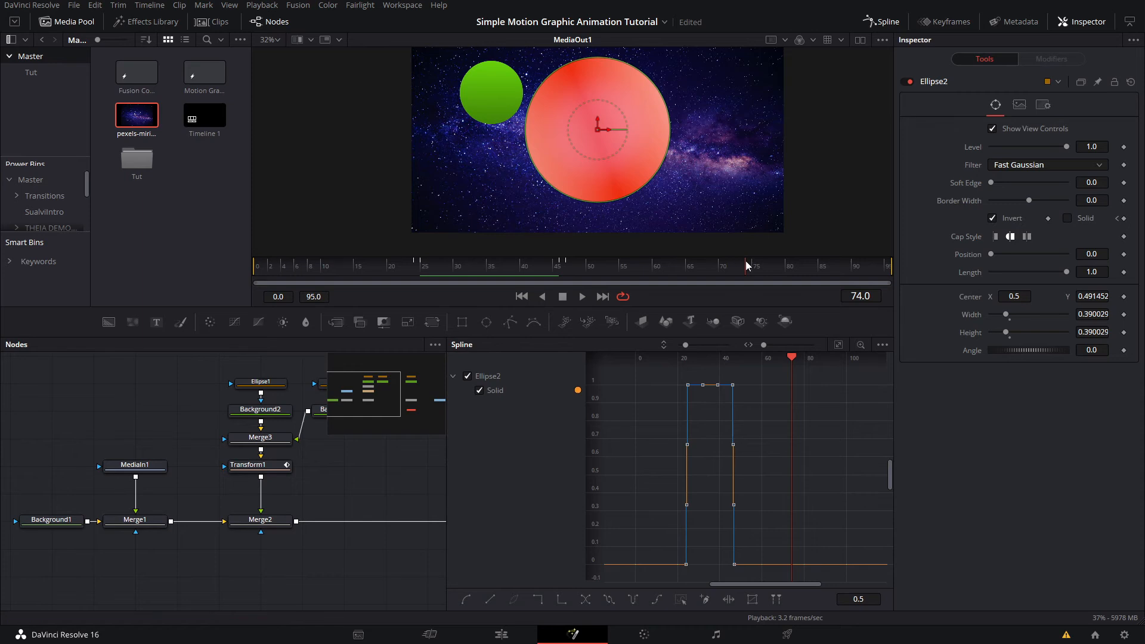
{"action": "mouse_move", "coordinate": [749, 267]}
{"action": "left_mouse_down"}
{"action": "mouse_move", "coordinate": [735, 271]}
{"action": "mouse_move", "coordinate": [746, 270]}
{"action": "left_mouse_up"}
{"action": "left_click", "coordinate": [744, 274]}
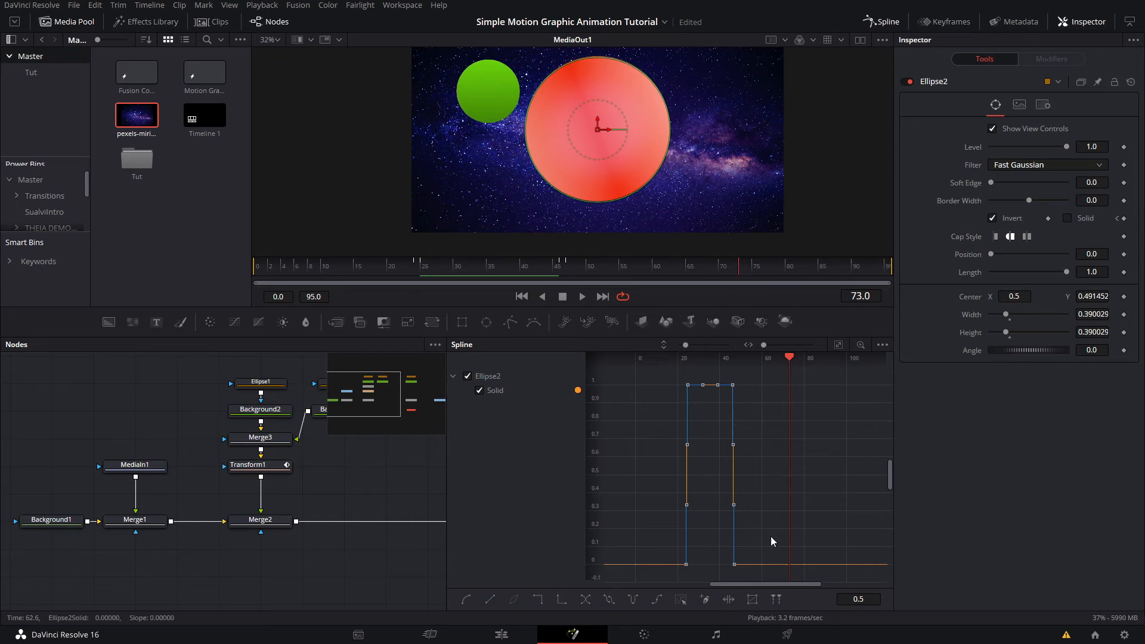
{"action": "left_click_drag", "start_coordinate": [734, 564], "coordinate": [837, 561]}
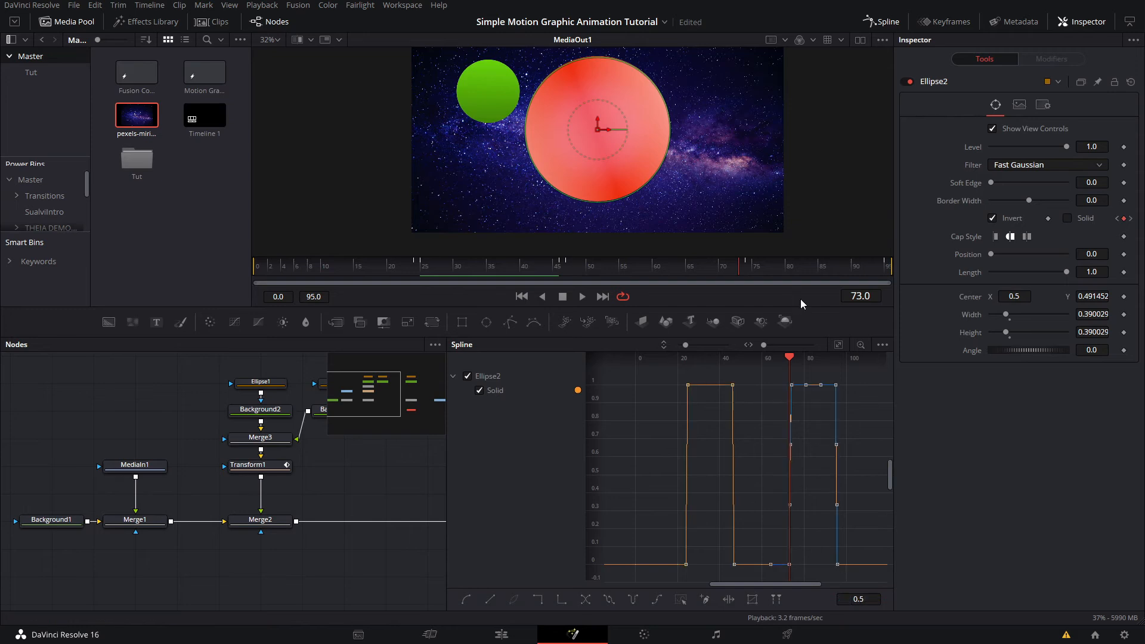
Step: Play the animation to check the mask across the repeated orbit, then deselect Ellipse2
{"action": "key", "text": "space"}
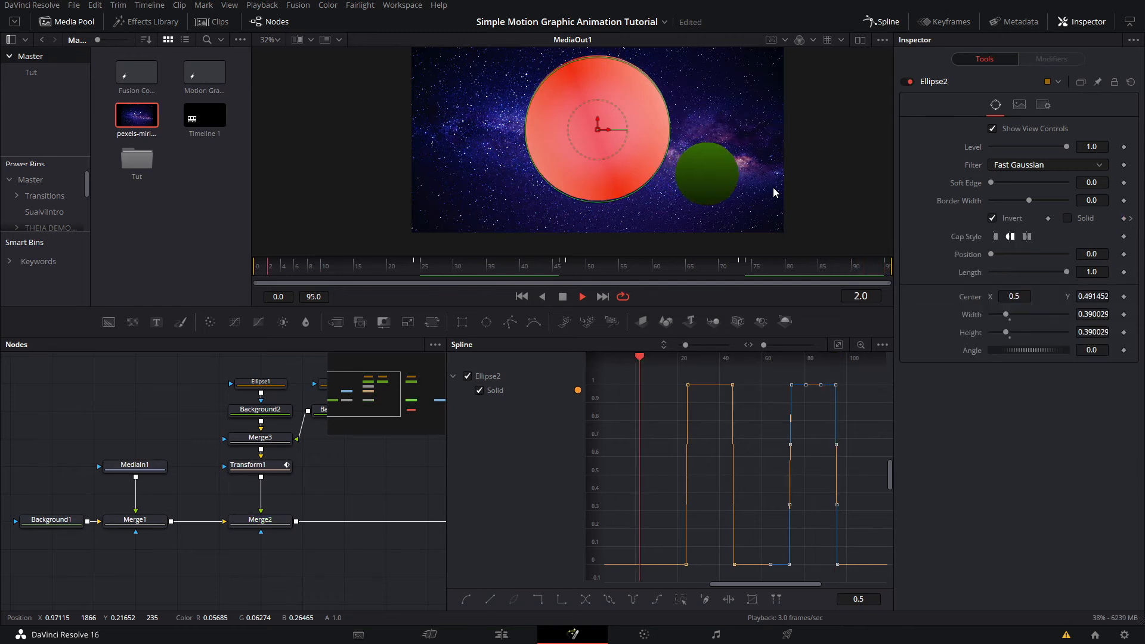
{"action": "key", "text": "space"}
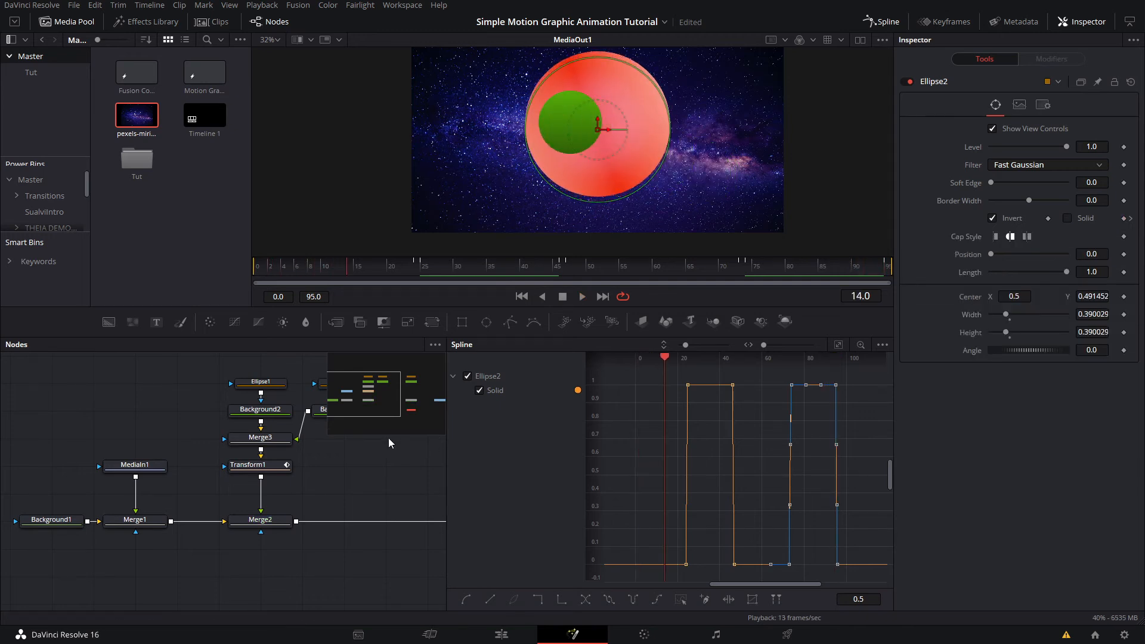
{"action": "left_click", "coordinate": [389, 468]}
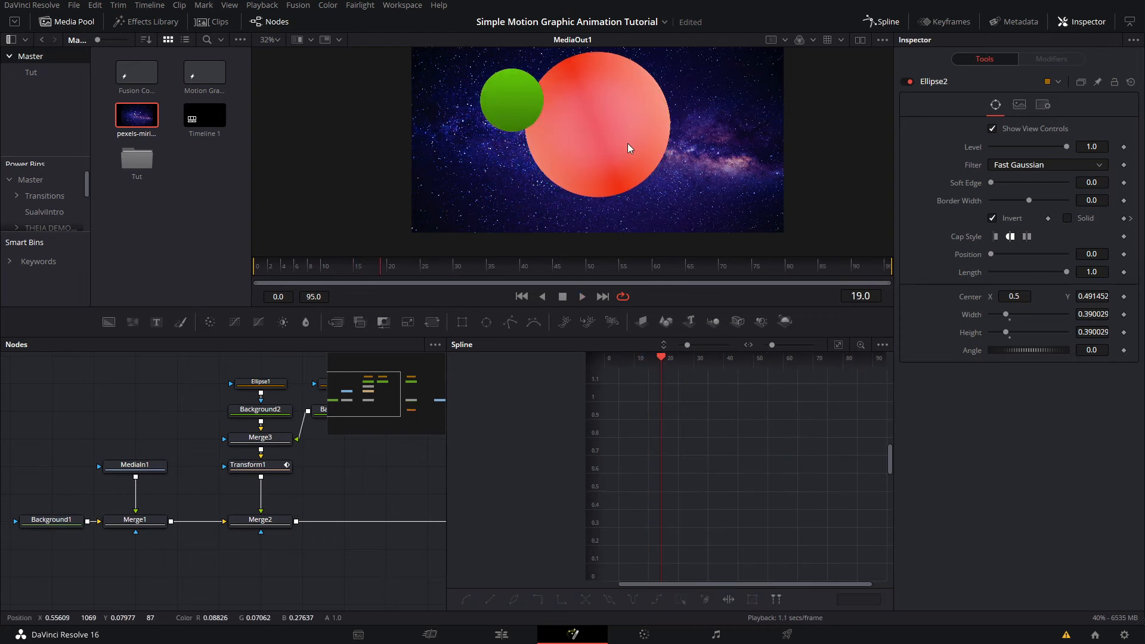
Step: Save the project and close the spline editor
{"action": "scroll", "coordinate": [630, 112], "scroll_direction": "down", "scroll_amount": 2}
{"action": "key", "text": "ctrl+s"}
{"action": "left_click_drag", "start_coordinate": [619, 121], "coordinate": [609, 131]}
{"action": "left_click_drag", "start_coordinate": [360, 453], "coordinate": [213, 461]}
{"action": "left_click_drag", "start_coordinate": [319, 499], "coordinate": [289, 529]}
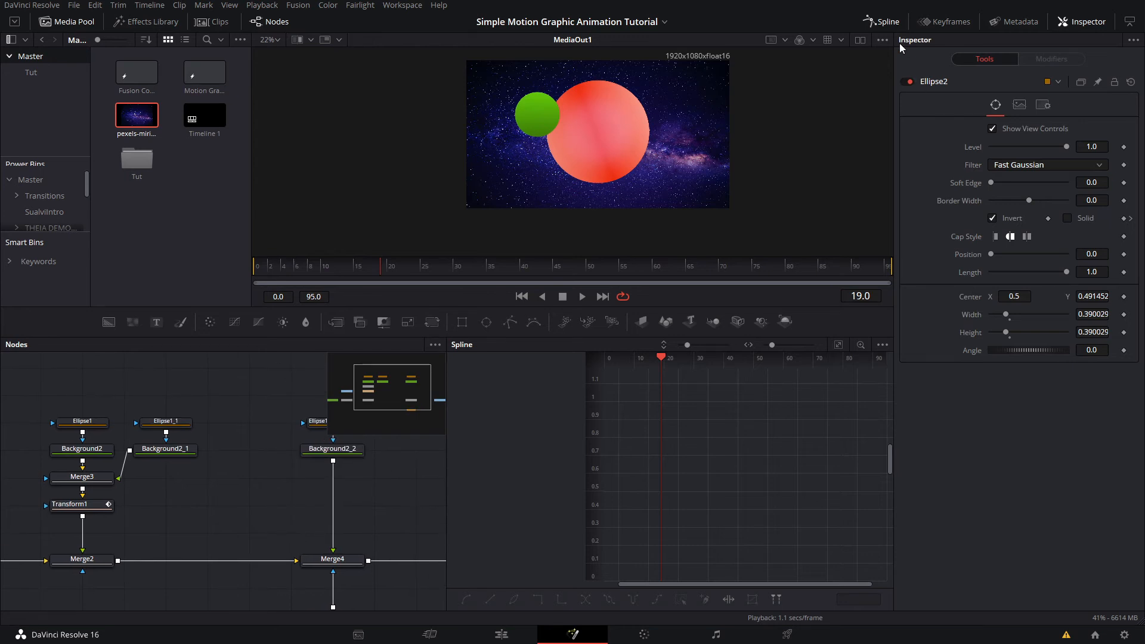
{"action": "left_click", "coordinate": [887, 25]}
{"action": "left_click_drag", "start_coordinate": [448, 421], "coordinate": [565, 383]}
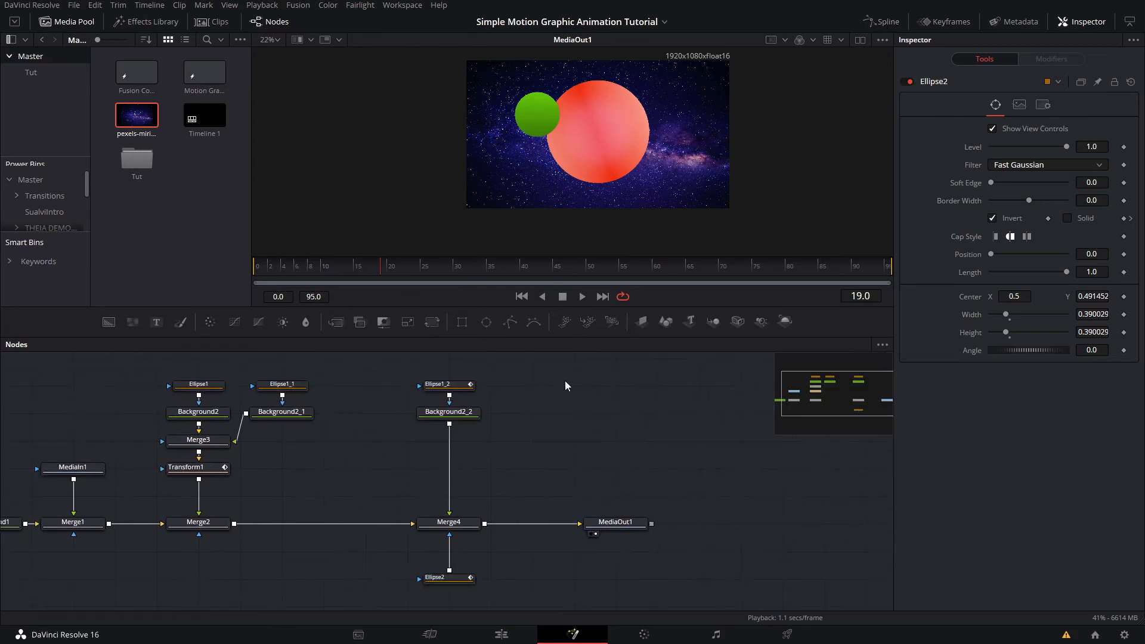
Step: Add a Drop Shadow node after Background2_2 and place it midway down the connection to Merge4
{"action": "left_click", "coordinate": [456, 417]}
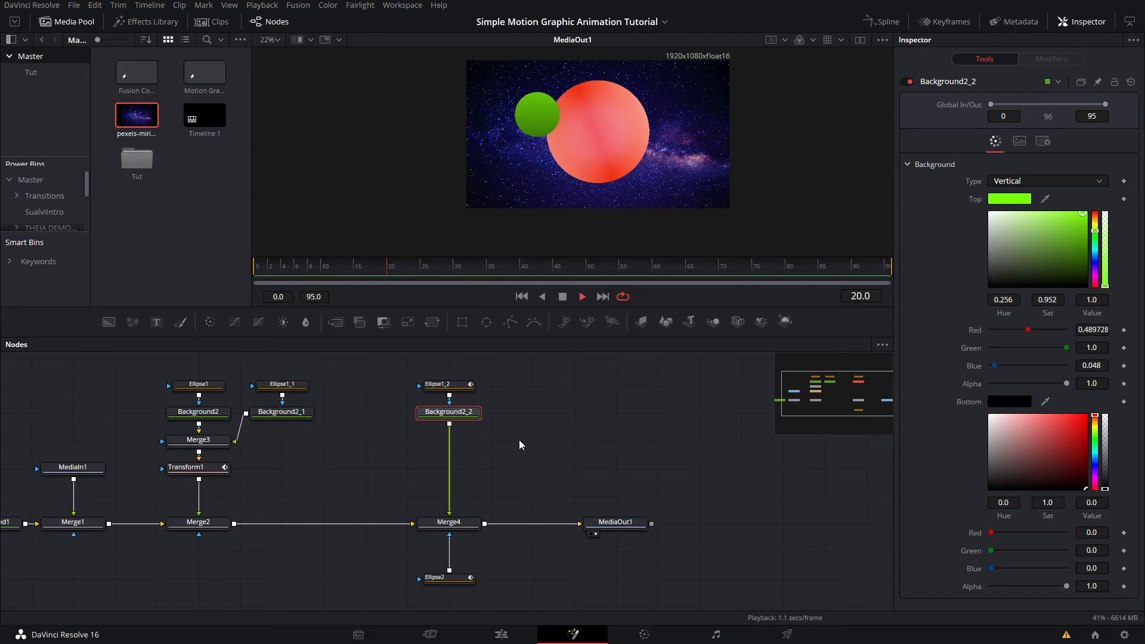
{"action": "key", "text": "space"}
{"action": "key", "text": "shift+space"}
{"action": "type", "text": "drops"}
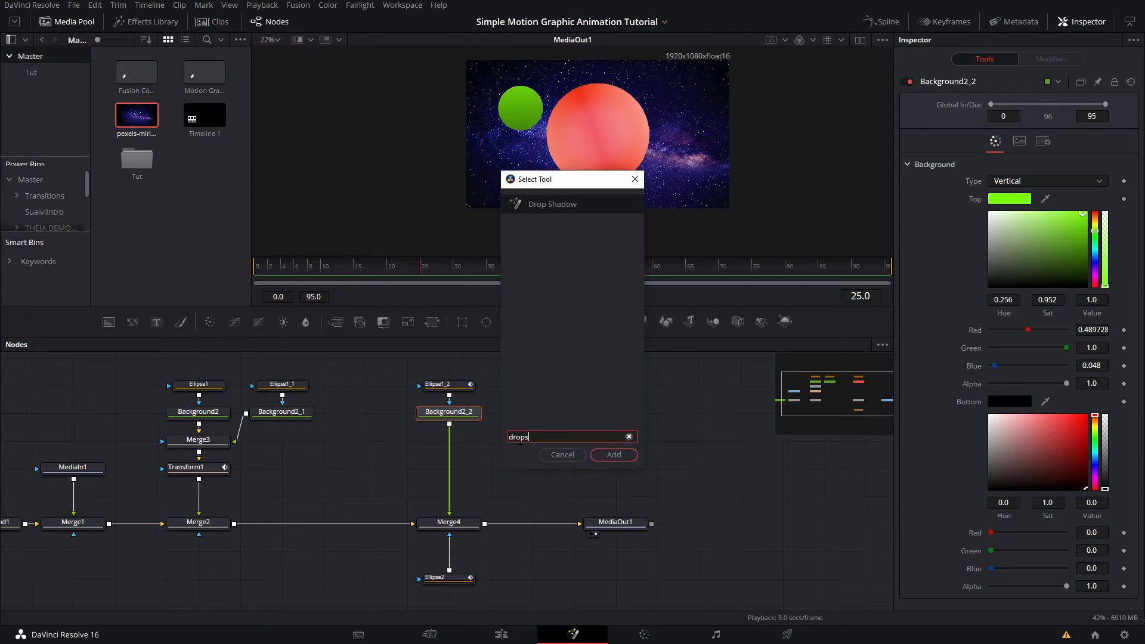
{"action": "key", "text": "Return"}
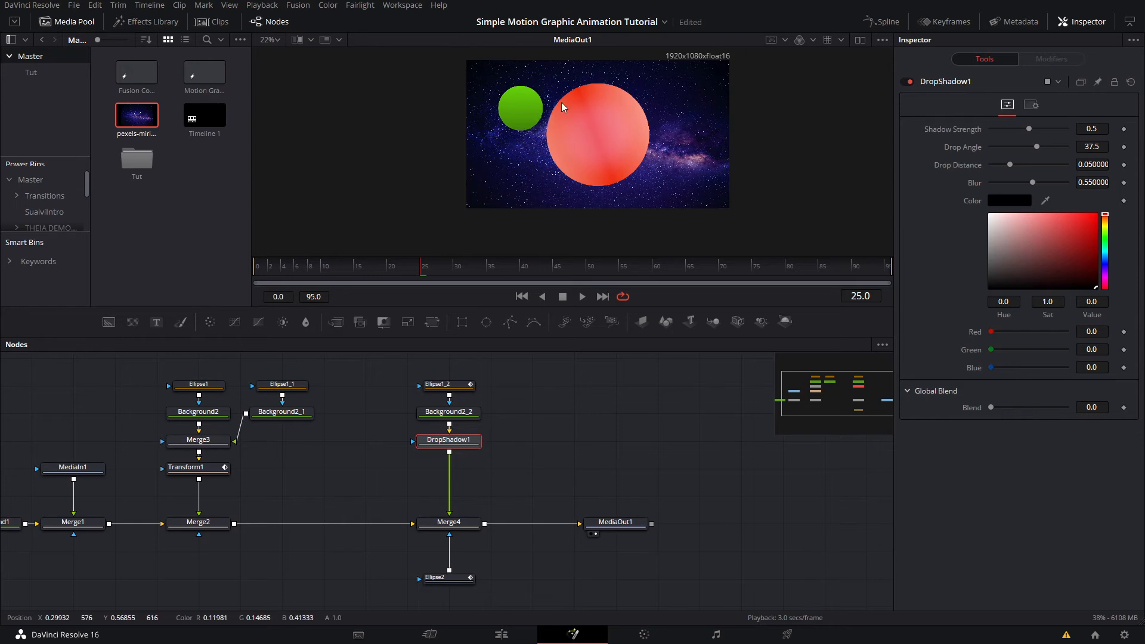
{"action": "left_click_drag", "start_coordinate": [450, 455], "coordinate": [451, 482]}
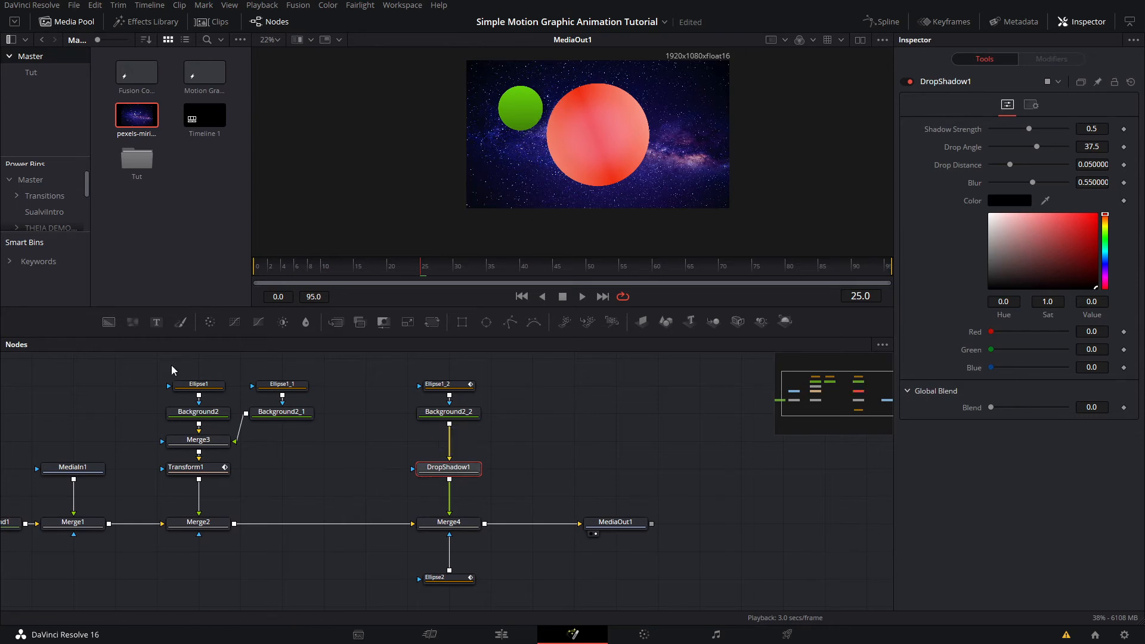
Step: Paste a copy of the Ellipse1 mask beside DropShadow1 and connect it as the shadow's mask
{"action": "left_click", "coordinate": [195, 385]}
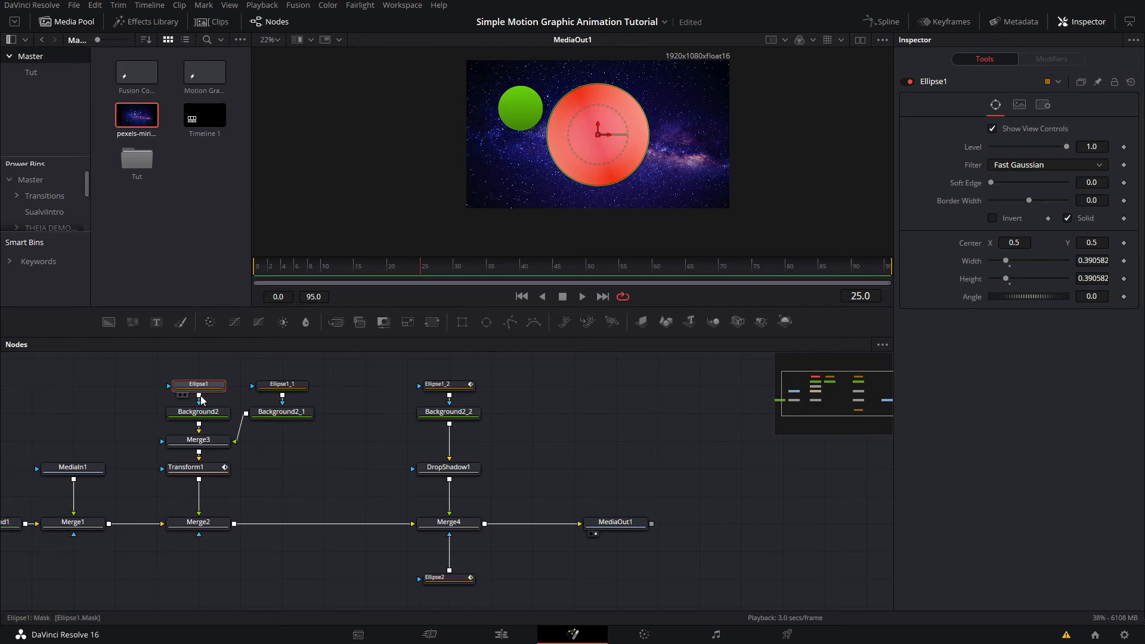
{"action": "left_click", "coordinate": [389, 462]}
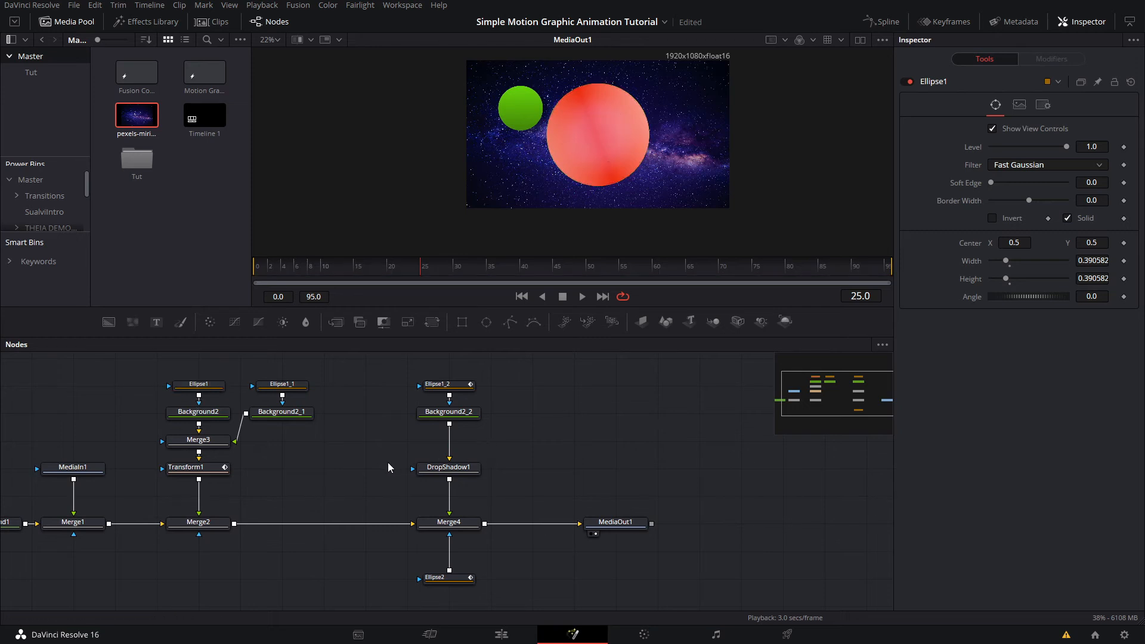
{"action": "key", "text": "ctrl+v"}
{"action": "left_click_drag", "start_coordinate": [462, 467], "coordinate": [430, 471]}
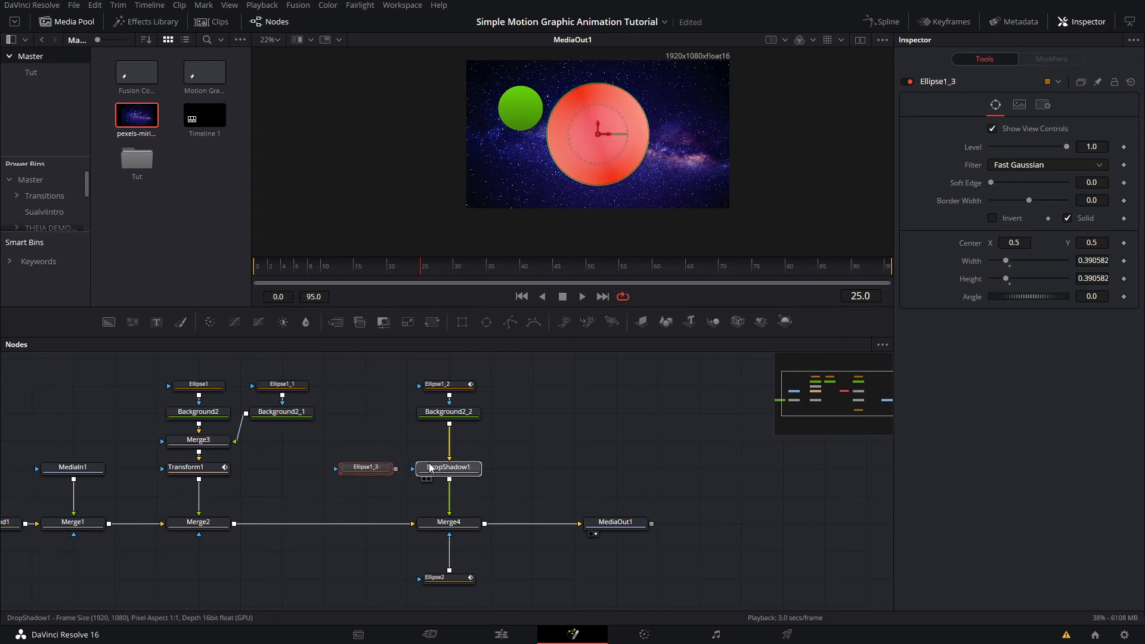
{"action": "left_click", "coordinate": [377, 471]}
Step: Play on to frame 62 and set DropShadow1's shadow strength to 0.268 and drop distance to 0.0457
{"action": "key", "text": "space"}
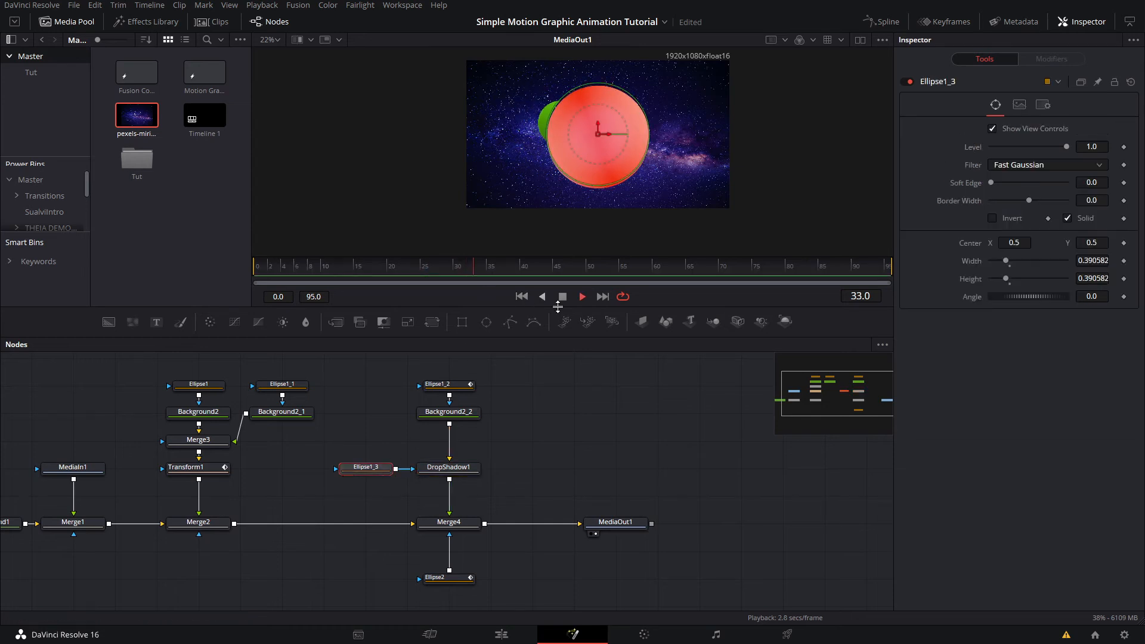
{"action": "left_click", "coordinate": [623, 381]}
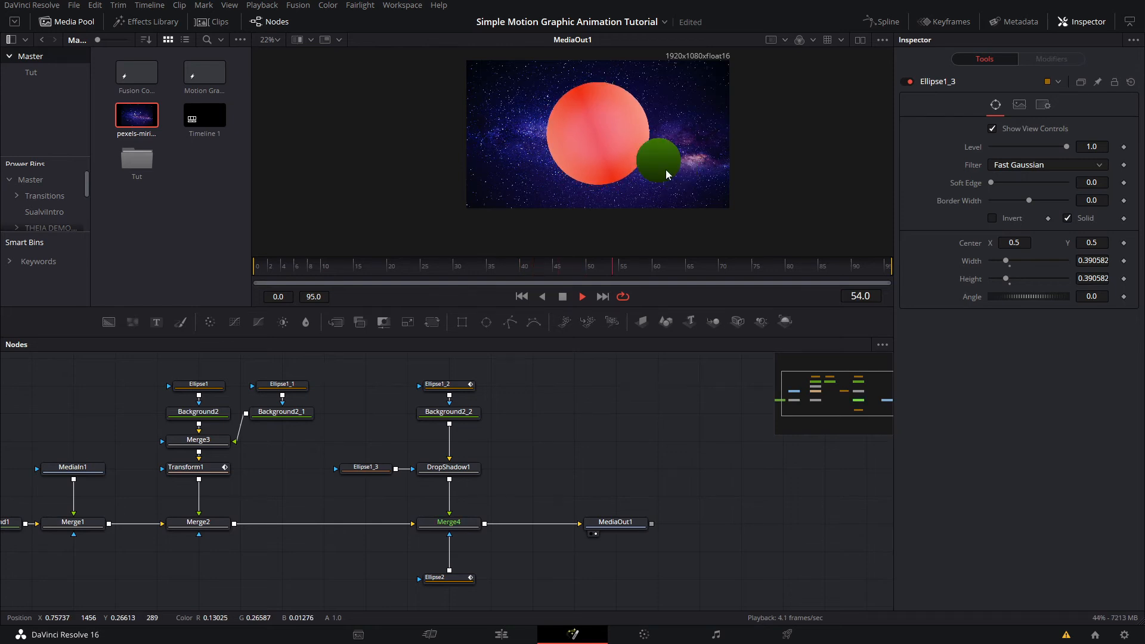
{"action": "key", "text": "space"}
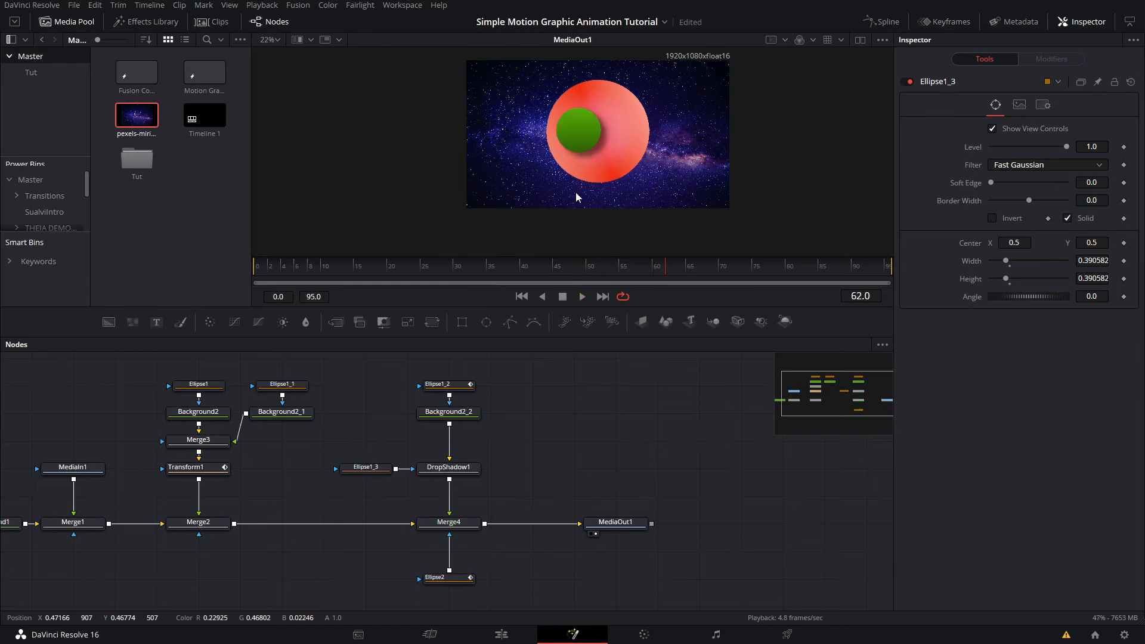
{"action": "left_click", "coordinate": [447, 467]}
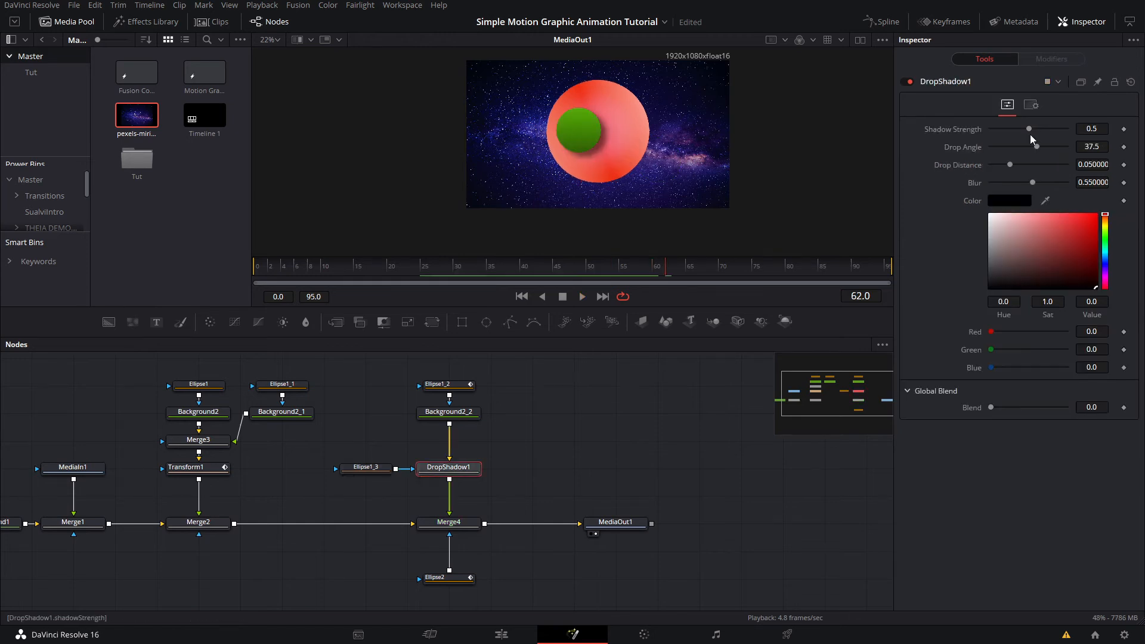
{"action": "left_click_drag", "start_coordinate": [1030, 135], "coordinate": [982, 168]}
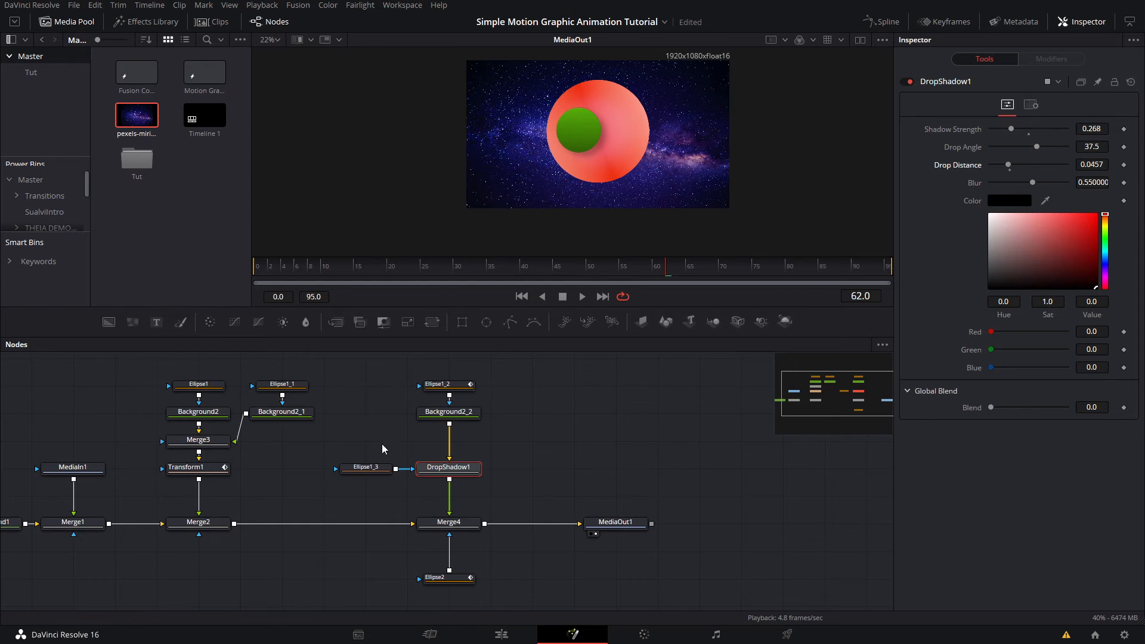
Step: Return to frame 0 and insert a Transform node between Background2_2 and DropShadow1
{"action": "left_click", "coordinate": [458, 386]}
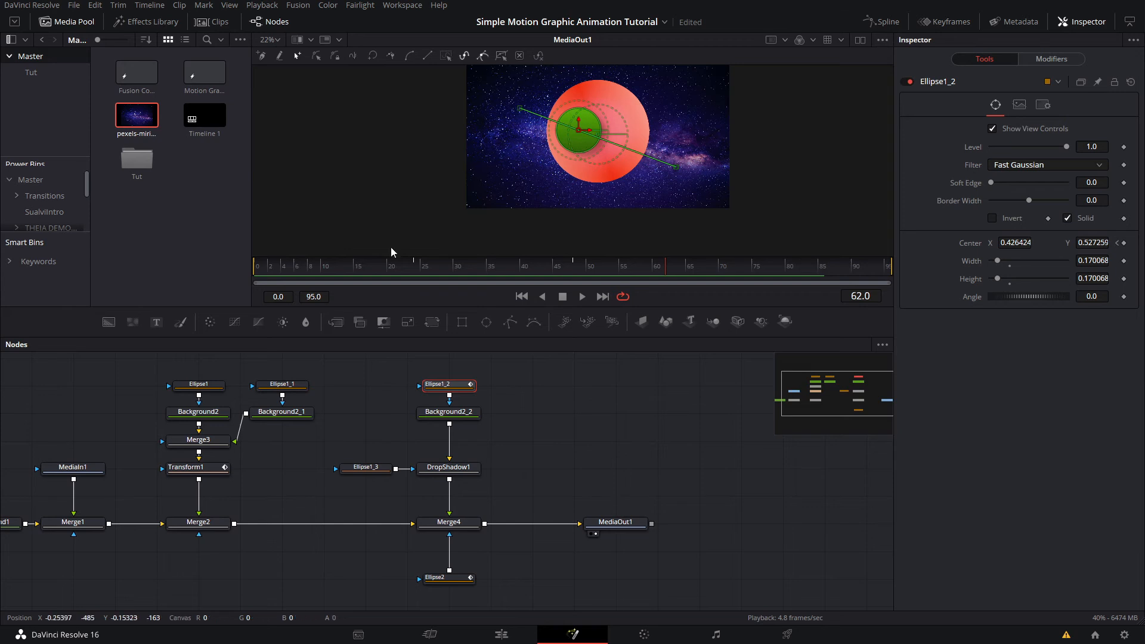
{"action": "left_click_drag", "start_coordinate": [343, 273], "coordinate": [257, 270]}
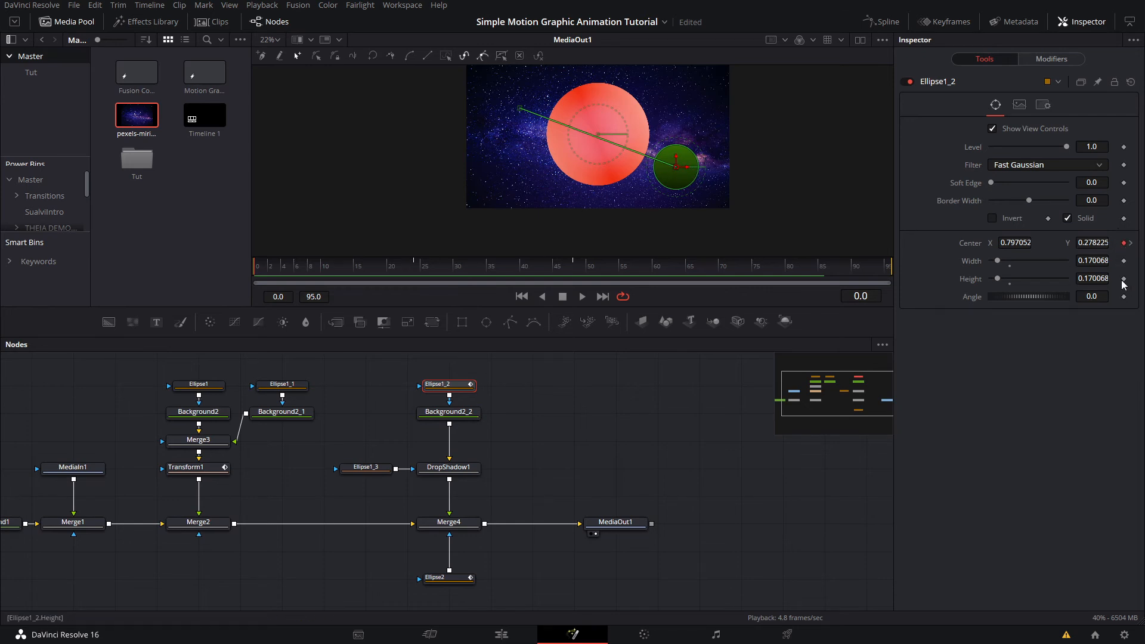
{"action": "left_click", "coordinate": [474, 412]}
{"action": "right_click", "coordinate": [475, 417]}
{"action": "type", "text": "tran"}
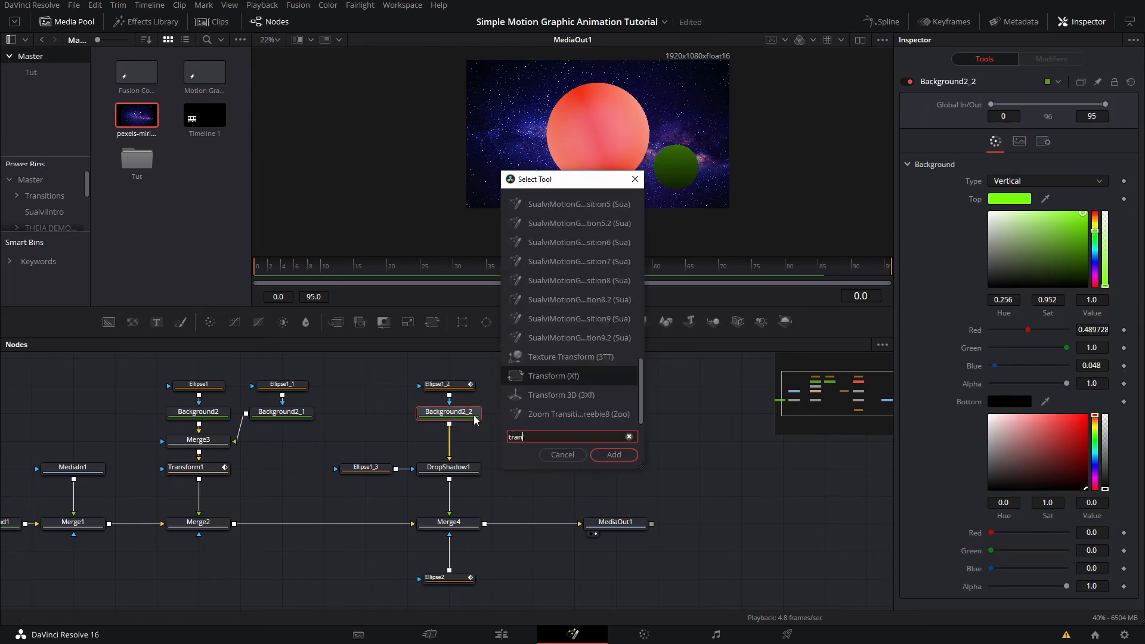
{"action": "key", "text": "Return"}
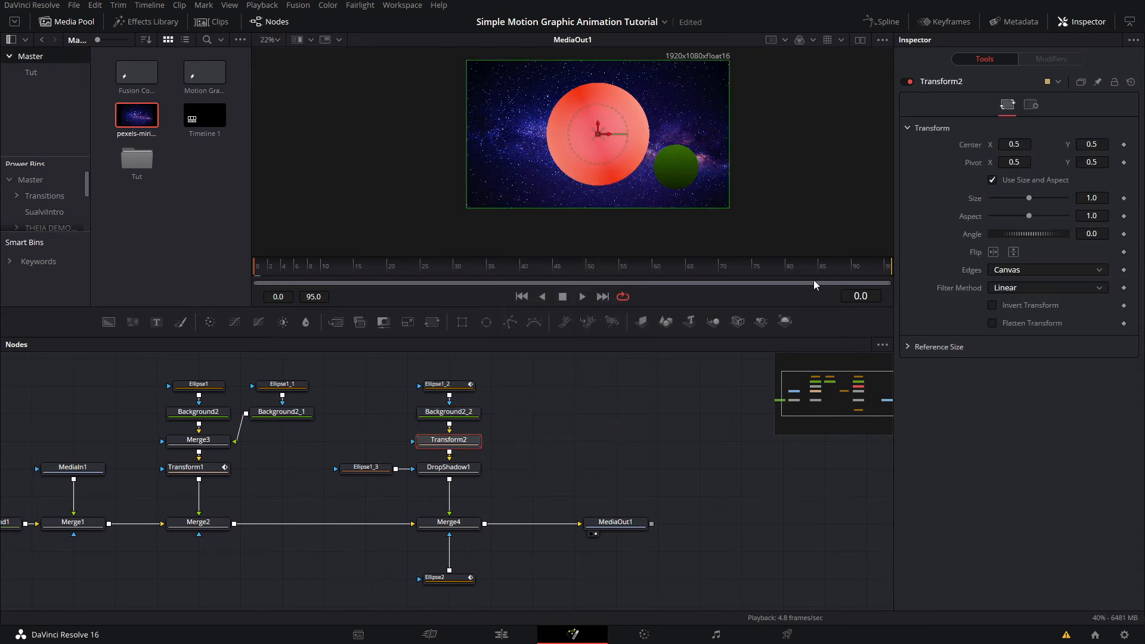
Step: Keyframe Transform2's size at 1.0 on frame 0 and raise it to about 1.045 on frame 12
{"action": "left_click", "coordinate": [1124, 198]}
{"action": "left_click", "coordinate": [338, 266]}
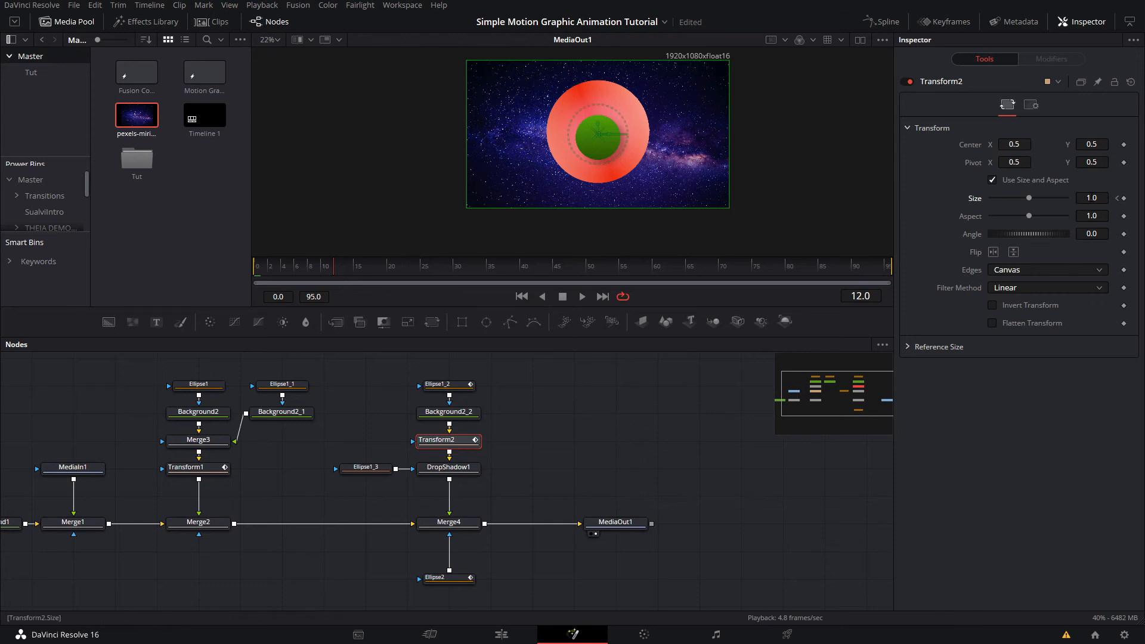
{"action": "left_click_drag", "start_coordinate": [1091, 198], "coordinate": [1114, 198]}
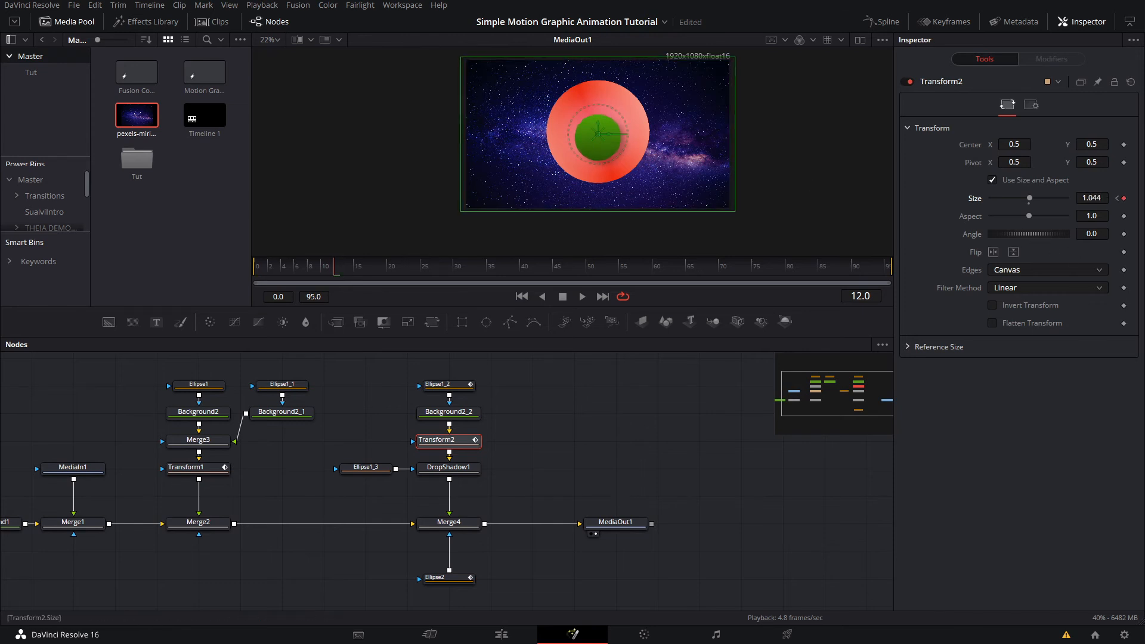
Step: Go to frame 24 and turn off Use Size and Aspect on Transform2
{"action": "left_click", "coordinate": [416, 270]}
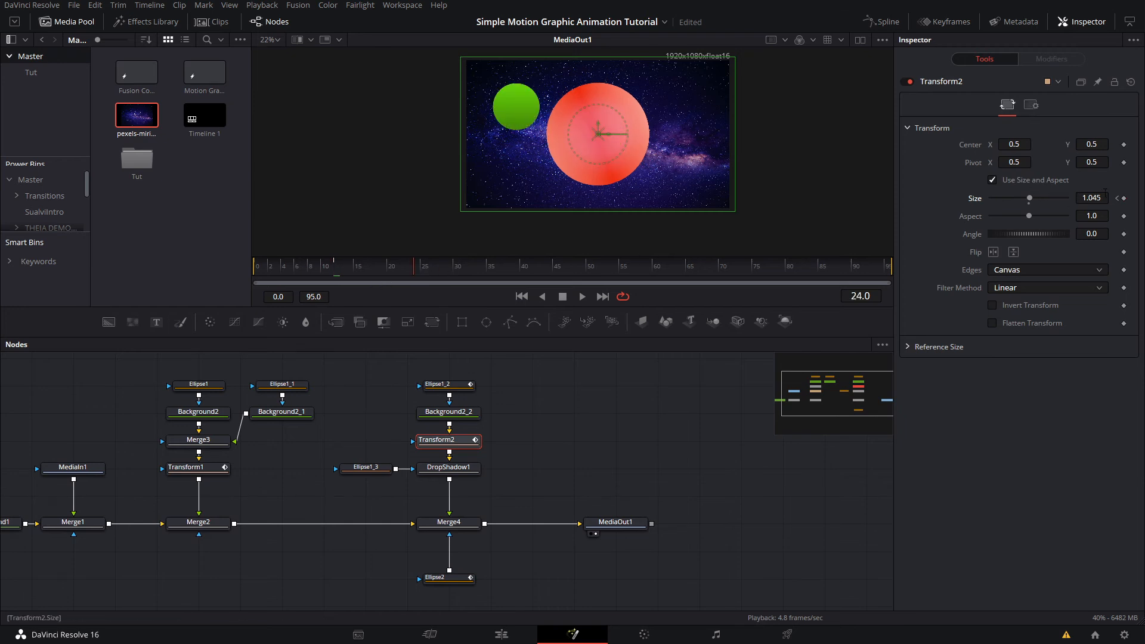
{"action": "left_click", "coordinate": [1103, 197]}
{"action": "left_click", "coordinate": [1090, 182]}
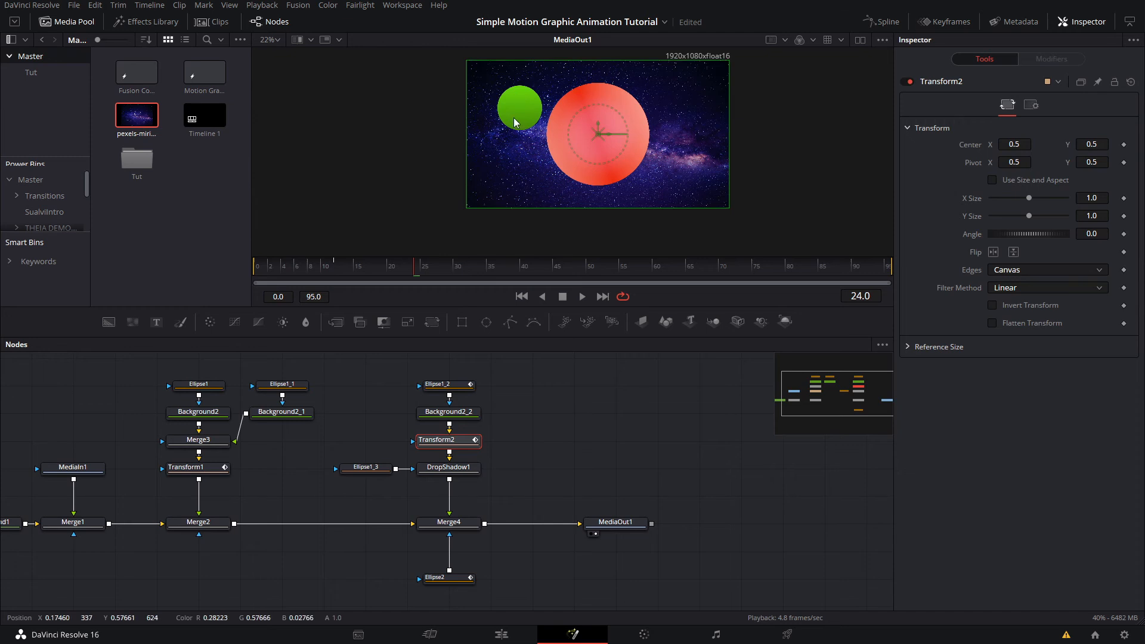
Step: Try an X size of 0.97 on Transform2 at frame 24, and turn Use Size and Aspect back on at frame 0
{"action": "left_click_drag", "start_coordinate": [1095, 197], "coordinate": [1078, 197]}
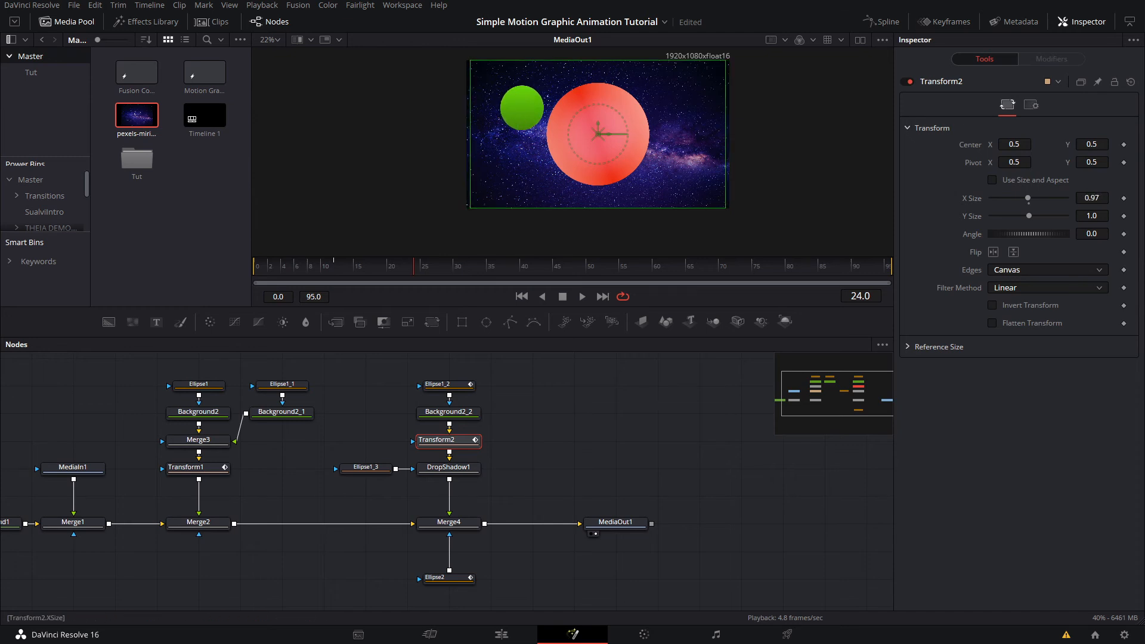
{"action": "left_click_drag", "start_coordinate": [388, 269], "coordinate": [259, 277]}
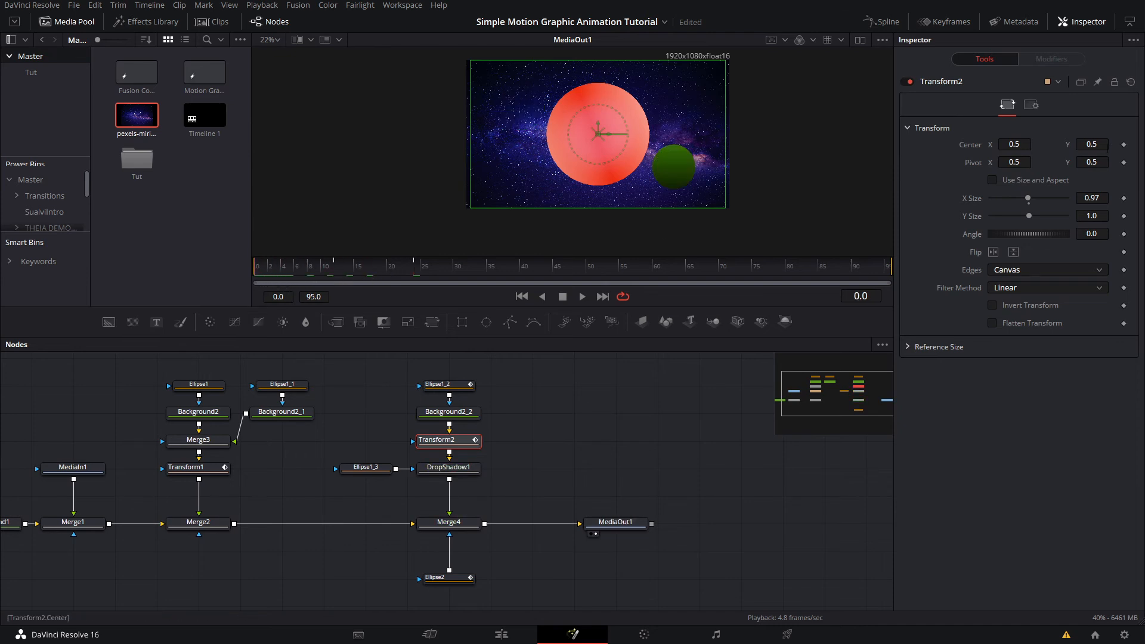
{"action": "left_click", "coordinate": [1096, 196]}
{"action": "left_click", "coordinate": [1102, 178]}
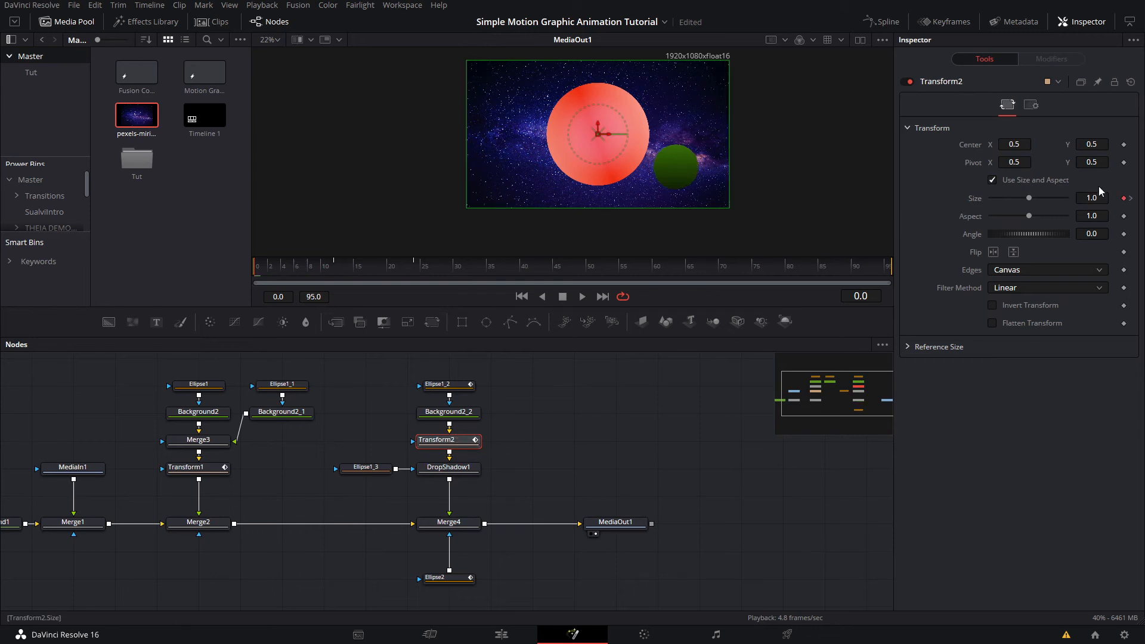
Step: Set Transform2's size keyframe on frame 0 to 0.97 and play the animation on to frame 14
{"action": "left_click", "coordinate": [1084, 198]}
{"action": "type", "text": ".9"}
{"action": "key", "text": "Return"}
{"action": "key", "text": "space"}
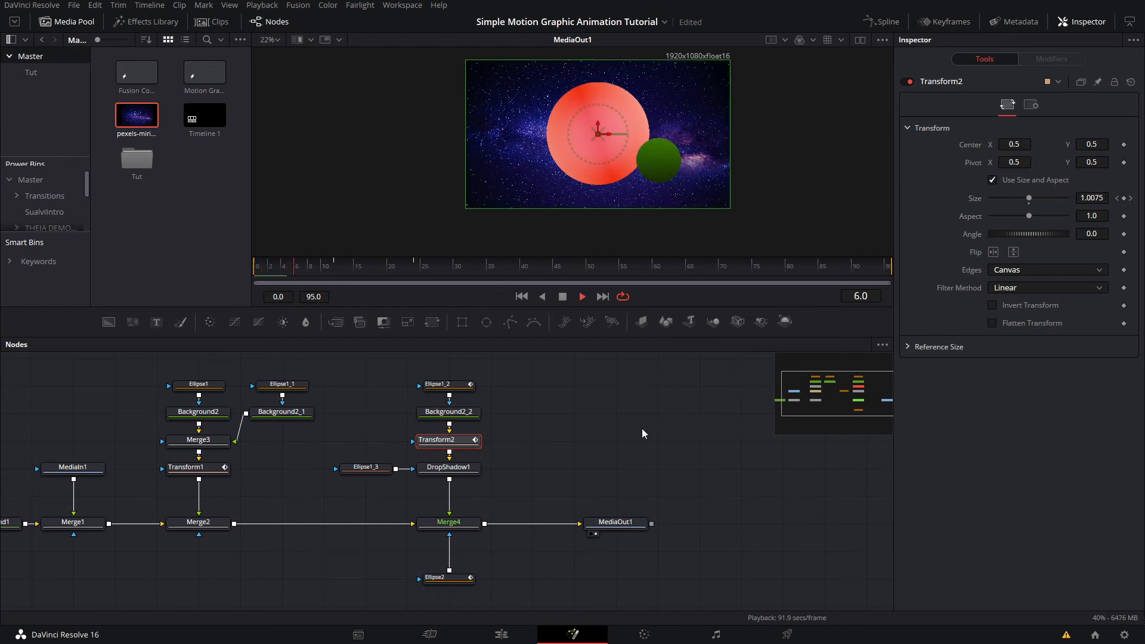
{"action": "key", "text": "space"}
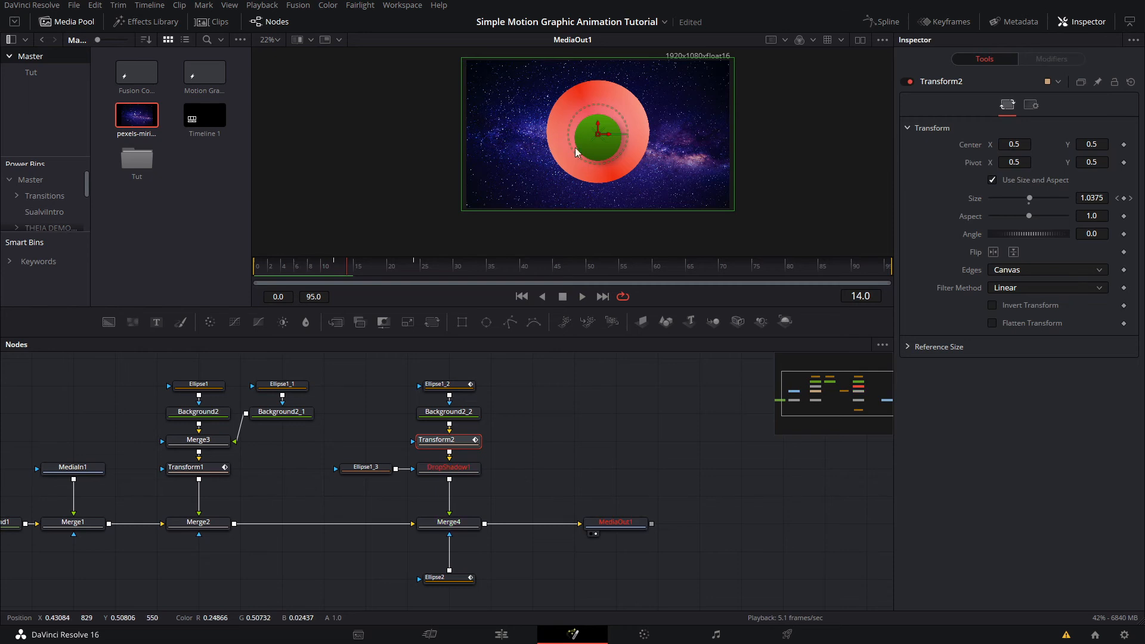
Step: Go back to frame 12 and set Transform2's size keyframe to 1.05
{"action": "left_click", "coordinate": [341, 271]}
{"action": "key", "text": "Left"}
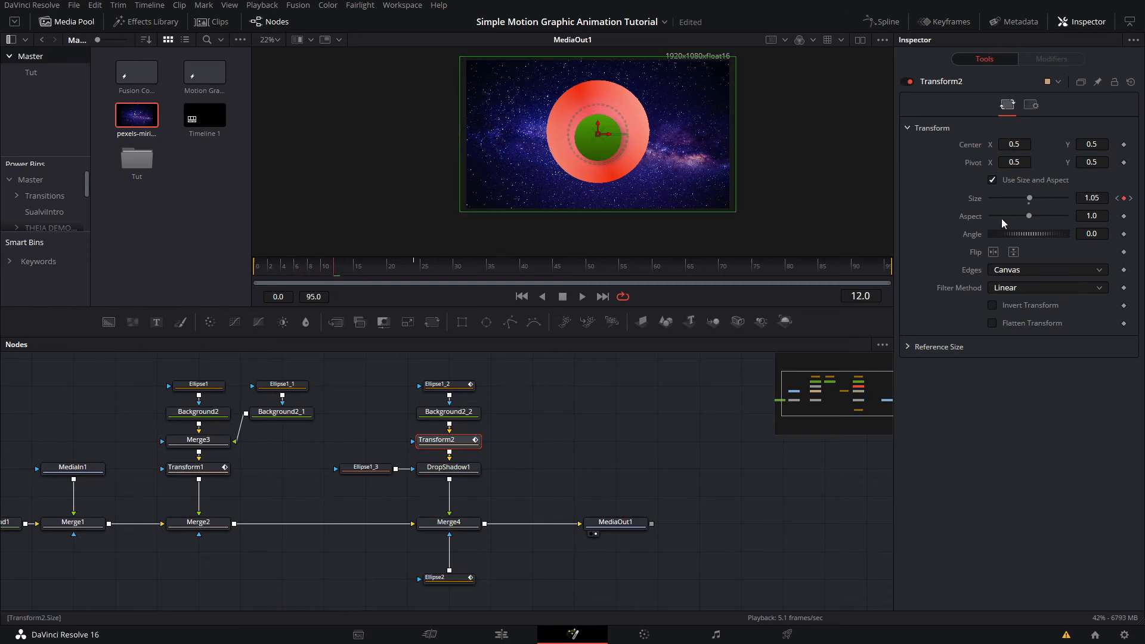
{"action": "key", "text": "space"}
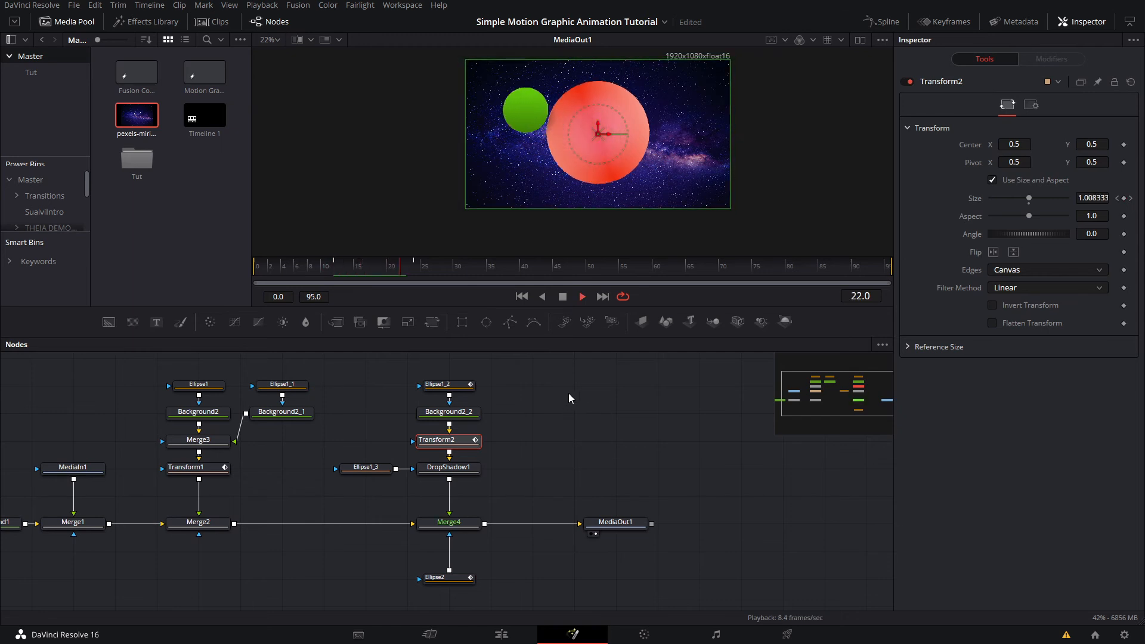
Step: Keyframe Transform2's size at 0.97 on frame 24 and 0.952 on frame 36
{"action": "key", "text": "space"}
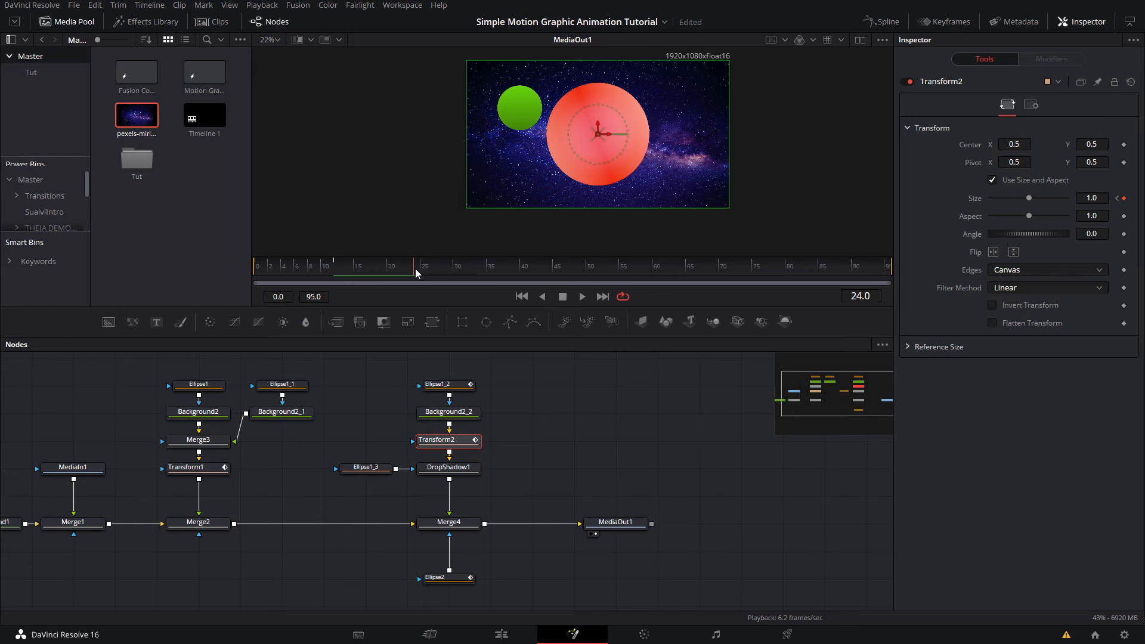
{"action": "double_click", "coordinate": [1086, 199]}
{"action": "key", "text": "Return"}
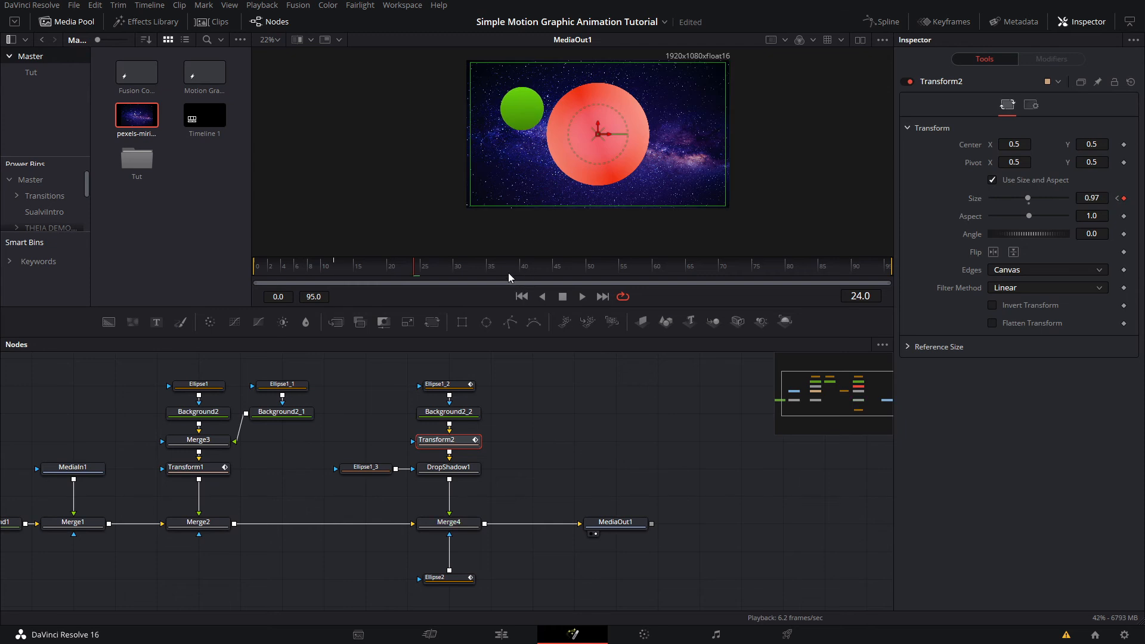
{"action": "mouse_move", "coordinate": [499, 273]}
{"action": "left_mouse_down"}
{"action": "mouse_move", "coordinate": [473, 274]}
{"action": "mouse_move", "coordinate": [491, 275]}
{"action": "left_mouse_up"}
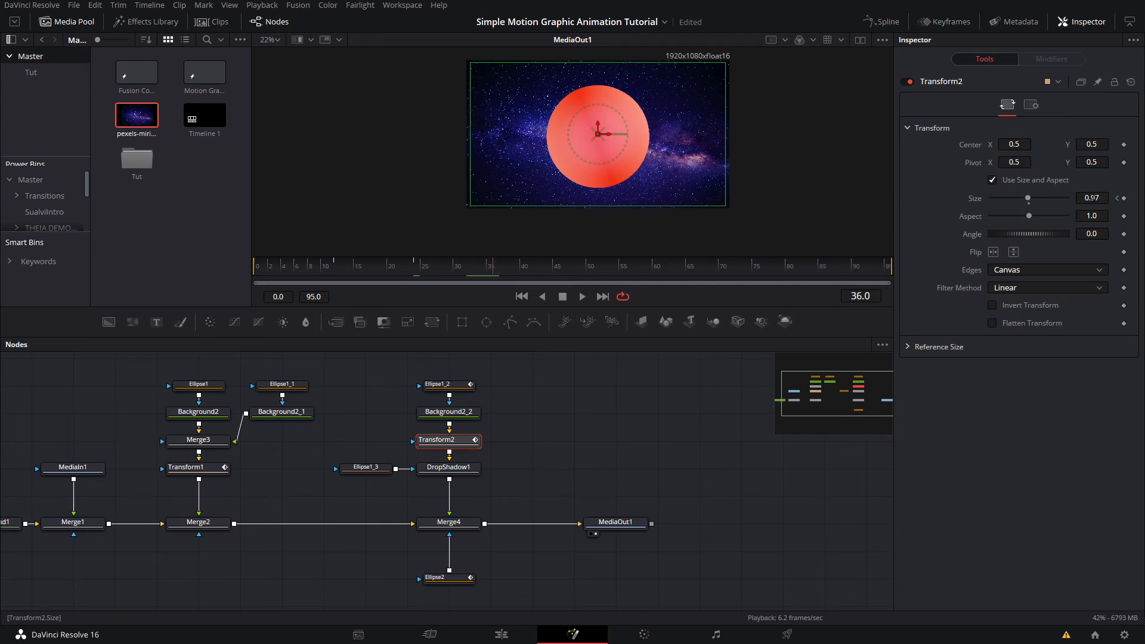
{"action": "left_click_drag", "start_coordinate": [1094, 198], "coordinate": [1084, 198]}
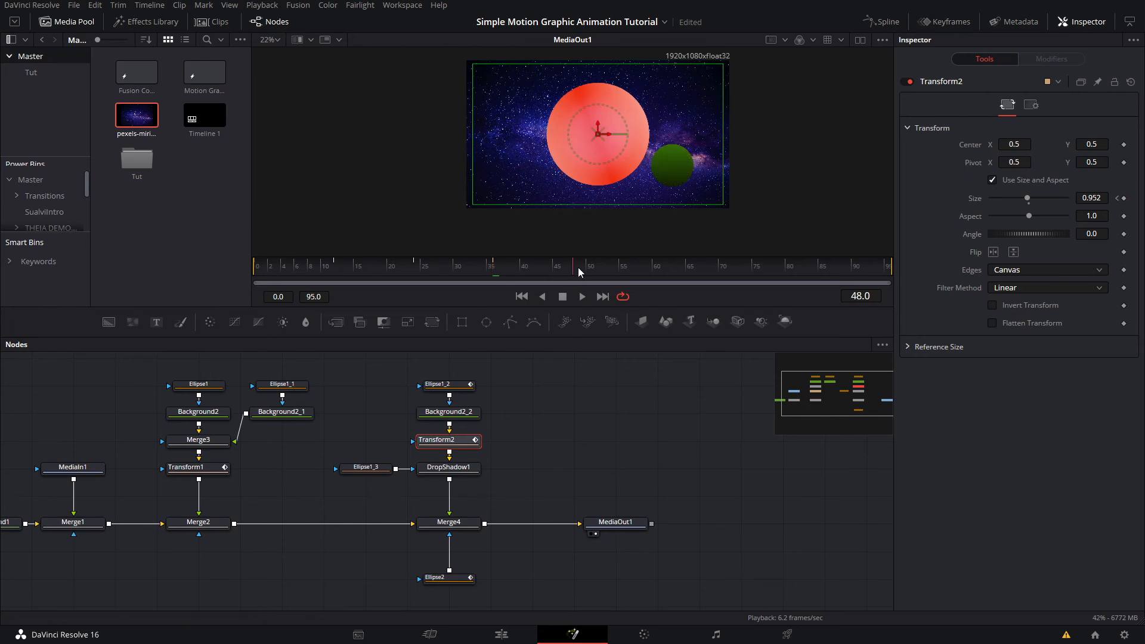
Step: Keyframe Transform2's size at 0.97 on frame 48 and briefly play the animation
{"action": "left_click", "coordinate": [1090, 199]}
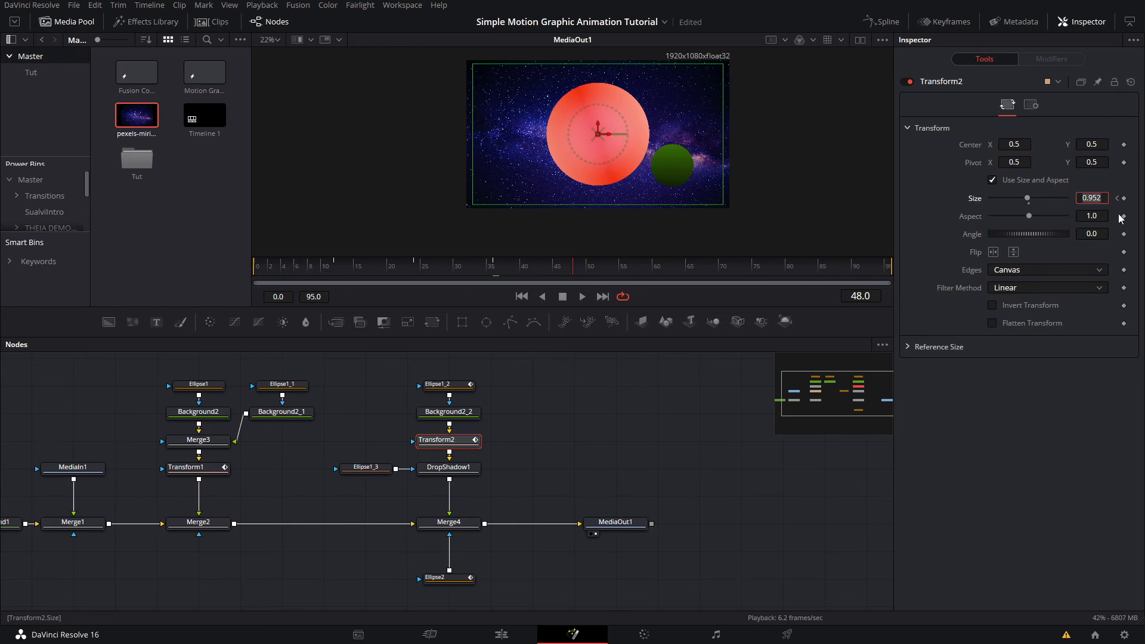
{"action": "key", "text": "BackSpace"}
{"action": "type", "text": ".97"}
{"action": "key", "text": "Return"}
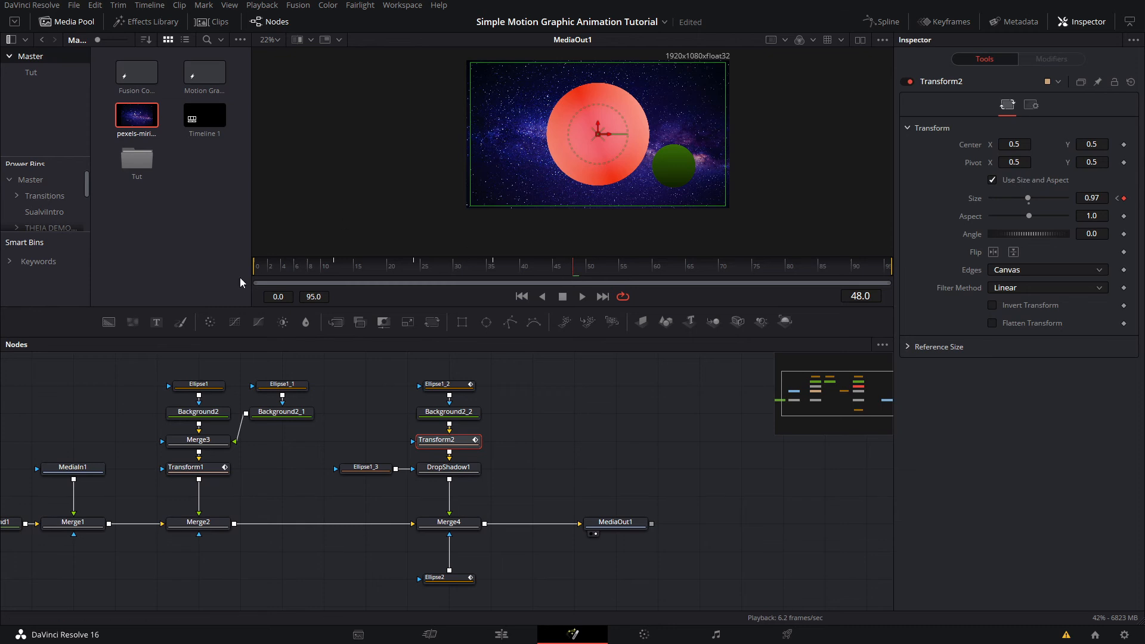
{"action": "key", "text": "space"}
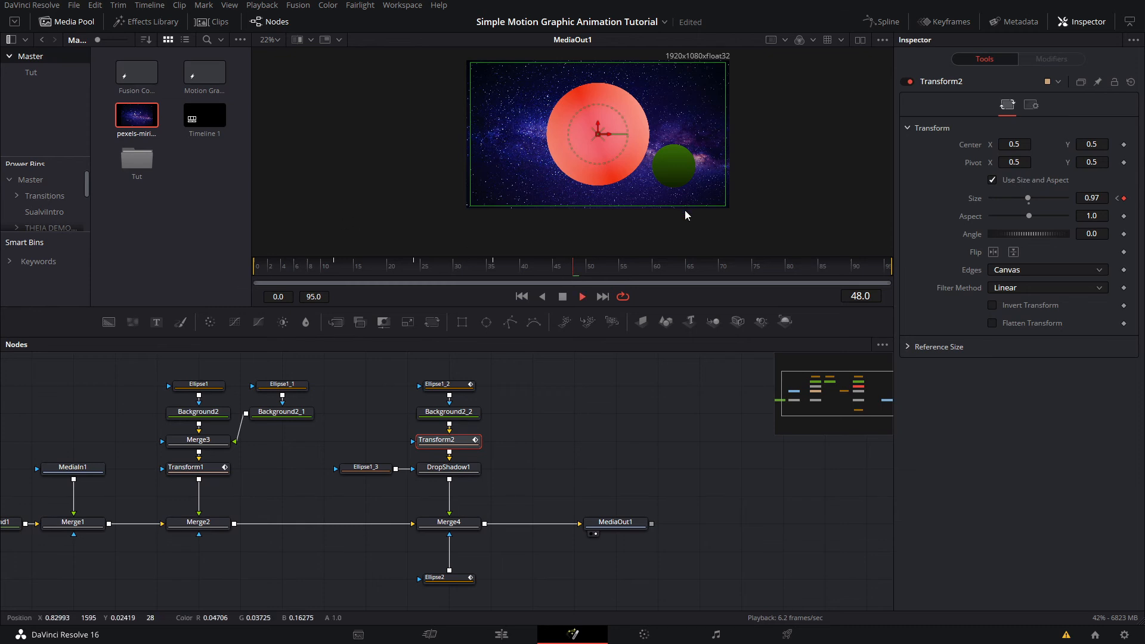
{"action": "key", "text": "space"}
Step: Return to frame 0 and smooth all of Transform2's size keyframes in the Spline editor
{"action": "left_click_drag", "start_coordinate": [379, 265], "coordinate": [253, 266]}
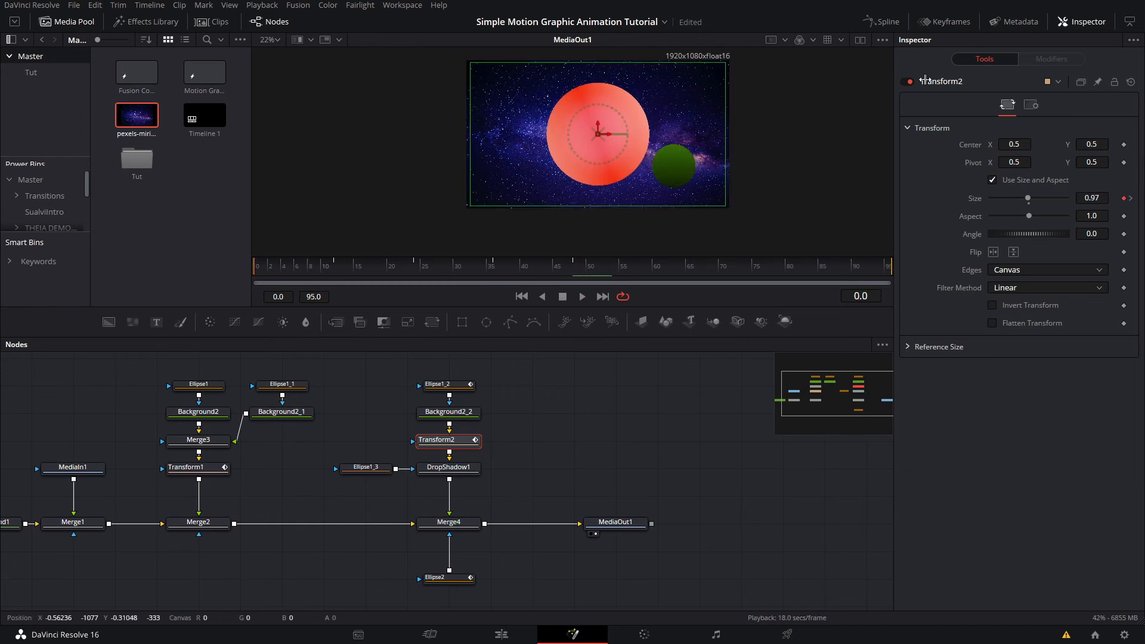
{"action": "left_click", "coordinate": [876, 19]}
{"action": "left_click", "coordinate": [482, 391]}
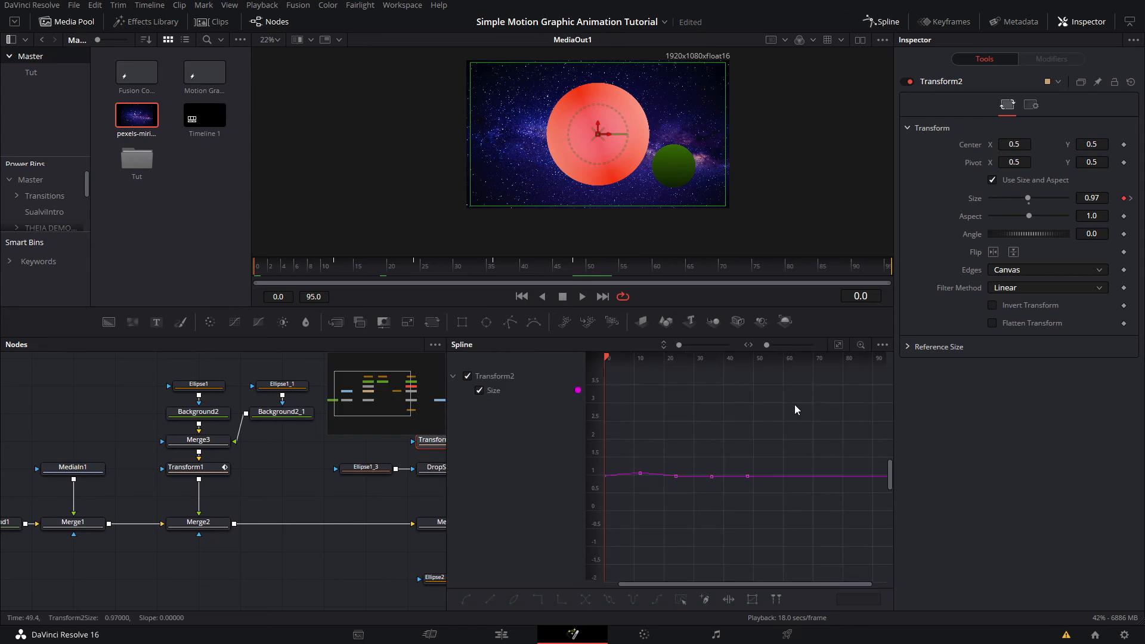
{"action": "left_click_drag", "start_coordinate": [781, 423], "coordinate": [827, 397]}
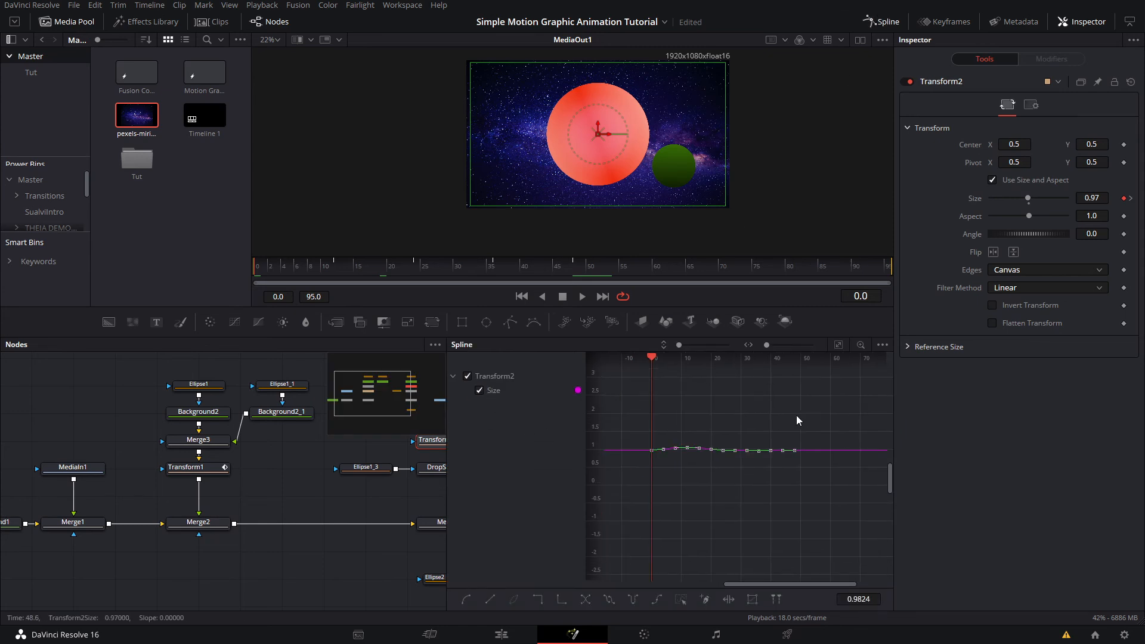
Step: Inspect the displacement curve of Ellipse1_2 in the Spline editor
{"action": "left_click", "coordinate": [880, 23]}
{"action": "left_click", "coordinate": [477, 385]}
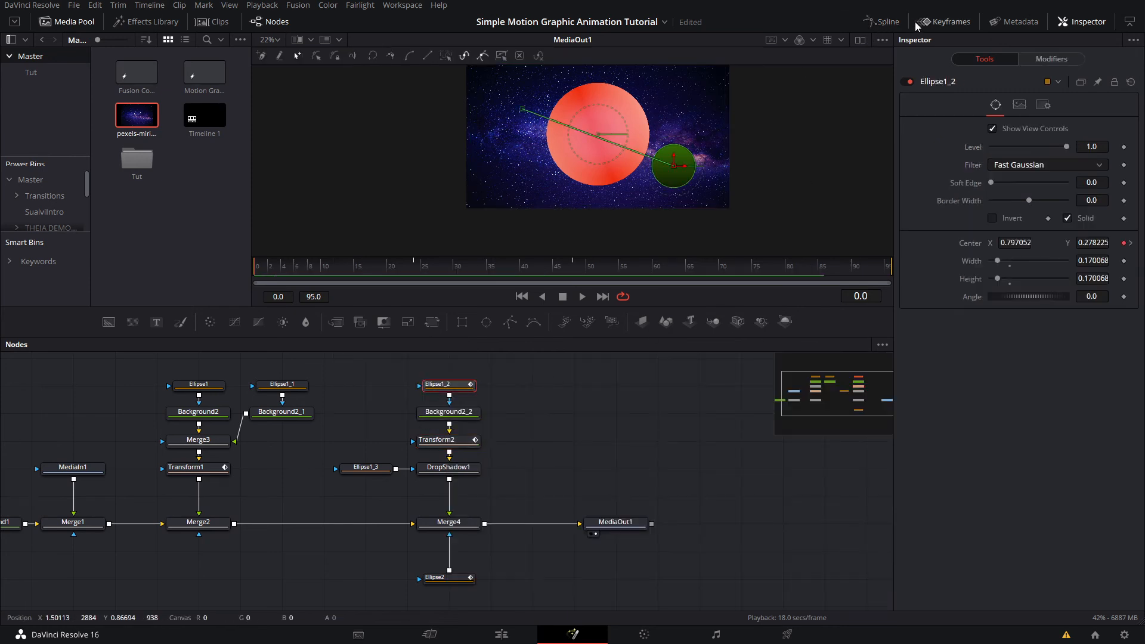
{"action": "left_click", "coordinate": [886, 22]}
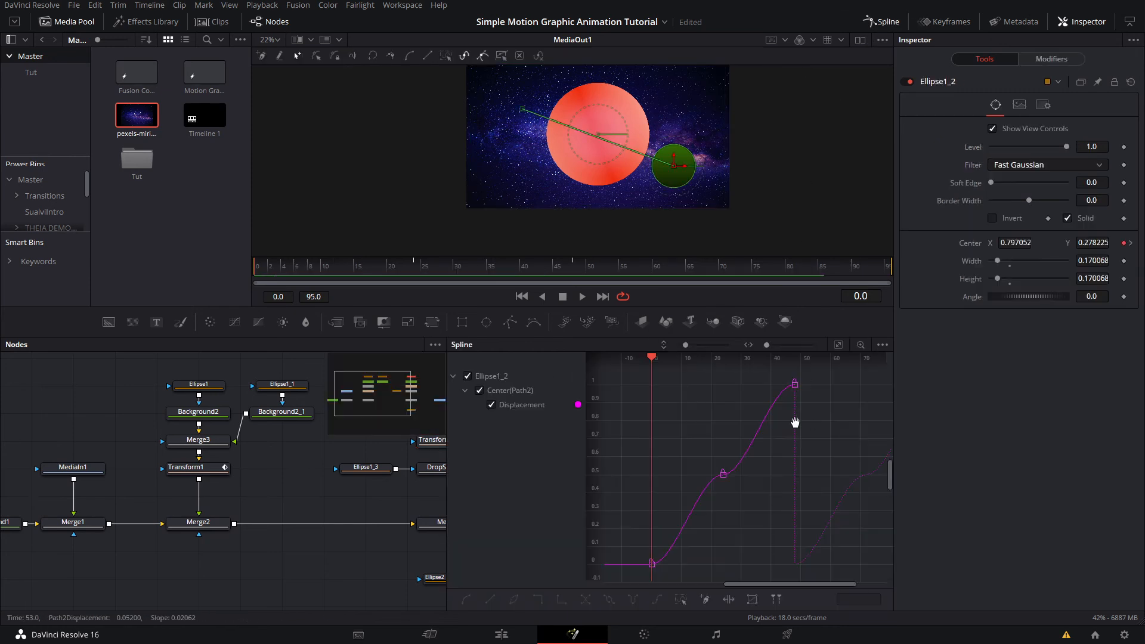
{"action": "left_click", "coordinate": [871, 27]}
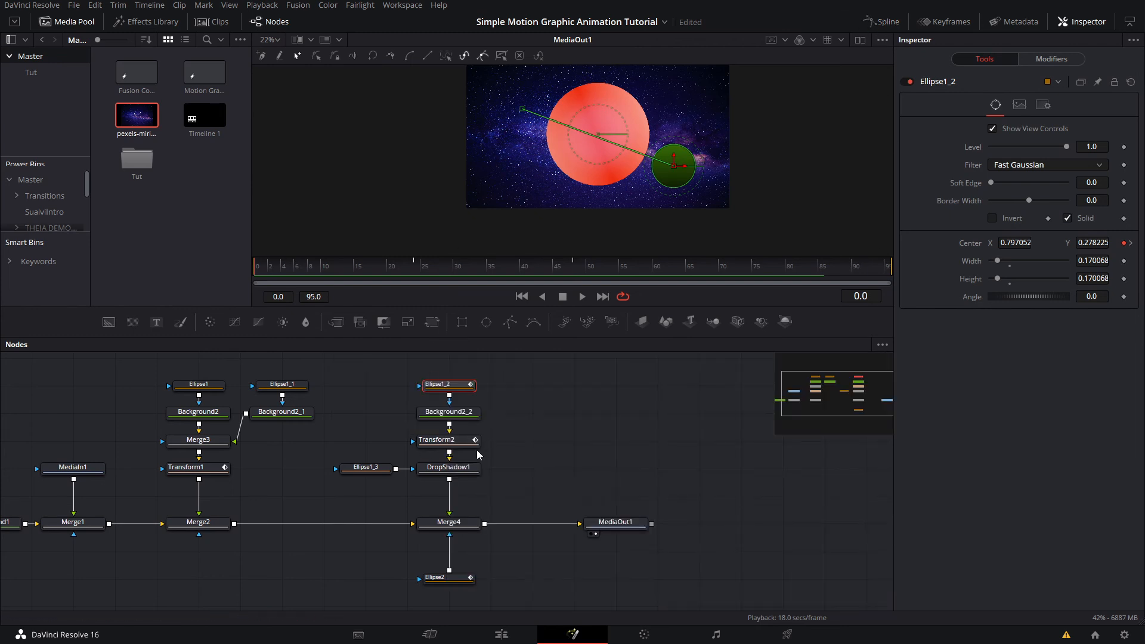
Step: Select Ellipse1_3 and play the animation to check the planet's orbit and size change
{"action": "left_click", "coordinate": [372, 469]}
{"action": "left_click", "coordinate": [493, 428]}
{"action": "key", "text": "space"}
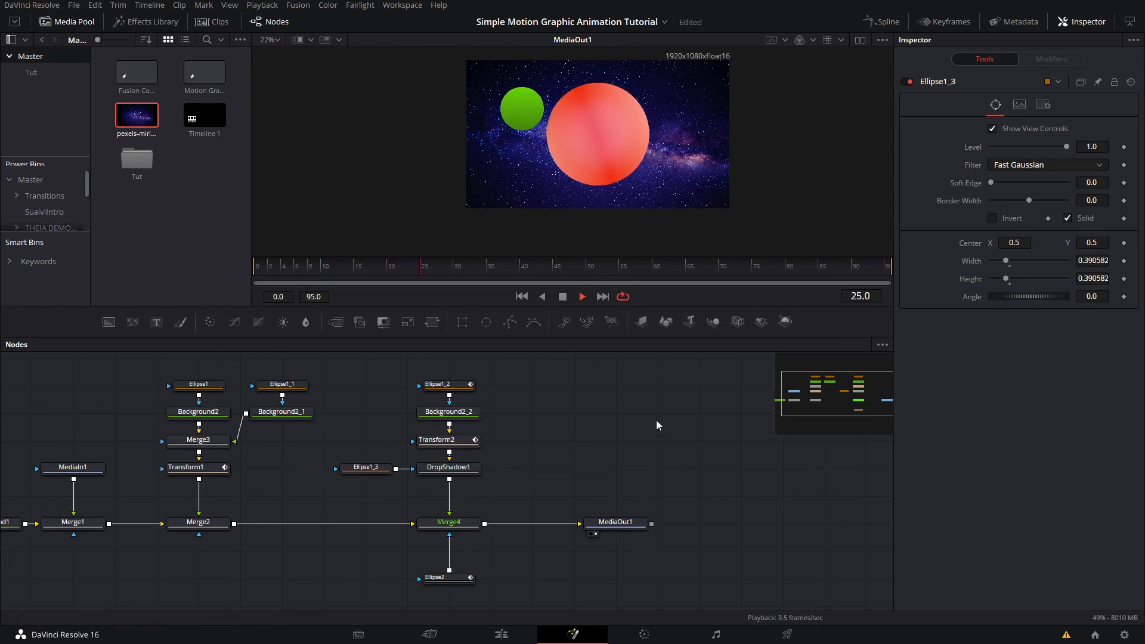
{"action": "key", "text": "space"}
Step: At frame 11, enable motion blur on Ellipse1_2 with quality 4 and a reduced shutter angle
{"action": "left_click_drag", "start_coordinate": [349, 270], "coordinate": [331, 275]}
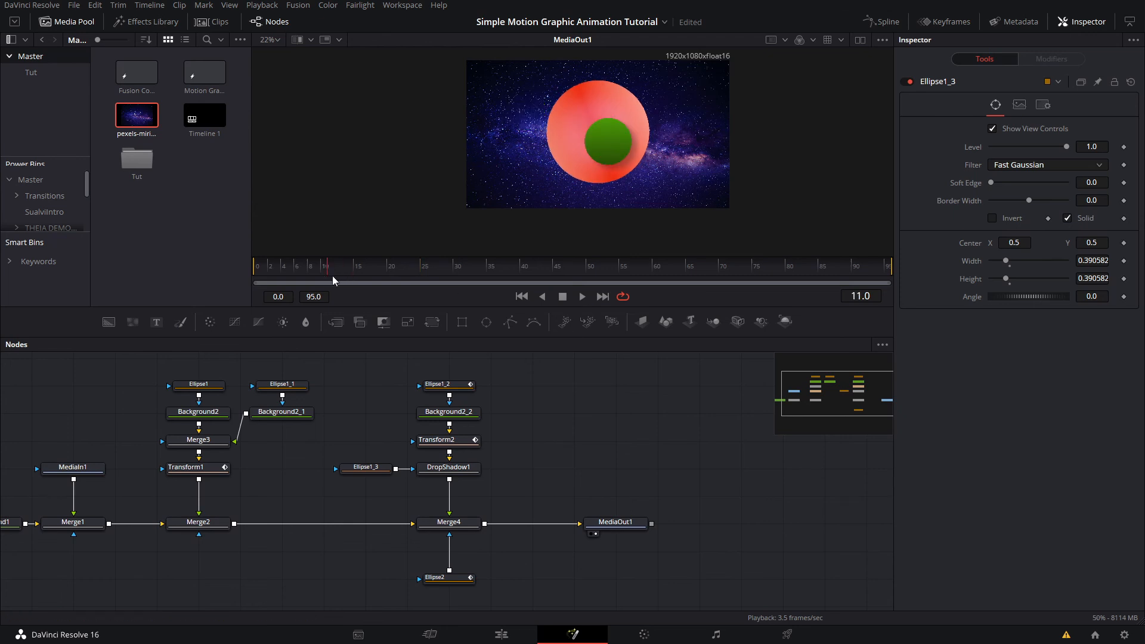
{"action": "left_click", "coordinate": [444, 385]}
{"action": "left_click", "coordinate": [1042, 104]}
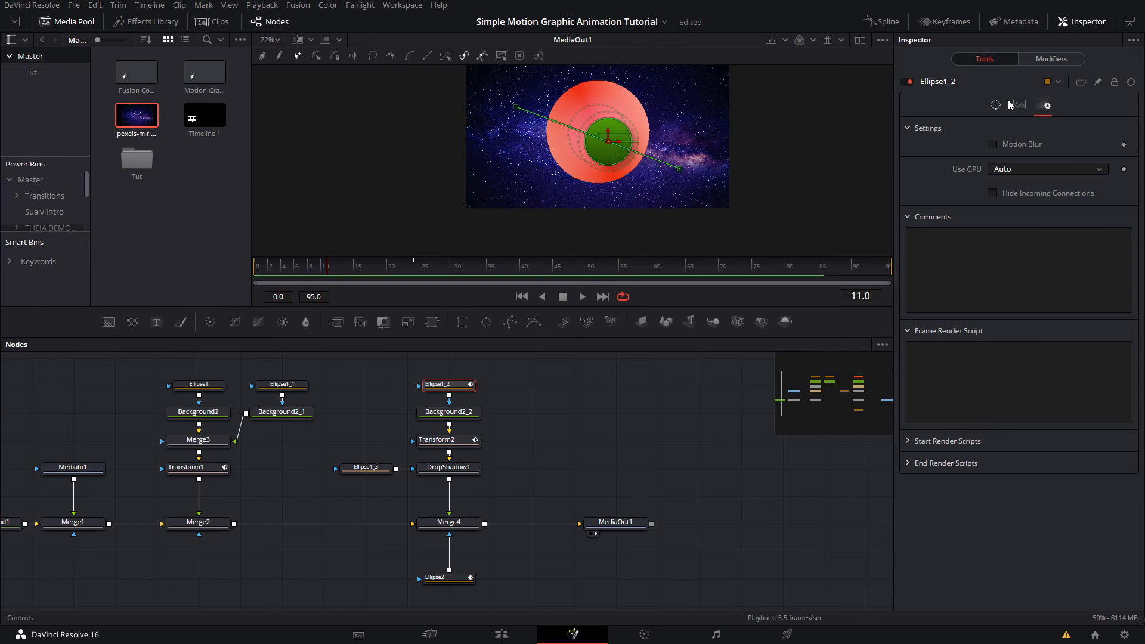
{"action": "left_click", "coordinate": [1019, 147]}
{"action": "left_click", "coordinate": [1021, 162]}
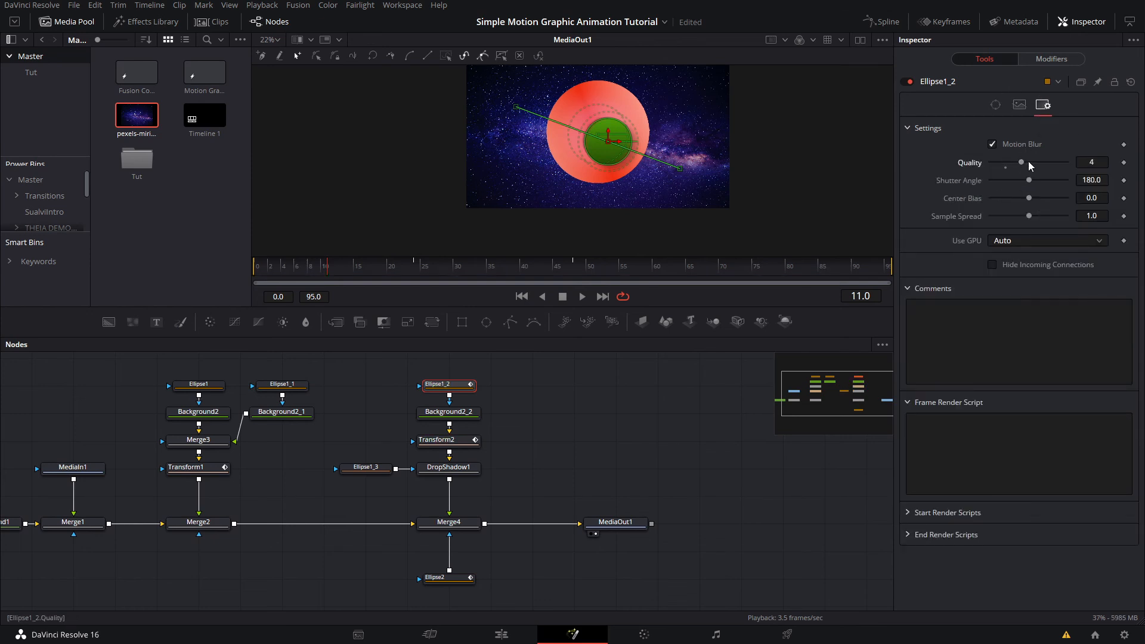
{"action": "left_click", "coordinate": [995, 180]}
{"action": "left_click", "coordinate": [996, 180]}
Step: Enable motion blur on Transform1 with quality 4 and a shutter angle of 30
{"action": "left_click", "coordinate": [216, 468]}
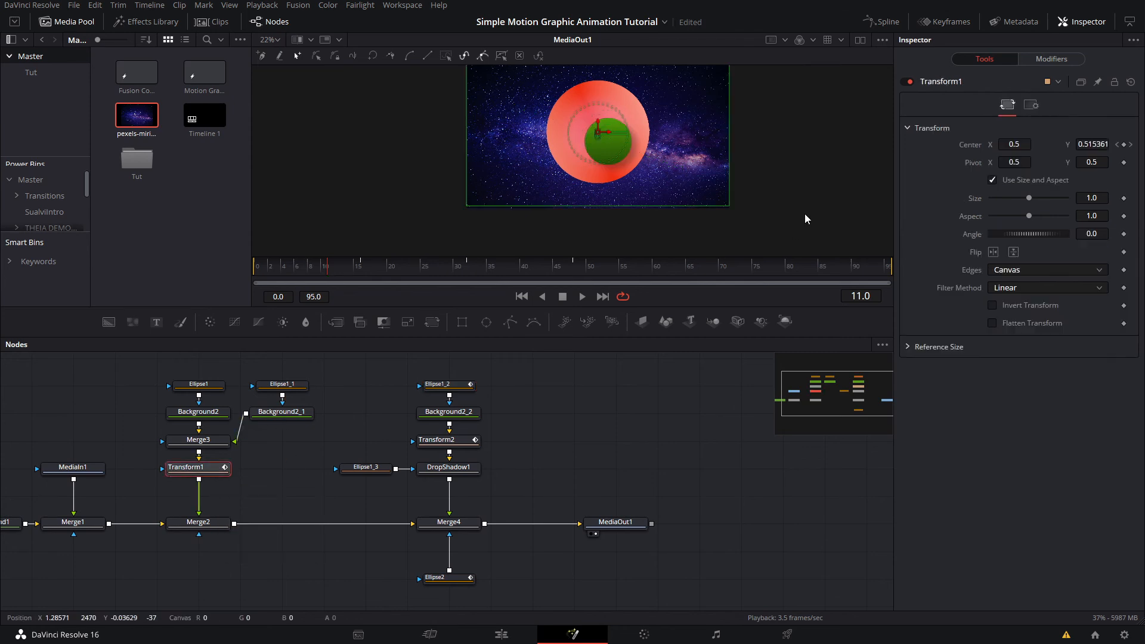
{"action": "left_click", "coordinate": [1035, 104]}
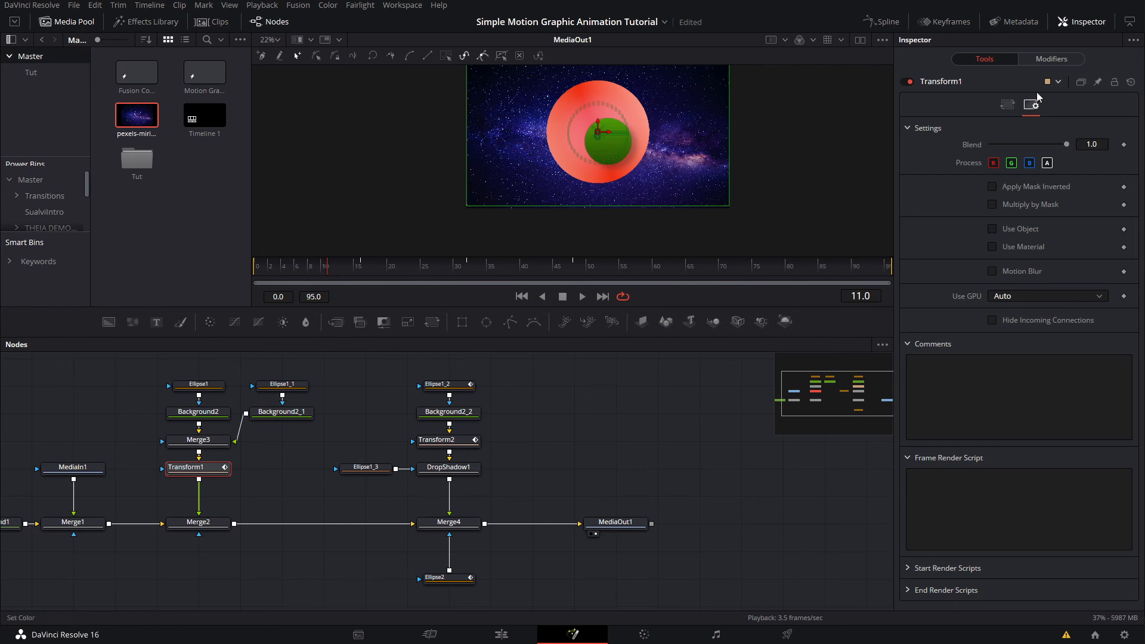
{"action": "left_click", "coordinate": [1004, 270]}
{"action": "left_click", "coordinate": [997, 306]}
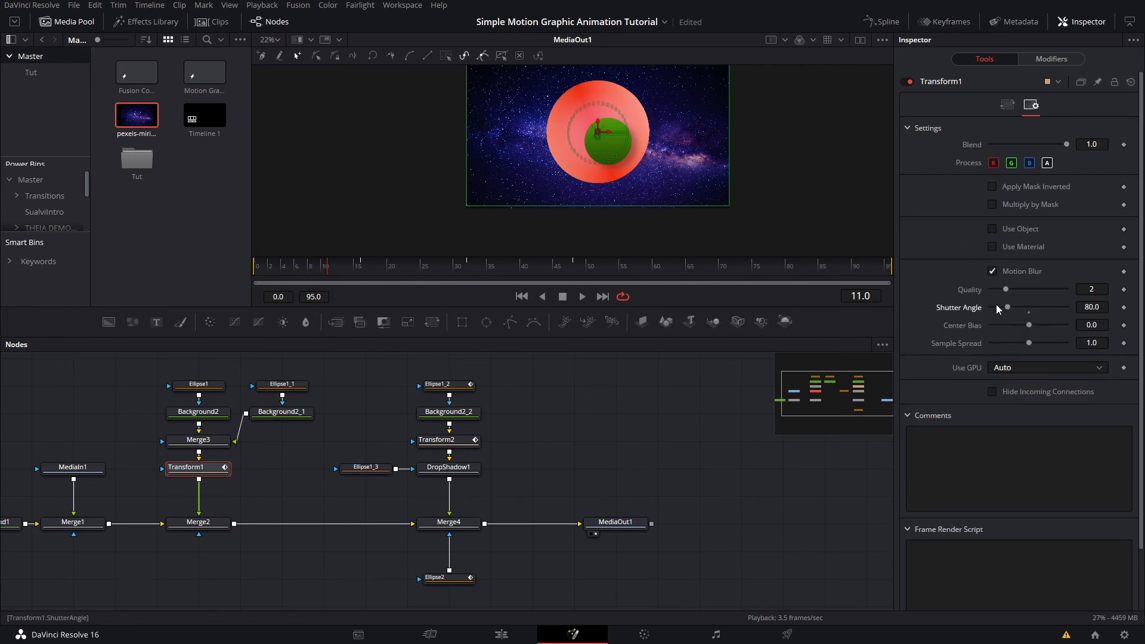
{"action": "left_click", "coordinate": [1019, 289]}
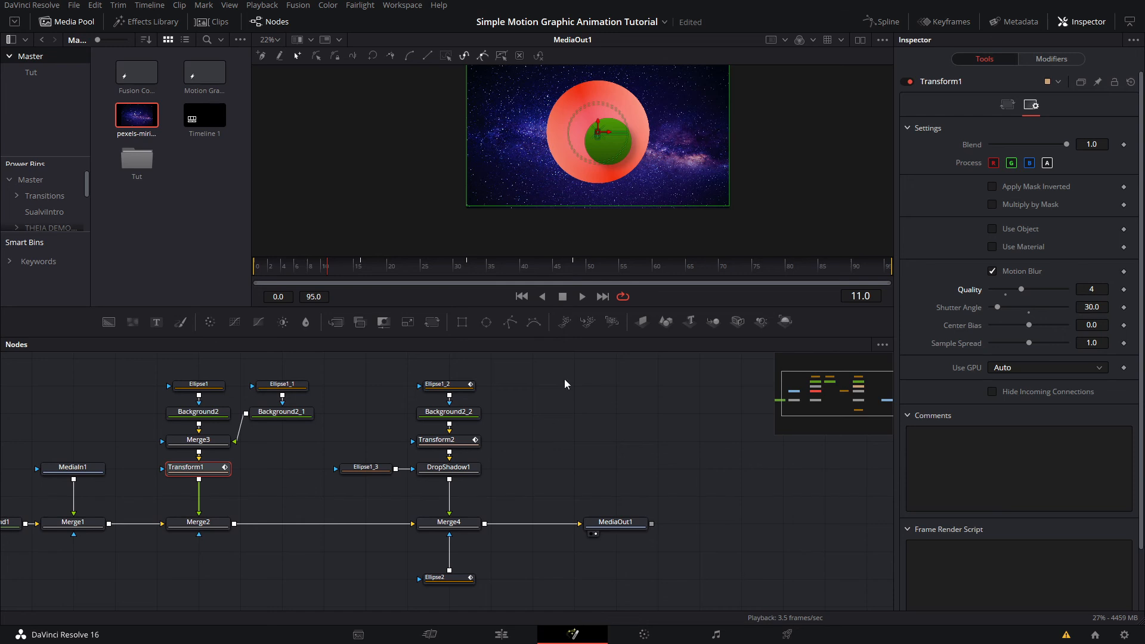
Step: Play the animation from near the start up to frame 6 to check the motion blur
{"action": "left_click_drag", "start_coordinate": [337, 295], "coordinate": [272, 286]}
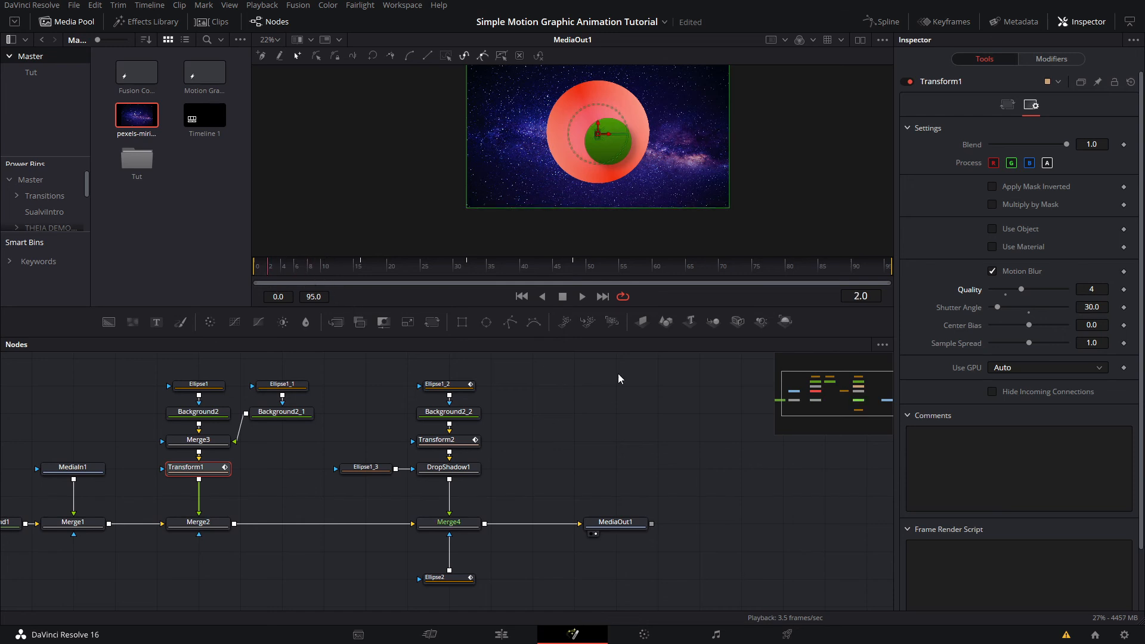
{"action": "key", "text": "space"}
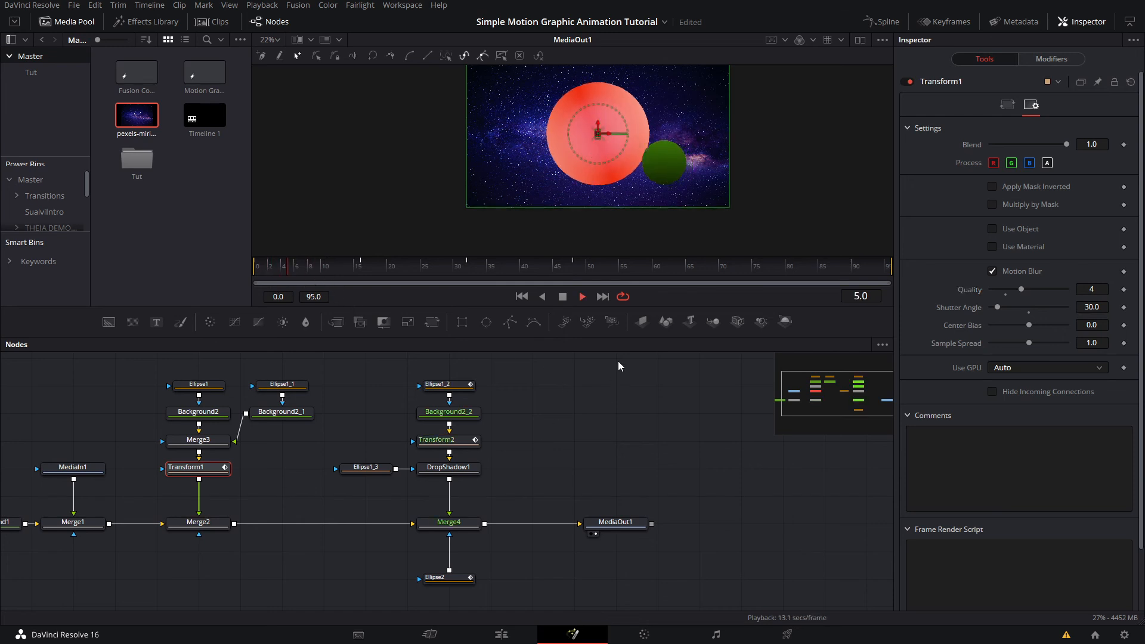
{"action": "key", "text": "space"}
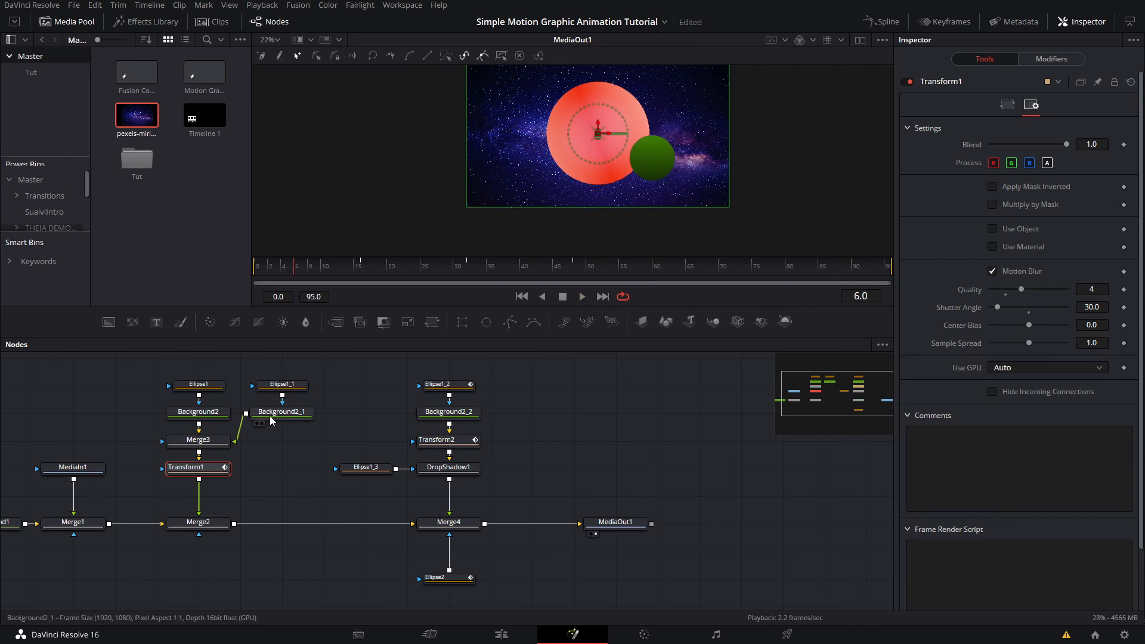
Step: Brighten Background2_1's blue to saturation 0.988 and value 0.929, and keyframe its color on frame 0
{"action": "left_click", "coordinate": [270, 416]}
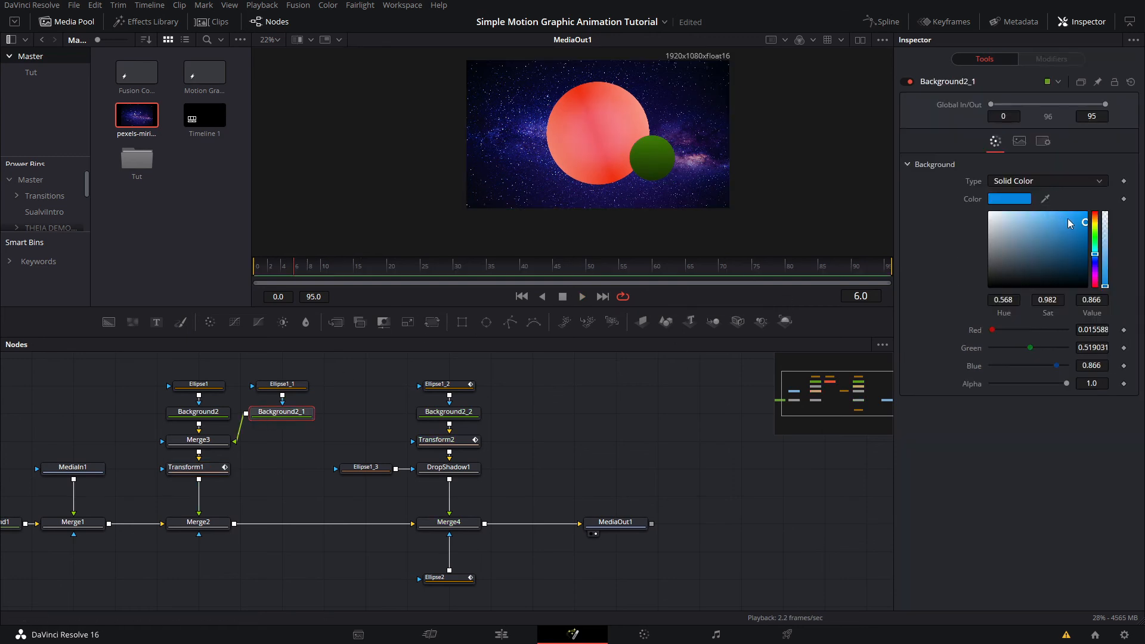
{"action": "mouse_move", "coordinate": [1067, 218]}
{"action": "left_mouse_down"}
{"action": "mouse_move", "coordinate": [1095, 218]}
{"action": "mouse_move", "coordinate": [1085, 220]}
{"action": "left_mouse_up"}
{"action": "left_click", "coordinate": [275, 266]}
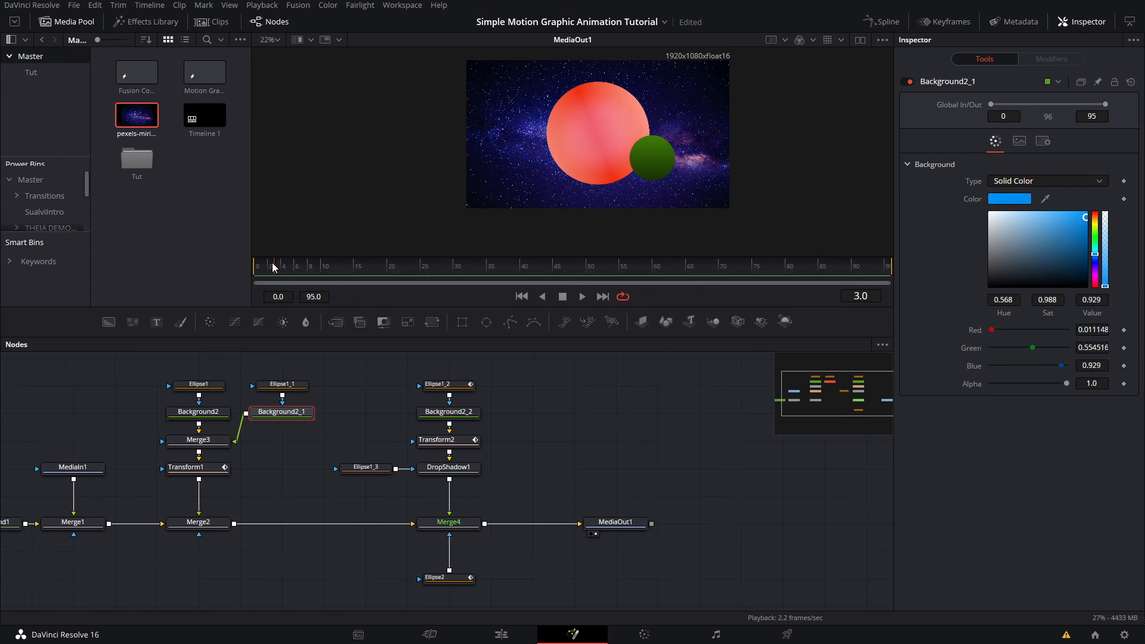
{"action": "left_click_drag", "start_coordinate": [275, 266], "coordinate": [256, 267]}
{"action": "left_click", "coordinate": [1124, 199]}
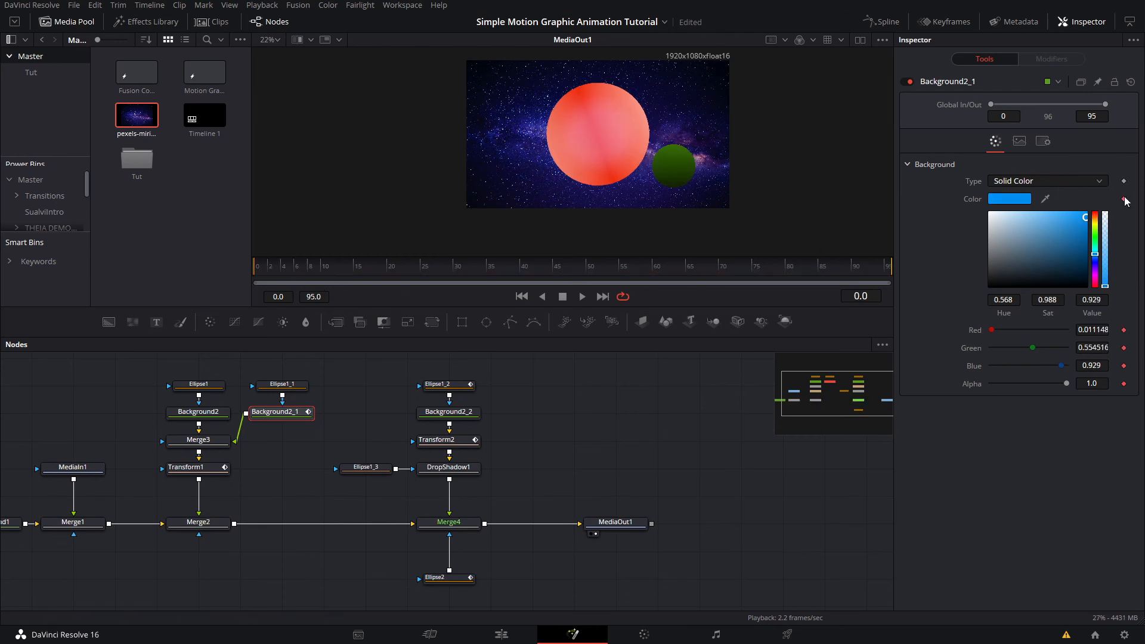
Step: Keyframe Background2_1's color on frame 24 with a hue of 0.64, and check the Merge3 settings
{"action": "left_click", "coordinate": [417, 268]}
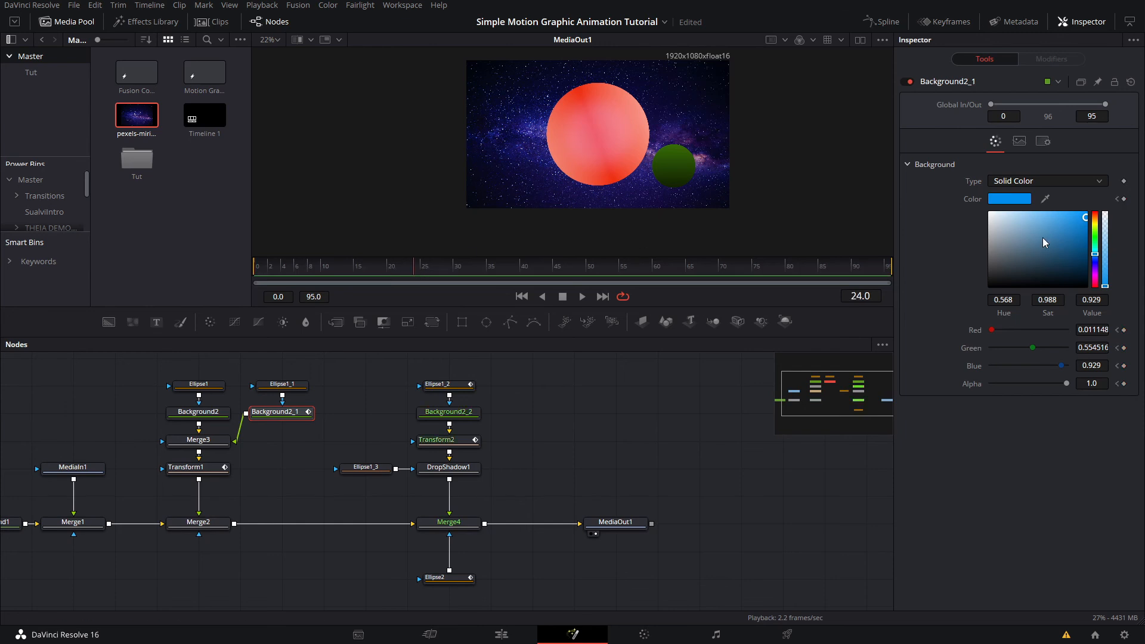
{"action": "mouse_move", "coordinate": [1094, 254]}
{"action": "left_mouse_down"}
{"action": "mouse_move", "coordinate": [1099, 280]}
{"action": "mouse_move", "coordinate": [1109, 266]}
{"action": "left_mouse_up"}
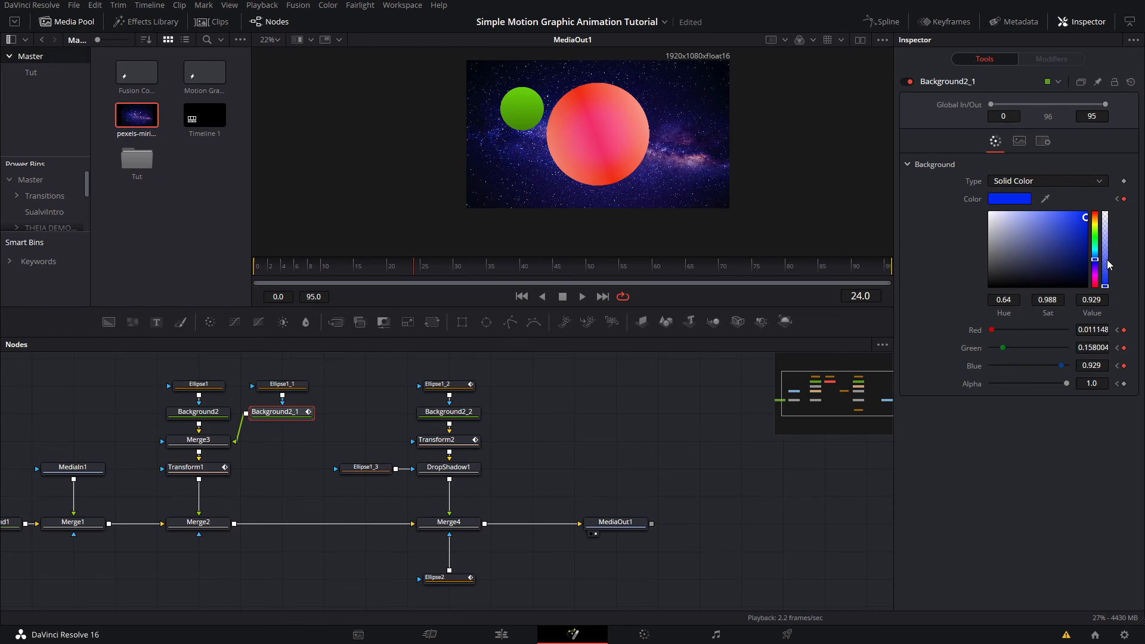
{"action": "left_click", "coordinate": [224, 441]}
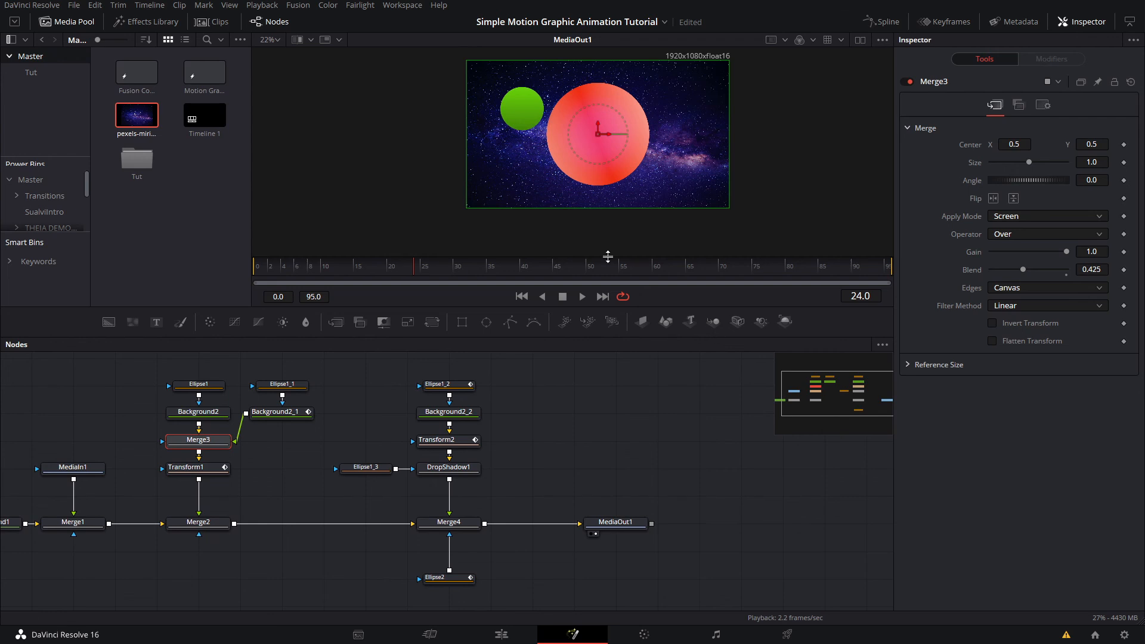
{"action": "left_click", "coordinate": [610, 434]}
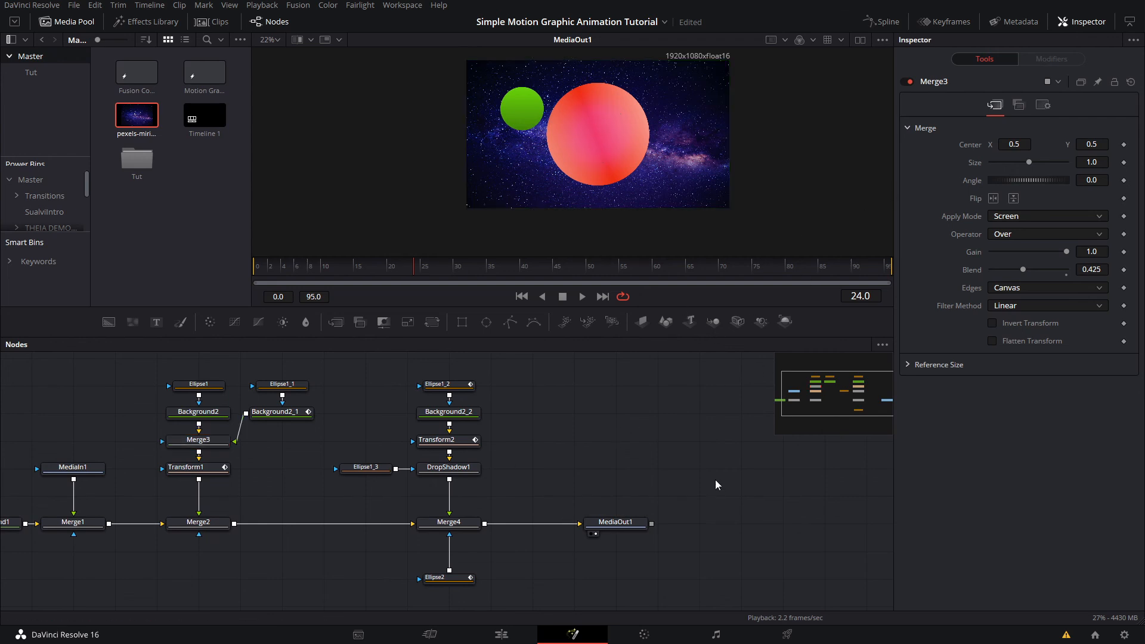